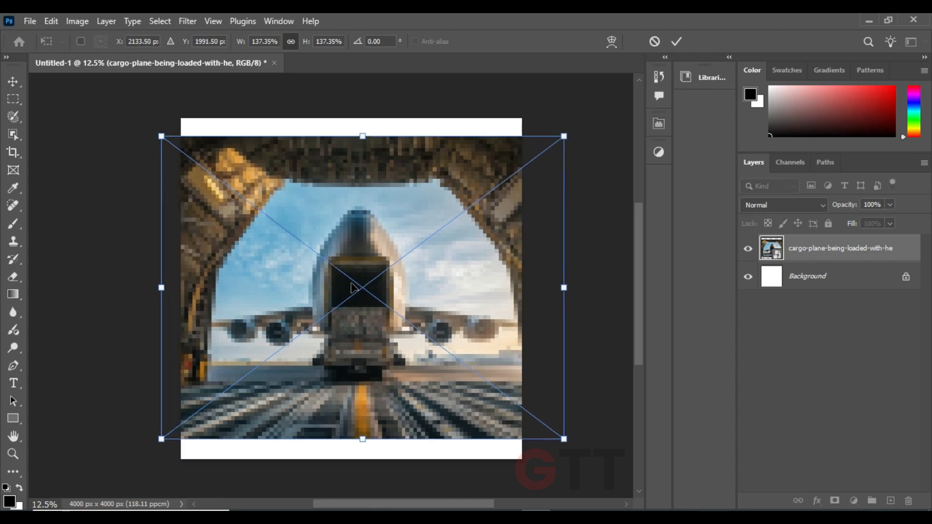
Enlarge the placed cargo plane image to about 140%, centred on the canvas, and rasterize its layer
{"action": "mouse_move", "coordinate": [551, 288]}
{"action": "left_mouse_down"}
{"action": "mouse_move", "coordinate": [561, 298]}
{"action": "mouse_move", "coordinate": [557, 288]}
{"action": "left_mouse_up"}
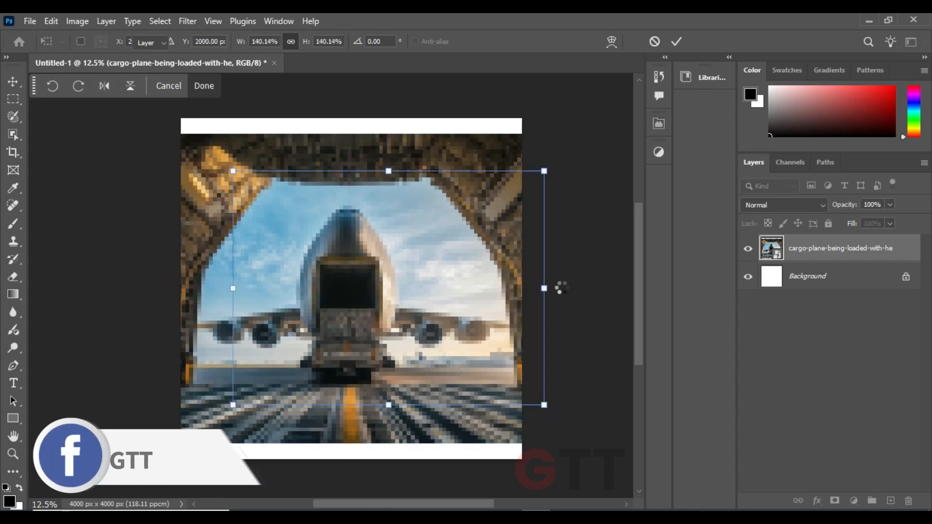
{"action": "key", "text": "Return"}
{"action": "mouse_move", "coordinate": [377, 295]}
{"action": "left_mouse_down"}
{"action": "mouse_move", "coordinate": [373, 285]}
{"action": "mouse_move", "coordinate": [373, 295]}
{"action": "left_mouse_up"}
{"action": "left_click", "coordinate": [788, 371]}
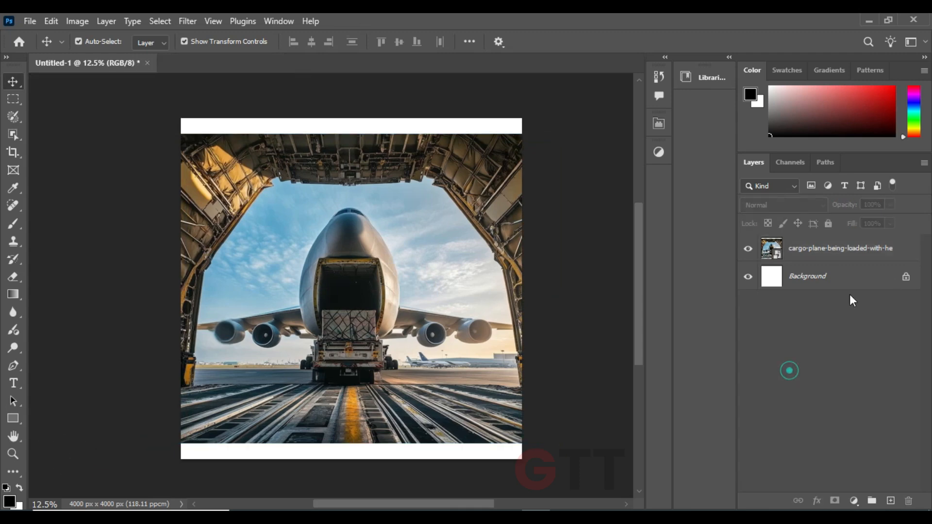
{"action": "right_click", "coordinate": [897, 249]}
{"action": "left_click", "coordinate": [783, 460]}
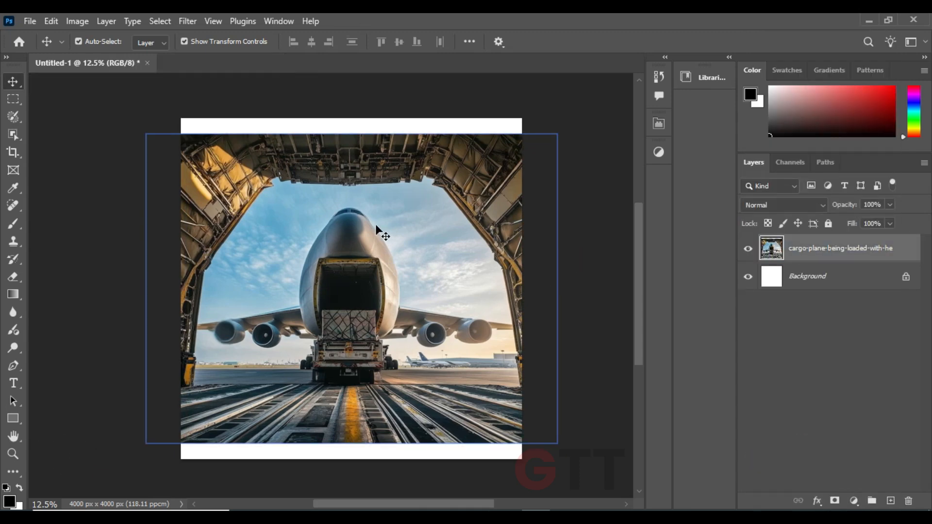
Select the white strips above and below the cargo plane image and fill them with matching image content
{"action": "key", "text": "m"}
{"action": "left_click_drag", "start_coordinate": [166, 117], "coordinate": [532, 141]}
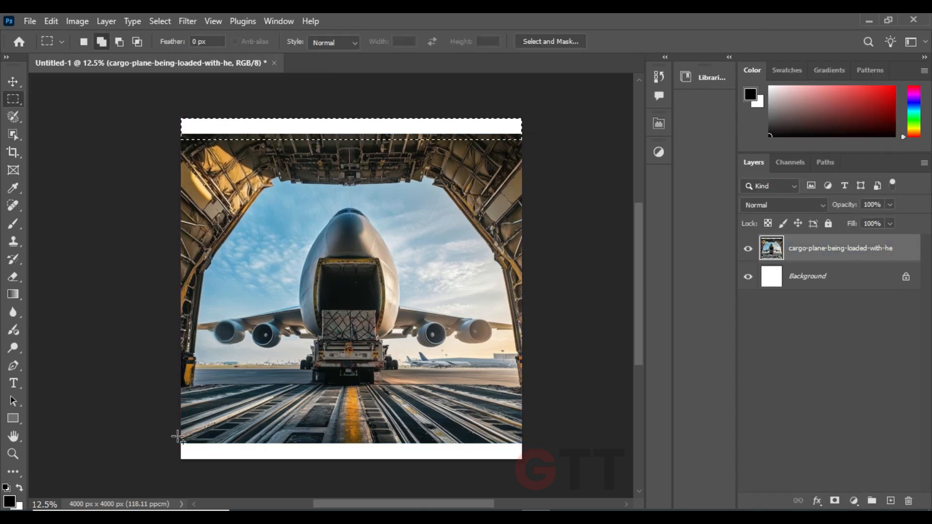
{"action": "left_click_drag", "start_coordinate": [175, 435], "coordinate": [530, 467]}
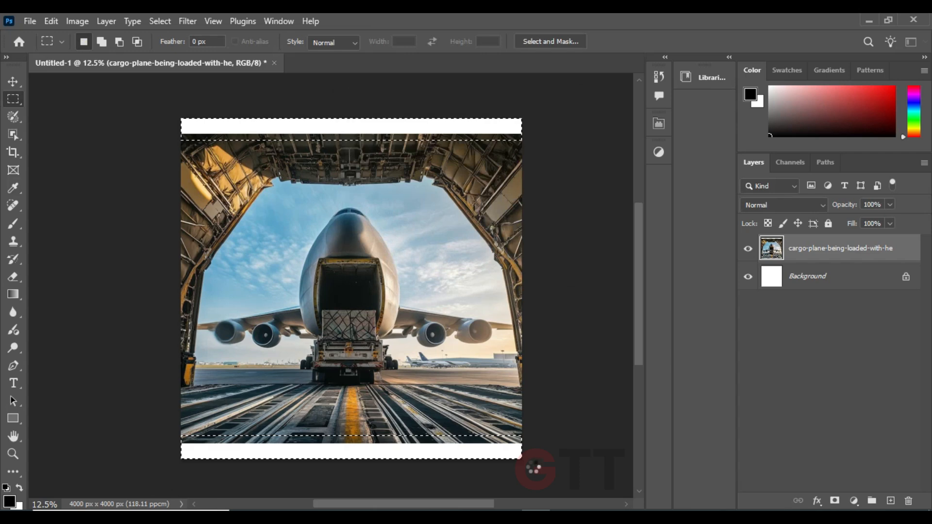
{"action": "key", "text": "ctrl+d"}
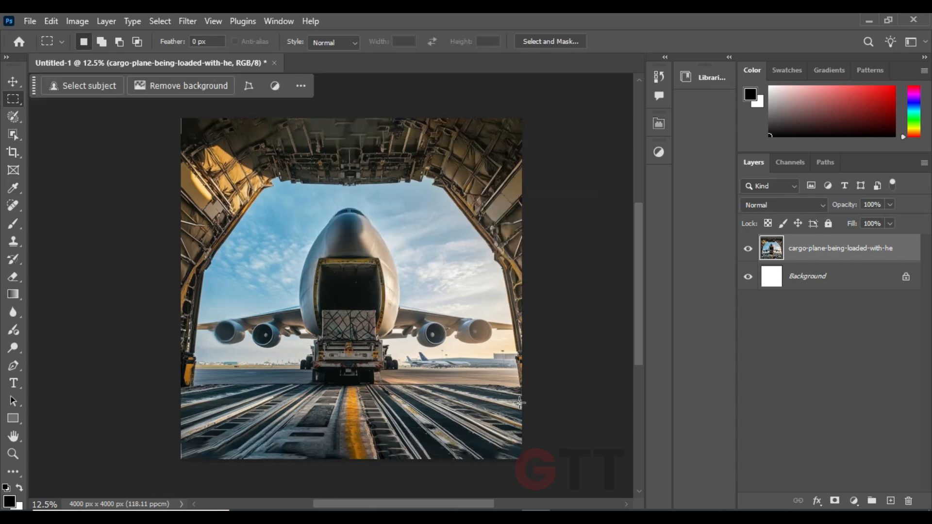
Scale the cargo plane layer up slightly so it overlaps the canvas edges and covers the filled strips
{"action": "left_click", "coordinate": [13, 81]}
{"action": "left_click_drag", "start_coordinate": [351, 118], "coordinate": [350, 111]}
{"action": "left_click_drag", "start_coordinate": [339, 347], "coordinate": [339, 355]}
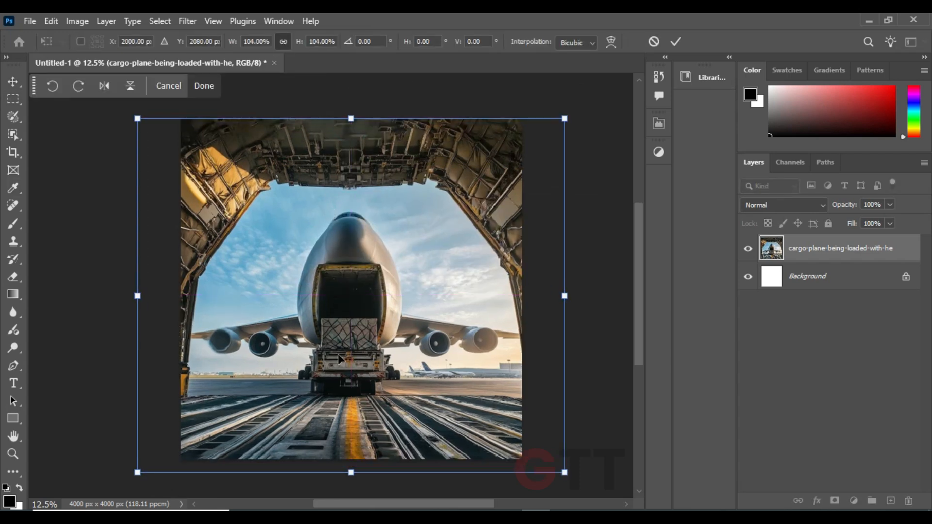
{"action": "left_click_drag", "start_coordinate": [351, 472], "coordinate": [352, 465]}
{"action": "key", "text": "Return"}
{"action": "left_click", "coordinate": [407, 319]}
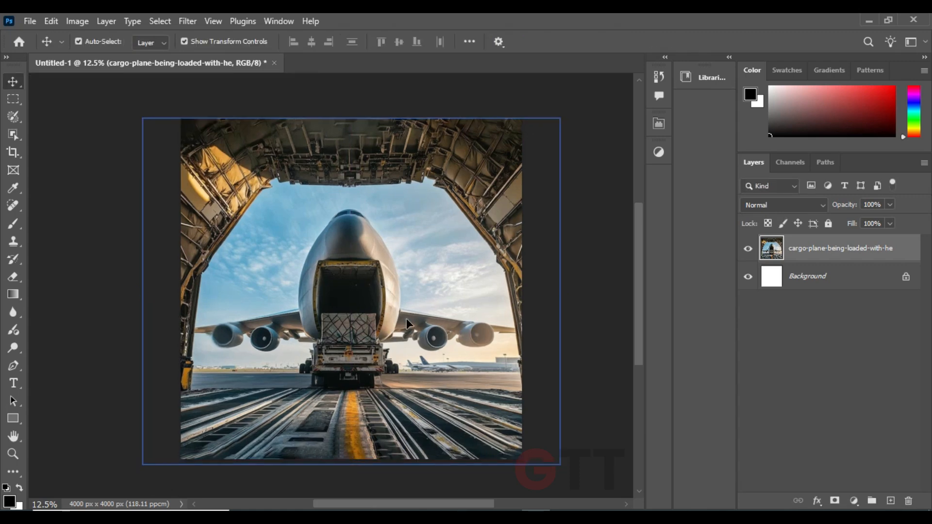
Convert the cargo plane layer to a smart object
{"action": "left_click", "coordinate": [896, 247]}
{"action": "right_click", "coordinate": [906, 249]}
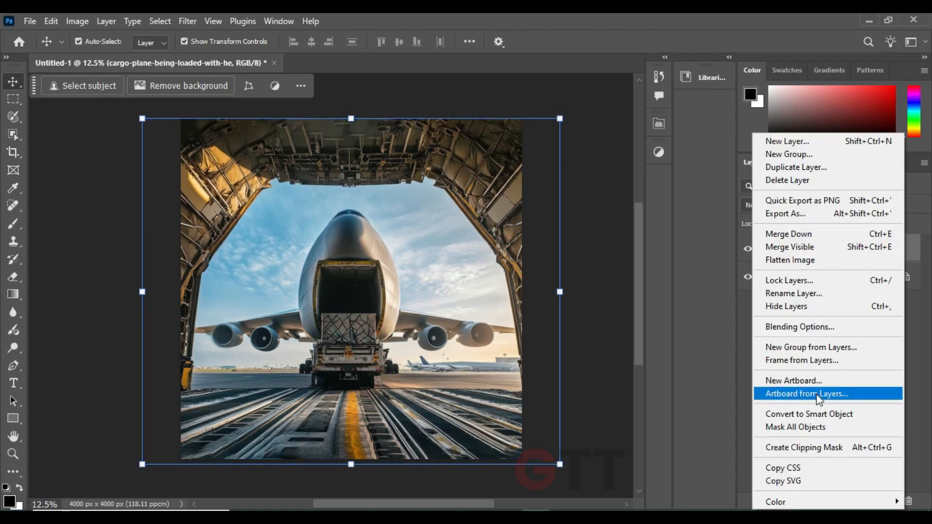
{"action": "left_click", "coordinate": [807, 414]}
{"action": "left_click", "coordinate": [594, 336]}
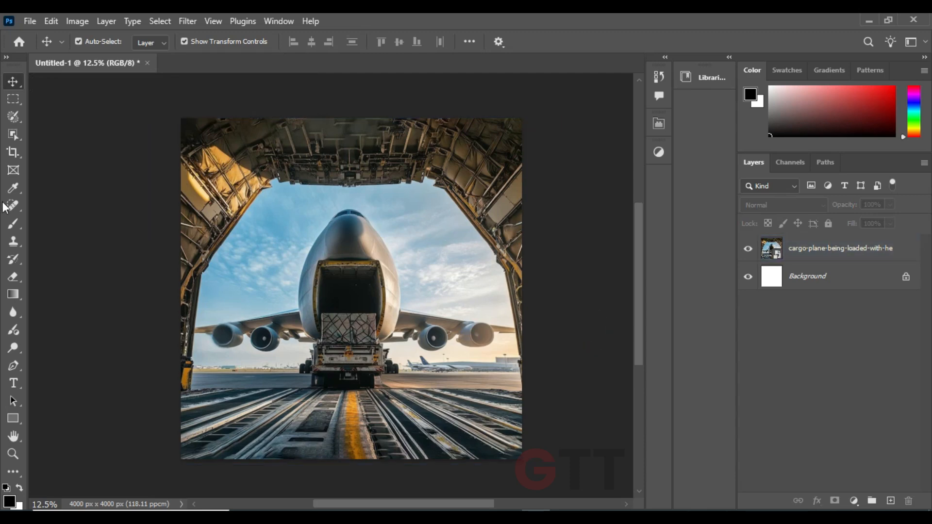
Trace the left edge of the cargo bay opening with the Pen tool, from the floor up to the ceiling corner
{"action": "left_click", "coordinate": [13, 366]}
{"action": "key", "text": "ctrl+plus"}
{"action": "key", "text": "ctrl+plus"}
{"action": "left_click_drag", "start_coordinate": [232, 370], "coordinate": [386, 280]}
{"action": "scroll", "coordinate": [214, 356], "scroll_direction": "up", "scroll_amount": 2, "text": "alt"}
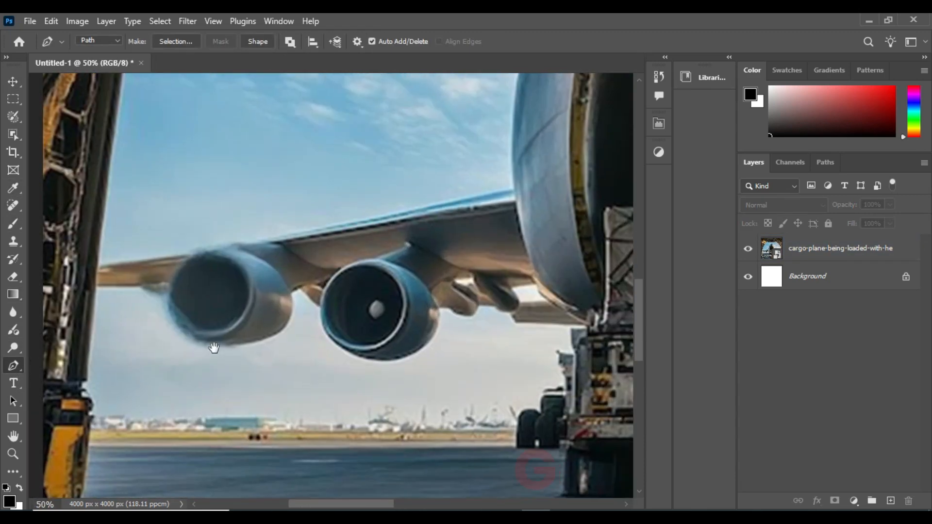
{"action": "left_click", "coordinate": [226, 330]}
{"action": "left_click_drag", "start_coordinate": [271, 205], "coordinate": [235, 277]}
{"action": "left_click", "coordinate": [221, 289]}
{"action": "left_click", "coordinate": [238, 249]}
{"action": "left_click_drag", "start_coordinate": [320, 175], "coordinate": [187, 388]}
{"action": "left_click_drag", "start_coordinate": [249, 278], "coordinate": [270, 252]}
{"action": "left_click_drag", "start_coordinate": [320, 199], "coordinate": [217, 302]}
{"action": "left_click", "coordinate": [203, 309]}
{"action": "left_click_drag", "start_coordinate": [238, 300], "coordinate": [242, 296]}
{"action": "left_click_drag", "start_coordinate": [228, 283], "coordinate": [222, 282]}
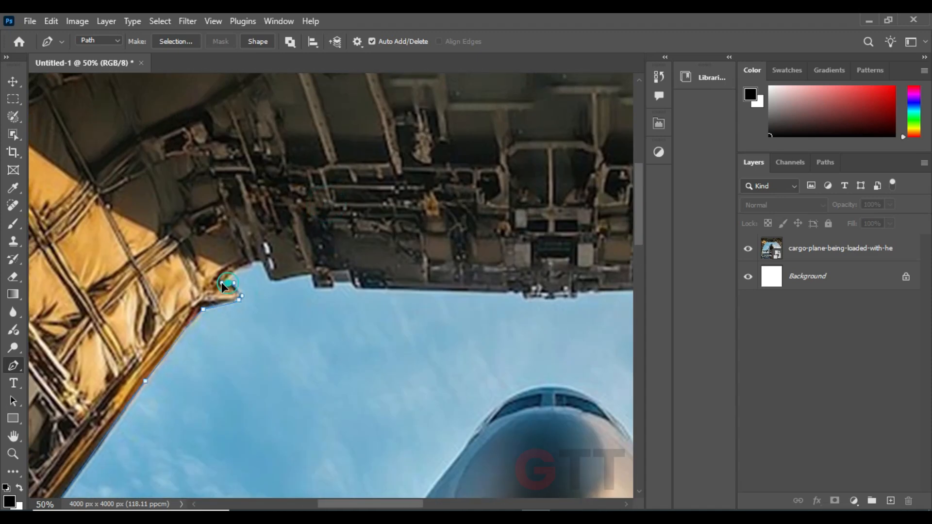
Continue the pen path along the ceiling's lower edge to the upper-right corner of the opening
{"action": "left_click", "coordinate": [316, 287]}
{"action": "left_click_drag", "start_coordinate": [345, 280], "coordinate": [243, 288]}
{"action": "left_click_drag", "start_coordinate": [430, 292], "coordinate": [237, 274]}
{"action": "left_click", "coordinate": [236, 287]}
{"action": "left_click", "coordinate": [292, 282]}
{"action": "left_click_drag", "start_coordinate": [335, 266], "coordinate": [243, 290]}
{"action": "left_click", "coordinate": [266, 290]}
{"action": "left_click", "coordinate": [287, 288]}
{"action": "left_click", "coordinate": [286, 277]}
{"action": "left_click", "coordinate": [304, 279]}
{"action": "left_click", "coordinate": [328, 286]}
{"action": "left_click", "coordinate": [335, 273]}
{"action": "left_click", "coordinate": [344, 257]}
{"action": "left_click", "coordinate": [352, 269]}
{"action": "left_click_drag", "start_coordinate": [386, 274], "coordinate": [309, 264]}
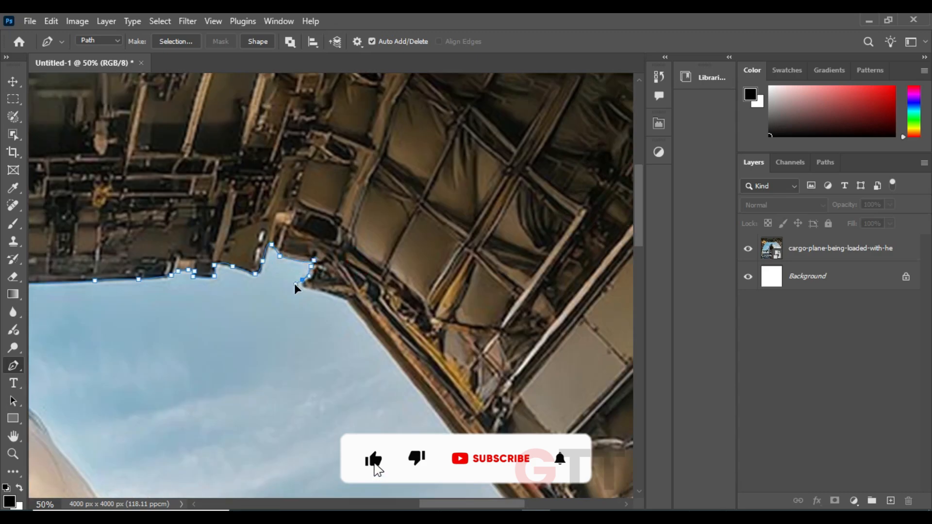
Continue the pen path down the opening's right edge and close it along the rear edge of the floor
{"action": "left_click", "coordinate": [301, 304]}
{"action": "left_click_drag", "start_coordinate": [340, 335], "coordinate": [293, 251]}
{"action": "left_click", "coordinate": [365, 360]}
{"action": "left_click_drag", "start_coordinate": [389, 394], "coordinate": [352, 194]}
{"action": "left_click", "coordinate": [355, 319]}
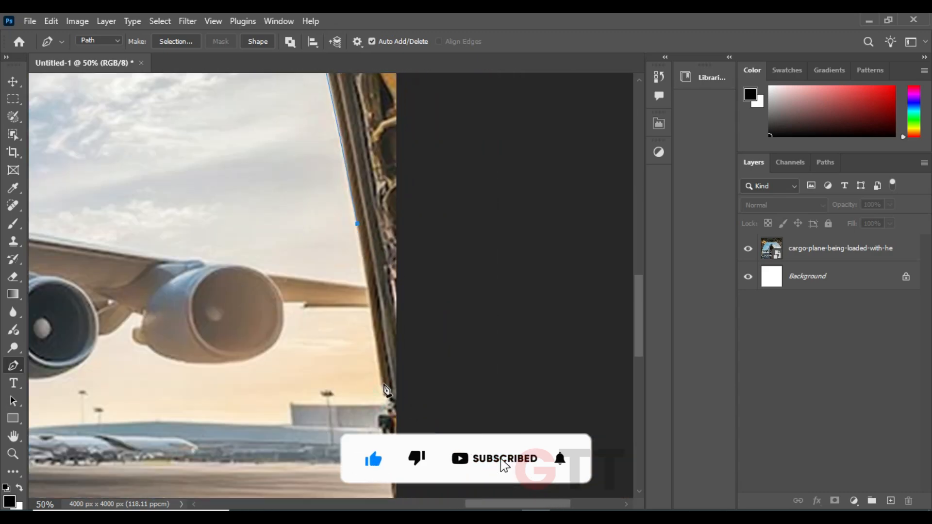
{"action": "left_click", "coordinate": [370, 312]}
{"action": "left_click_drag", "start_coordinate": [381, 360], "coordinate": [378, 294]}
{"action": "key", "text": "ctrl+minus"}
{"action": "key", "text": "ctrl+minus"}
{"action": "left_click", "coordinate": [348, 364]}
{"action": "left_click_drag", "start_coordinate": [292, 374], "coordinate": [584, 358]}
{"action": "left_click", "coordinate": [107, 345]}
{"action": "key", "text": "ctrl+minus"}
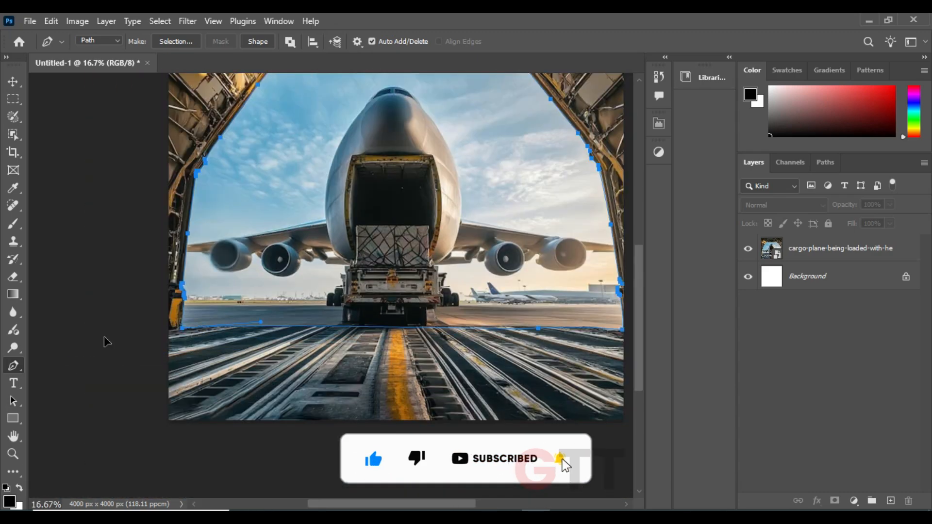
Turn the path into a selection and mask the cargo plane layer so the area inside the opening is hidden
{"action": "key", "text": "ctrl+plus"}
{"action": "key", "text": "ctrl+Return"}
{"action": "key", "text": "ctrl+minus"}
{"action": "scroll", "coordinate": [489, 333], "scroll_direction": "right", "scroll_amount": 2}
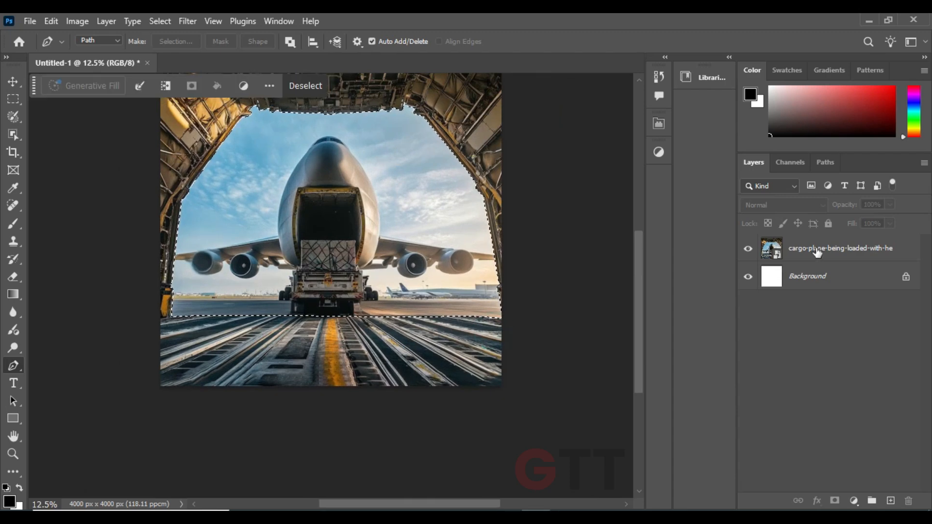
{"action": "left_click", "coordinate": [826, 248]}
{"action": "left_click", "coordinate": [833, 502], "text": "alt"}
{"action": "key", "text": "v"}
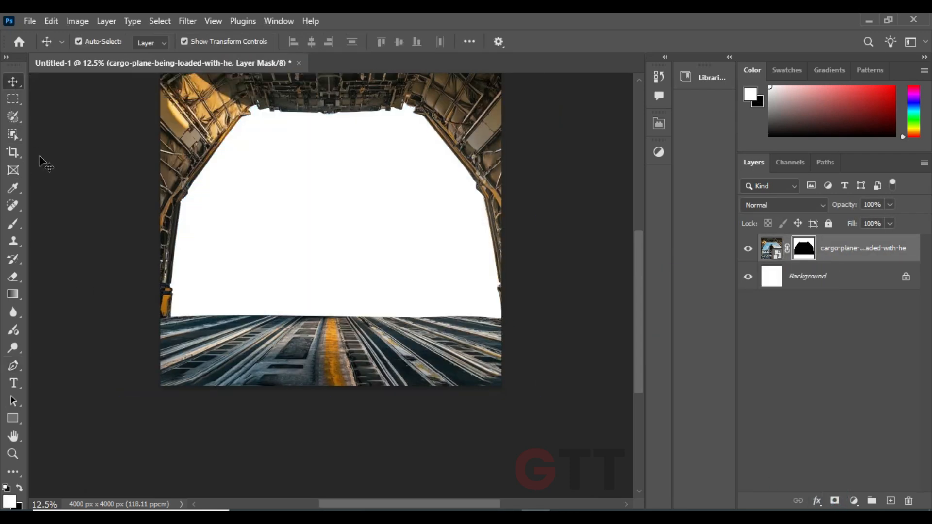
Move the masked cargo bay layer left to X 1944 px and stretch its height to 101.18%
{"action": "key", "text": "shift+Left"}
{"action": "key", "text": "shift+Left"}
{"action": "left_click_drag", "start_coordinate": [458, 186], "coordinate": [457, 301]}
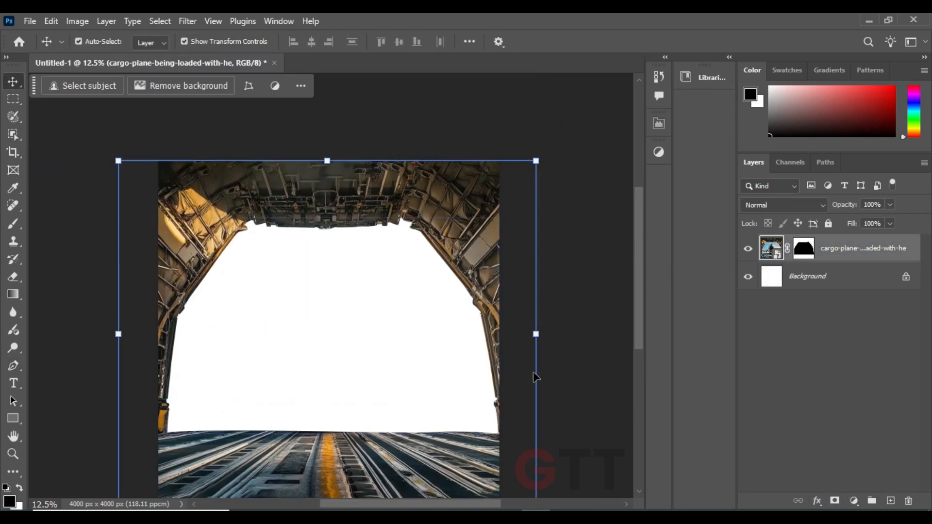
{"action": "left_click_drag", "start_coordinate": [437, 364], "coordinate": [444, 315]}
{"action": "left_click_drag", "start_coordinate": [335, 457], "coordinate": [335, 461]}
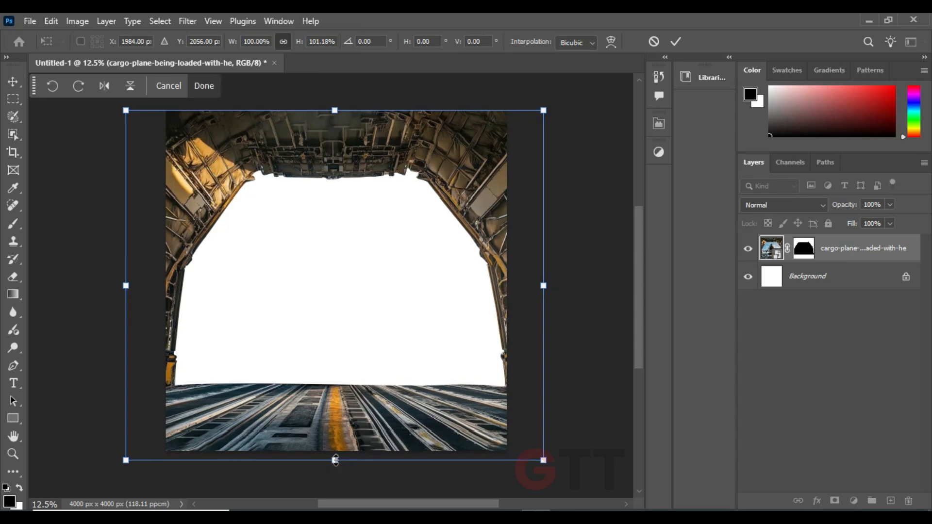
{"action": "key", "text": "shift+Left"}
{"action": "key", "text": "shift+Left"}
{"action": "key", "text": "shift+Left"}
{"action": "key", "text": "shift+Left"}
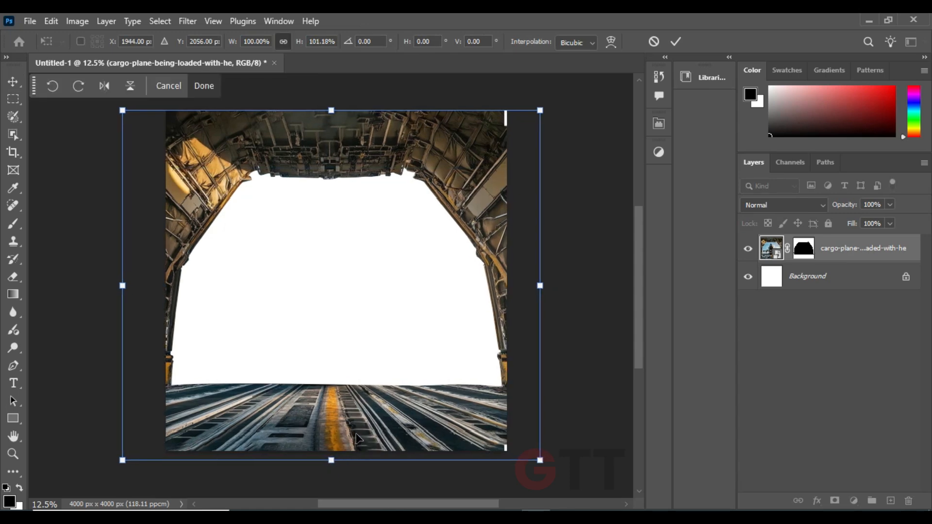
{"action": "key", "text": "Return"}
{"action": "left_click", "coordinate": [599, 331]}
Place the beautiful-natural-landscape image beneath the cargo bay layer and scale it to span the canvas width behind the opening
{"action": "left_click_drag", "start_coordinate": [473, 393], "coordinate": [475, 383]}
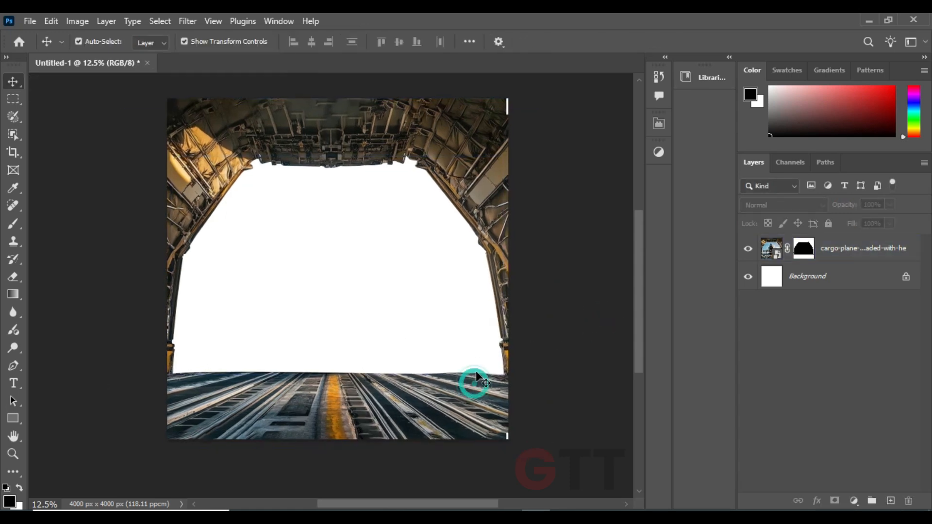
{"action": "left_click", "coordinate": [450, 517]}
{"action": "left_click_drag", "start_coordinate": [153, 117], "coordinate": [534, 277]}
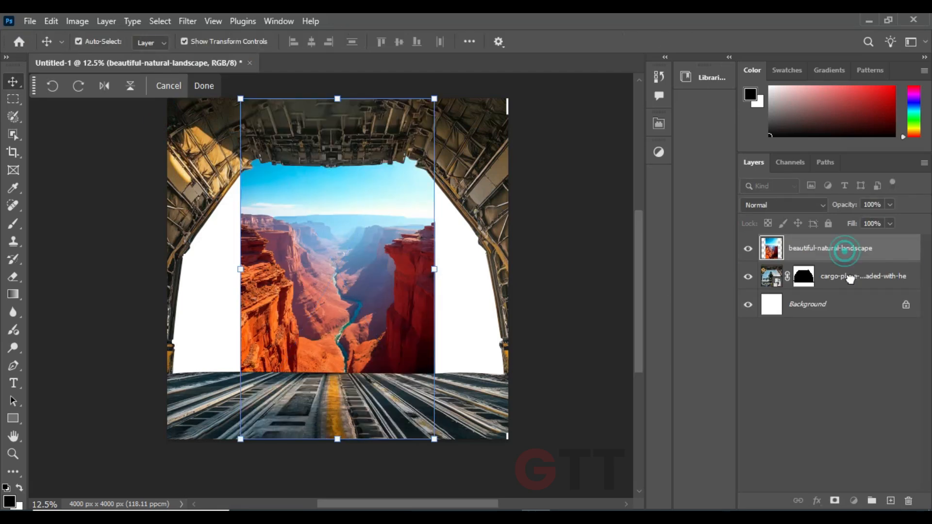
{"action": "left_click_drag", "start_coordinate": [434, 269], "coordinate": [508, 270]}
{"action": "left_click_drag", "start_coordinate": [448, 229], "coordinate": [462, 341]}
{"action": "left_click_drag", "start_coordinate": [400, 354], "coordinate": [404, 280]}
{"action": "mouse_move", "coordinate": [408, 261]}
{"action": "left_mouse_down"}
{"action": "mouse_move", "coordinate": [404, 289]}
{"action": "mouse_move", "coordinate": [386, 274]}
{"action": "mouse_move", "coordinate": [401, 281]}
{"action": "mouse_move", "coordinate": [402, 267]}
{"action": "mouse_move", "coordinate": [387, 271]}
{"action": "mouse_move", "coordinate": [395, 269]}
{"action": "left_mouse_up"}
{"action": "key", "text": "Return"}
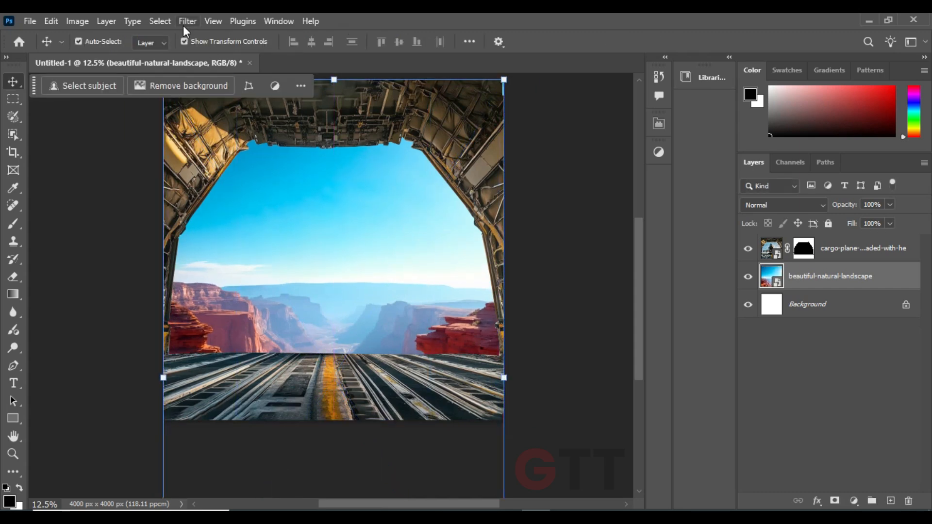
Apply a Gaussian Blur with a 4.2-pixel radius to the landscape layer
{"action": "left_click", "coordinate": [183, 23]}
{"action": "mouse_move", "coordinate": [301, 208]}
{"action": "left_click", "coordinate": [398, 260]}
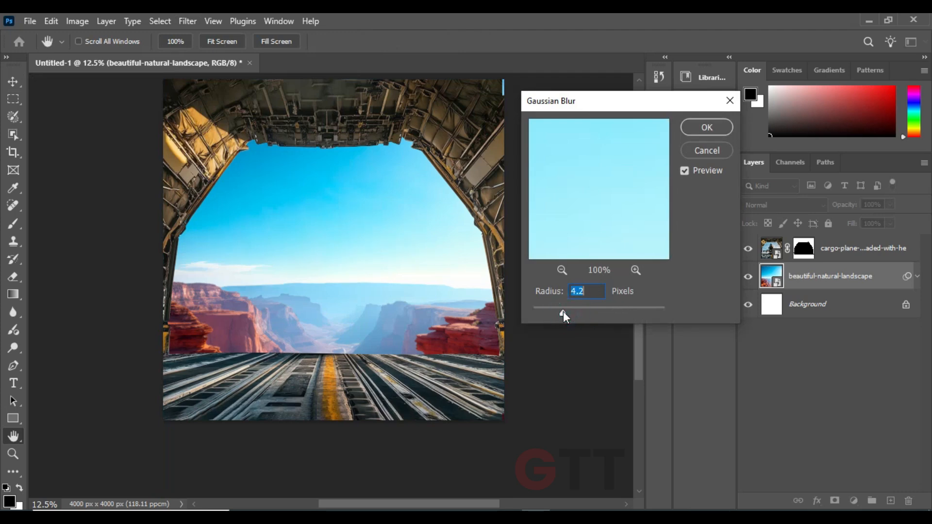
{"action": "left_click", "coordinate": [706, 127]}
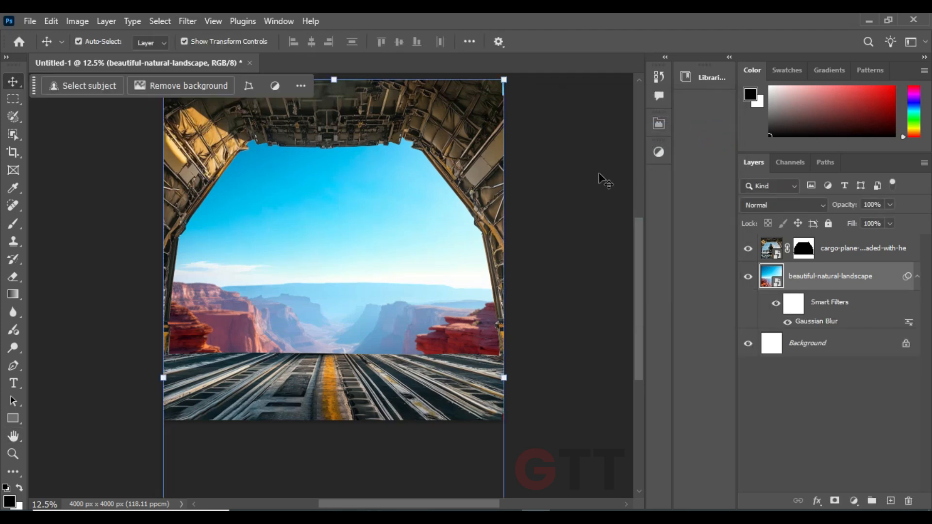
Place the Bike image as the top layer, scale it to 248.15% and position it in the middle of the opening
{"action": "left_click_drag", "start_coordinate": [468, 281], "coordinate": [469, 265]}
{"action": "key", "text": "alt+Tab"}
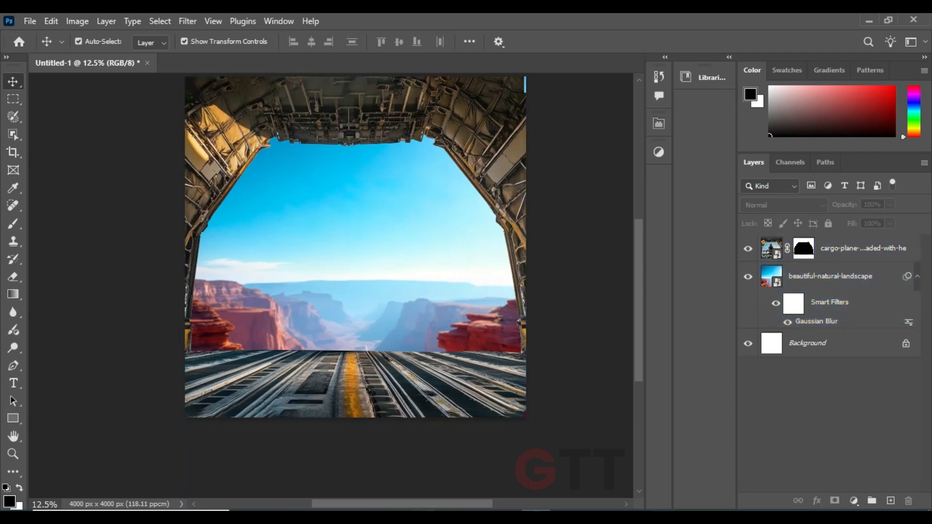
{"action": "left_click", "coordinate": [346, 286]}
{"action": "key", "text": "alt+Tab"}
{"action": "left_click_drag", "start_coordinate": [229, 109], "coordinate": [303, 227]}
{"action": "left_click_drag", "start_coordinate": [401, 248], "coordinate": [461, 245]}
{"action": "left_click_drag", "start_coordinate": [403, 258], "coordinate": [398, 276]}
{"action": "left_click_drag", "start_coordinate": [247, 263], "coordinate": [231, 266]}
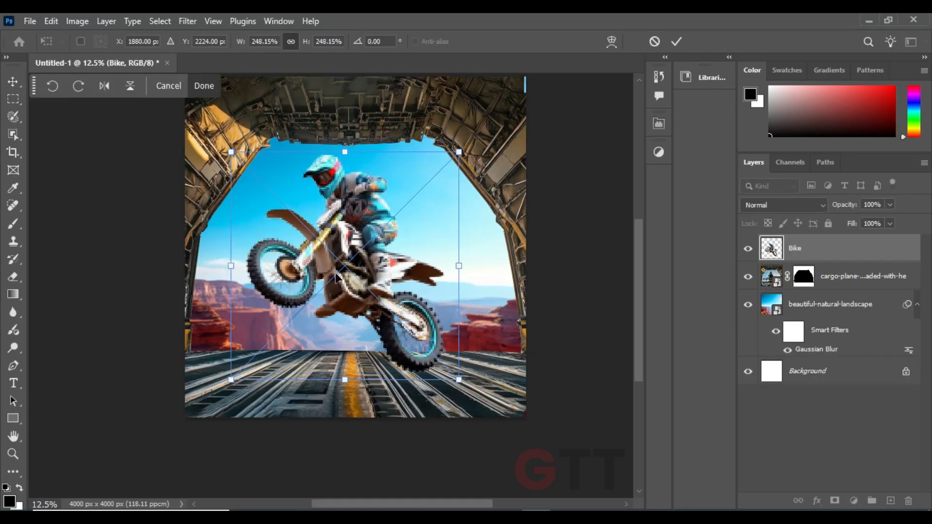
{"action": "left_click_drag", "start_coordinate": [347, 273], "coordinate": [347, 284]}
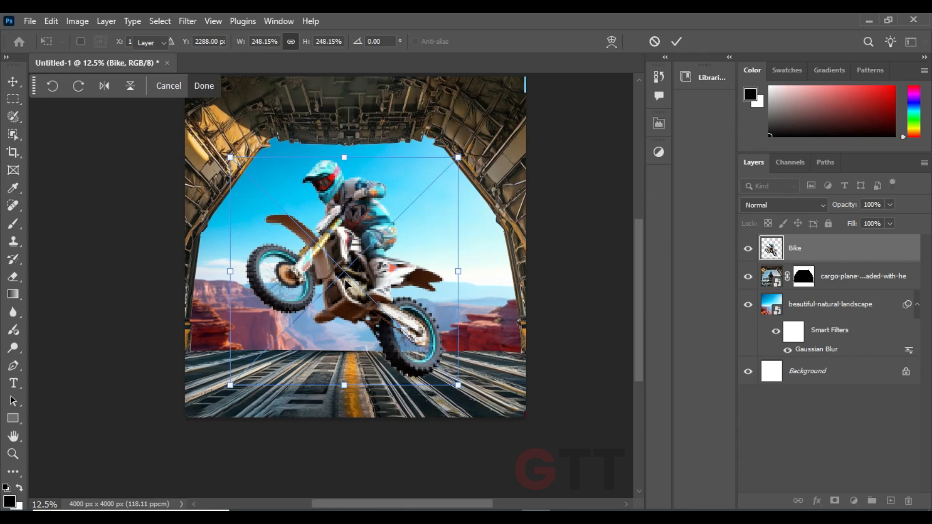
{"action": "key", "text": "Return"}
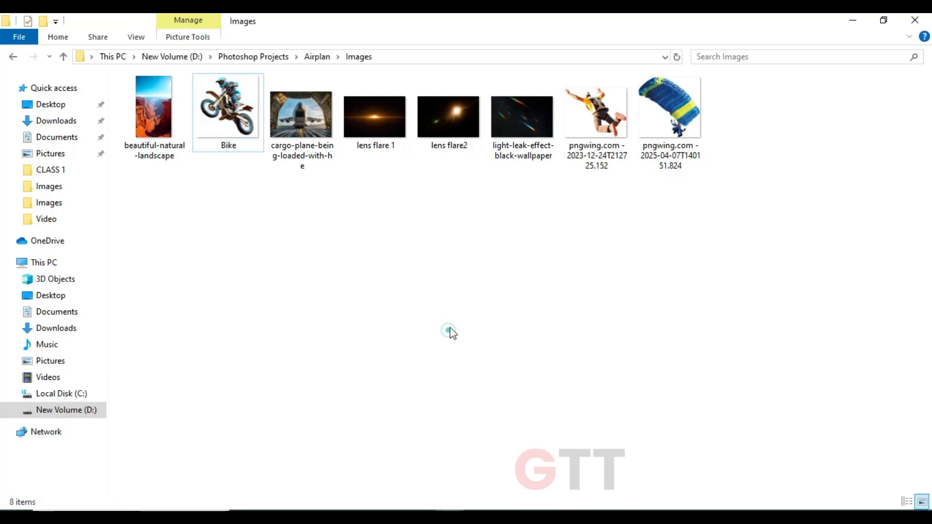
Place the blue parachute image, shrink it and position it in the sky to the right of the rider
{"action": "left_click", "coordinate": [670, 112]}
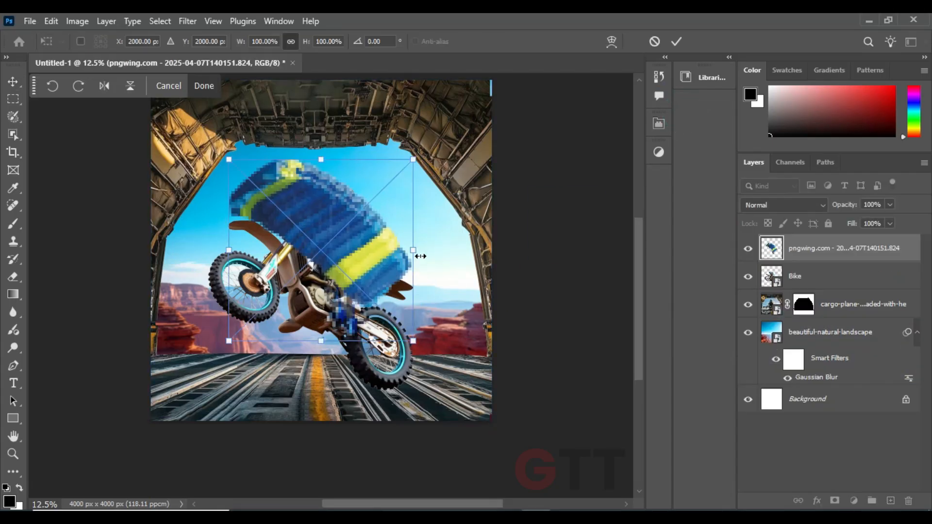
{"action": "left_click_drag", "start_coordinate": [323, 342], "coordinate": [400, 240]}
{"action": "key", "text": "Return"}
{"action": "left_click", "coordinate": [530, 200]}
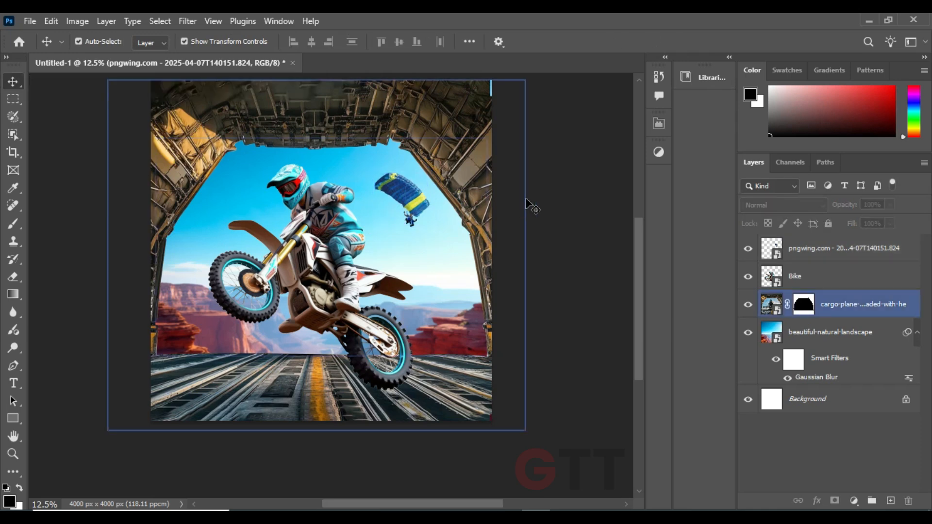
Make the parachute slightly smaller and lower it beside the rider, and shift the bike slightly to the right
{"action": "left_click_drag", "start_coordinate": [420, 195], "coordinate": [415, 202]}
{"action": "left_click_drag", "start_coordinate": [354, 298], "coordinate": [370, 298]}
{"action": "left_click_drag", "start_coordinate": [401, 208], "coordinate": [438, 240]}
{"action": "key", "text": "Return"}
{"action": "left_click", "coordinate": [597, 244]}
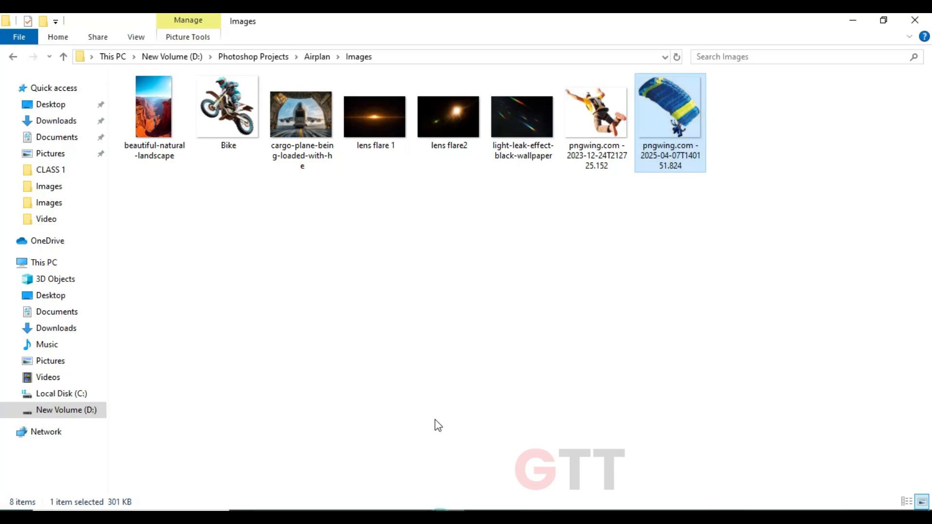
{"action": "left_click", "coordinate": [368, 272]}
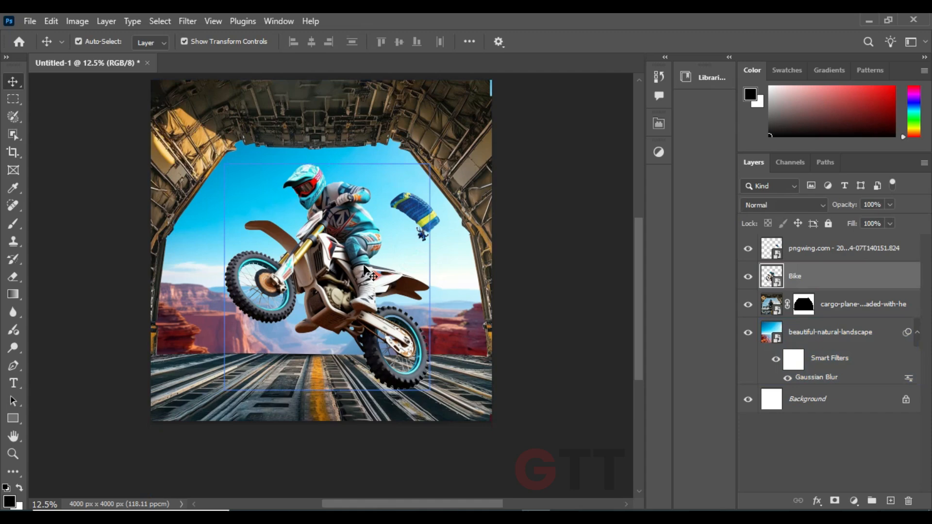
{"action": "left_click_drag", "start_coordinate": [366, 271], "coordinate": [359, 266]}
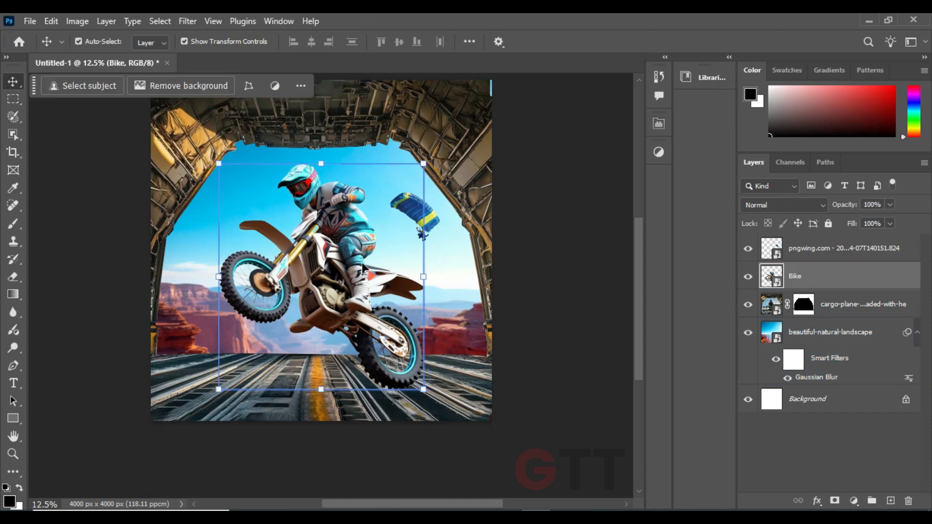
Enlarge the bike and rider so they extend from the ceiling edge down onto the cargo floor
{"action": "key", "text": "ctrl+plus"}
{"action": "key", "text": "ctrl+plus"}
{"action": "left_click_drag", "start_coordinate": [380, 338], "coordinate": [371, 288]}
{"action": "left_click_drag", "start_coordinate": [381, 297], "coordinate": [381, 295]}
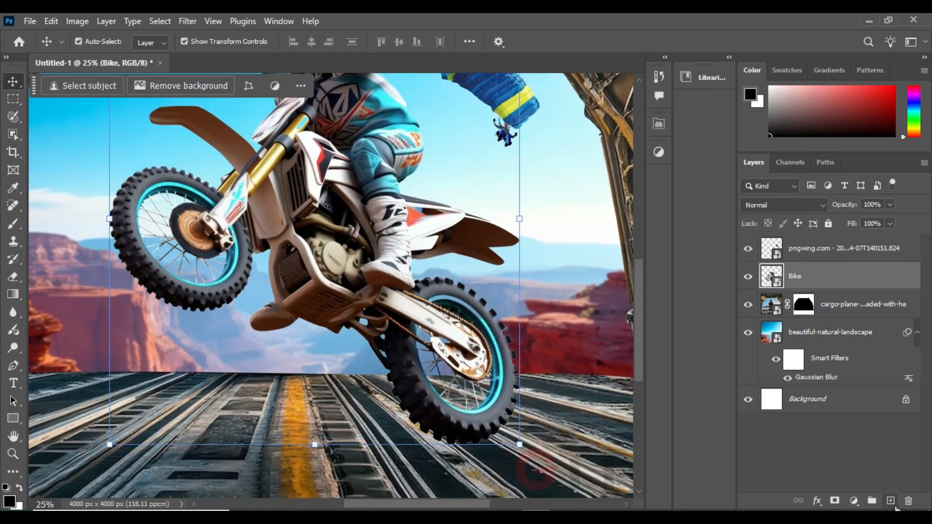
{"action": "key", "text": "ctrl+minus"}
{"action": "key", "text": "ctrl+minus"}
{"action": "key", "text": "ctrl+minus"}
{"action": "mouse_move", "coordinate": [396, 262]}
{"action": "left_mouse_down"}
{"action": "mouse_move", "coordinate": [409, 266]}
{"action": "mouse_move", "coordinate": [400, 268]}
{"action": "left_mouse_up"}
{"action": "key", "text": "Return"}
{"action": "key", "text": "ctrl+z"}
{"action": "left_click_drag", "start_coordinate": [393, 187], "coordinate": [412, 168]}
{"action": "left_click_drag", "start_coordinate": [361, 246], "coordinate": [356, 401]}
{"action": "key", "text": "Return"}
Add an empty layer beneath the Bike layer and sample the gold of the bike's fork as the brush colour
{"action": "key", "text": "ctrl+plus"}
{"action": "key", "text": "ctrl+plus"}
{"action": "key", "text": "ctrl+plus"}
{"action": "left_click", "coordinate": [891, 501], "text": "ctrl"}
{"action": "left_click", "coordinate": [13, 223]}
{"action": "key", "text": "ctrl+minus"}
{"action": "key", "text": "ctrl+minus"}
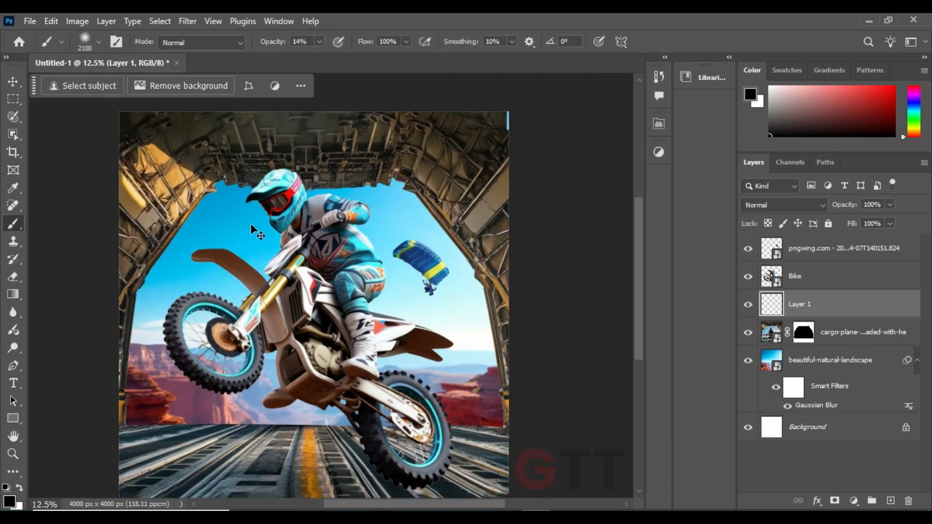
{"action": "key", "text": "ctrl+plus"}
{"action": "key", "text": "ctrl+plus"}
{"action": "key", "text": "ctrl+plus"}
{"action": "scroll", "coordinate": [292, 272], "scroll_direction": "up", "scroll_amount": 3}
{"action": "key", "text": "bracketleft"}
{"action": "key", "text": "bracketleft"}
{"action": "key", "text": "bracketleft"}
{"action": "key", "text": "bracketleft"}
{"action": "key", "text": "bracketleft"}
{"action": "key", "text": "bracketleft"}
{"action": "key", "text": "bracketleft"}
{"action": "key", "text": "bracketleft"}
{"action": "key", "text": "bracketleft"}
{"action": "key", "text": "bracketleft"}
{"action": "key", "text": "bracketleft"}
{"action": "key", "text": "bracketleft"}
{"action": "key", "text": "bracketleft"}
{"action": "key", "text": "bracketleft"}
{"action": "key", "text": "bracketleft"}
{"action": "key", "text": "bracketleft"}
{"action": "key", "text": "bracketleft"}
{"action": "key", "text": "bracketleft"}
{"action": "key", "text": "bracketleft"}
{"action": "key", "text": "bracketleft"}
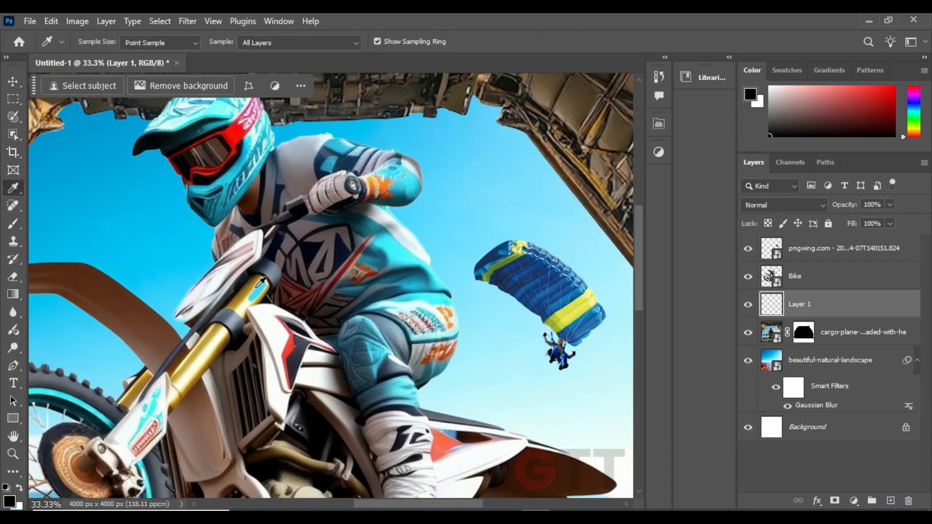
{"action": "left_click", "coordinate": [261, 285], "text": "alt"}
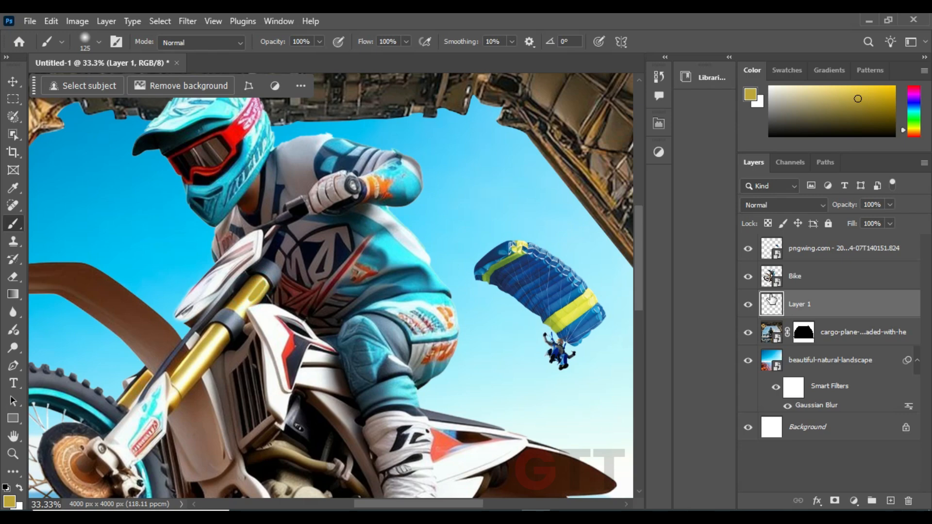
Convert the Bike layer together with the empty layer into a single smart object
{"action": "left_click", "coordinate": [807, 275], "text": "ctrl"}
{"action": "key", "text": "ctrl+minus"}
{"action": "key", "text": "ctrl+minus"}
{"action": "key", "text": "ctrl+minus"}
{"action": "left_click", "coordinate": [924, 163]}
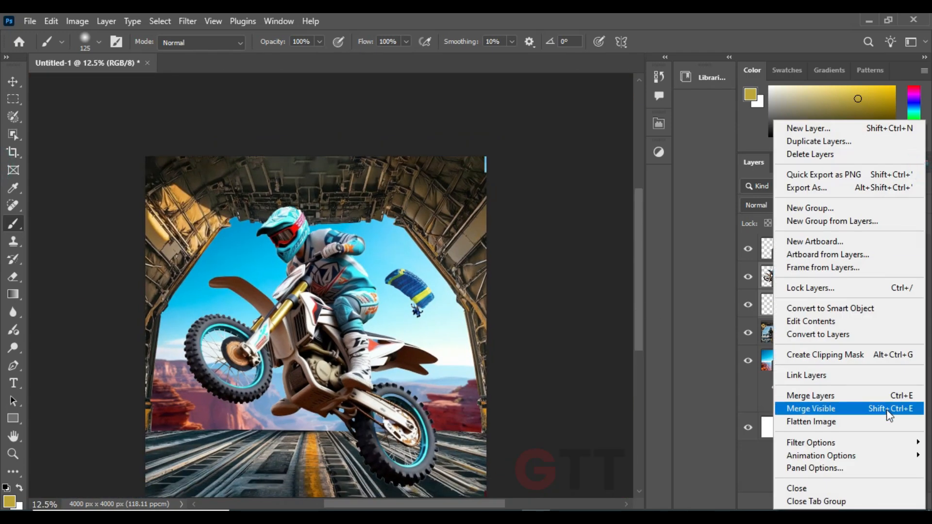
{"action": "left_click", "coordinate": [842, 308]}
Scale the bike and rider down to 79.87% and position them with the rear wheel on the cargo floor
{"action": "left_click", "coordinate": [13, 82]}
{"action": "left_click_drag", "start_coordinate": [322, 308], "coordinate": [328, 269]}
{"action": "left_click_drag", "start_coordinate": [318, 449], "coordinate": [321, 438]}
{"action": "key", "text": "ctrl+z"}
{"action": "left_click_drag", "start_coordinate": [319, 445], "coordinate": [321, 390]}
{"action": "left_click_drag", "start_coordinate": [340, 279], "coordinate": [343, 311]}
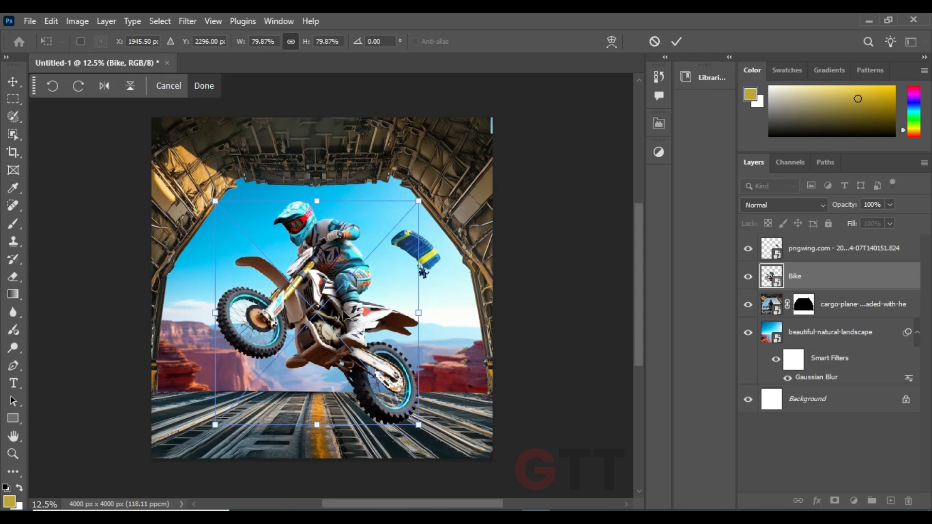
{"action": "key", "text": "Return"}
Add a new layer beneath the Bike layer and prepare a flattened soft brush in the default black
{"action": "scroll", "coordinate": [388, 413], "scroll_direction": "up", "scroll_amount": 4}
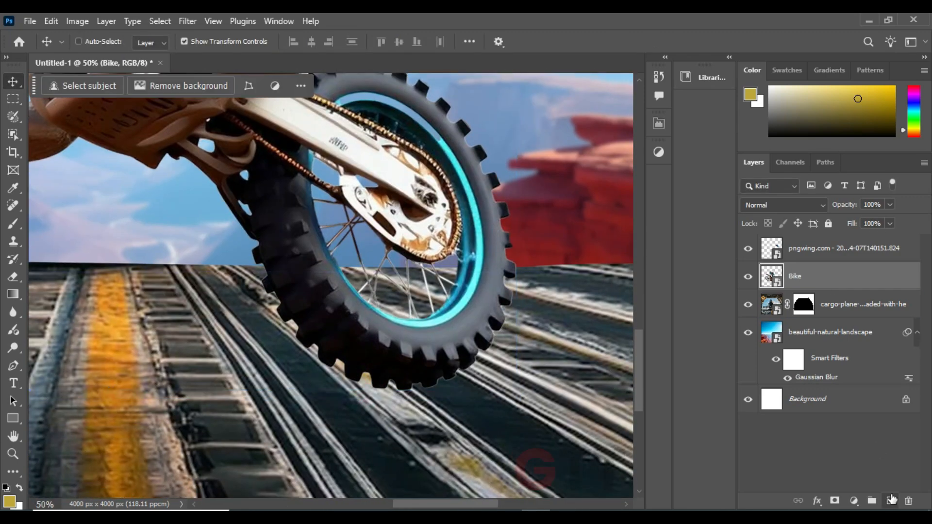
{"action": "left_click", "coordinate": [892, 499], "text": "ctrl"}
{"action": "left_click", "coordinate": [13, 224]}
{"action": "right_click", "coordinate": [298, 304]}
{"action": "left_click_drag", "start_coordinate": [336, 289], "coordinate": [336, 300]}
{"action": "left_click", "coordinate": [188, 382]}
{"action": "key", "text": "d"}
{"action": "key", "text": "ctrl+plus"}
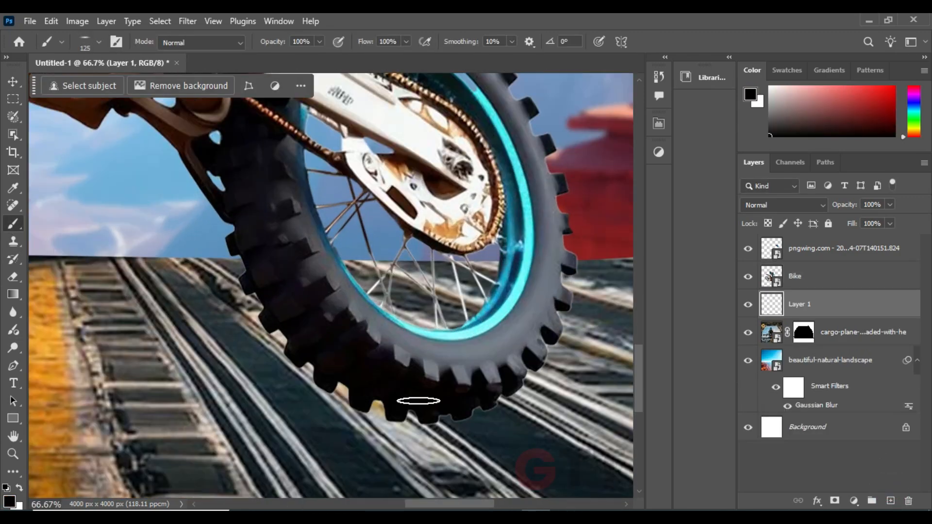
Paint a soft black contact shadow under the rear tyre with the flattened brush, enlarged and tilted to -2°
{"action": "left_click_drag", "start_coordinate": [433, 424], "coordinate": [384, 359]}
{"action": "right_click", "coordinate": [405, 357]}
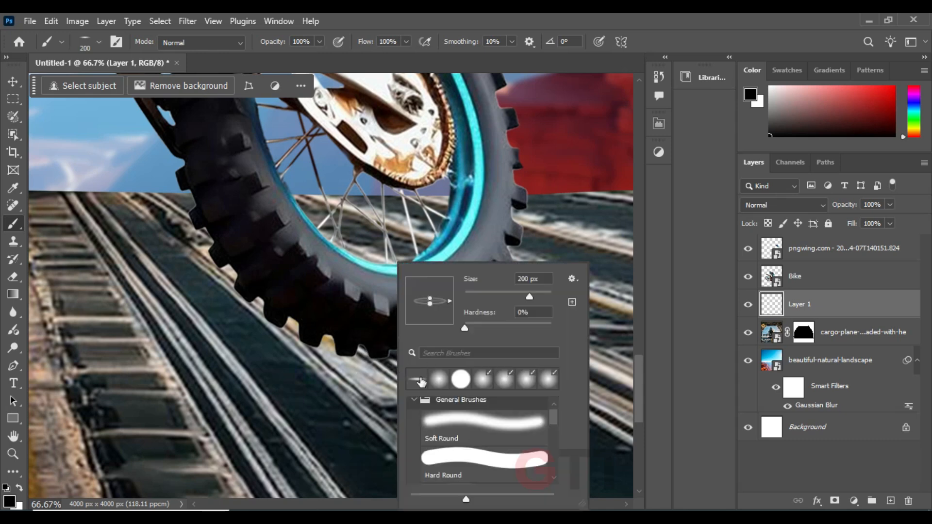
{"action": "left_click", "coordinate": [372, 356]}
{"action": "key", "text": "]"}
{"action": "key", "text": "]"}
{"action": "right_click", "coordinate": [437, 385]}
{"action": "left_click_drag", "start_coordinate": [495, 298], "coordinate": [495, 302]}
{"action": "left_click", "coordinate": [390, 357]}
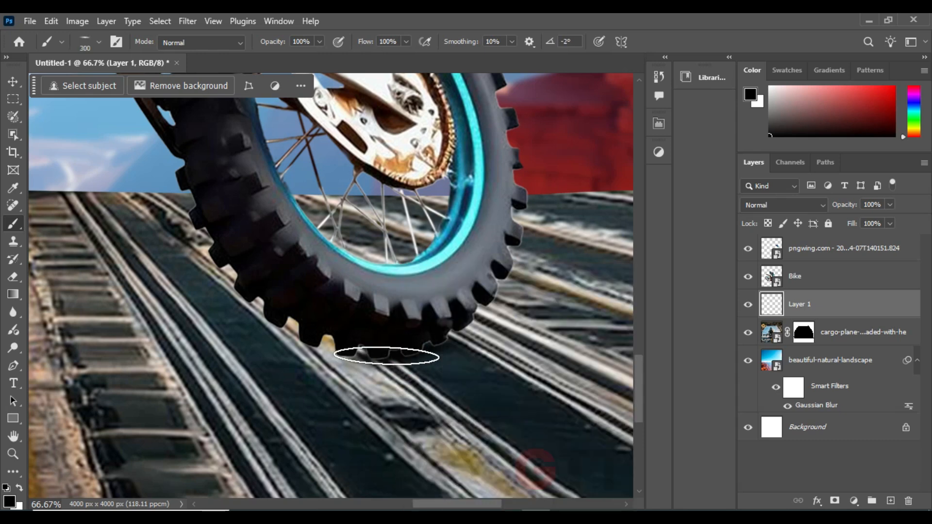
{"action": "key", "text": "]"}
{"action": "key", "text": "]"}
{"action": "key", "text": "]"}
Add a layer mask to the Bike layer and switch to a small soft round brush over the rear tyre's lower edge
{"action": "left_click", "coordinate": [391, 243], "text": "ctrl"}
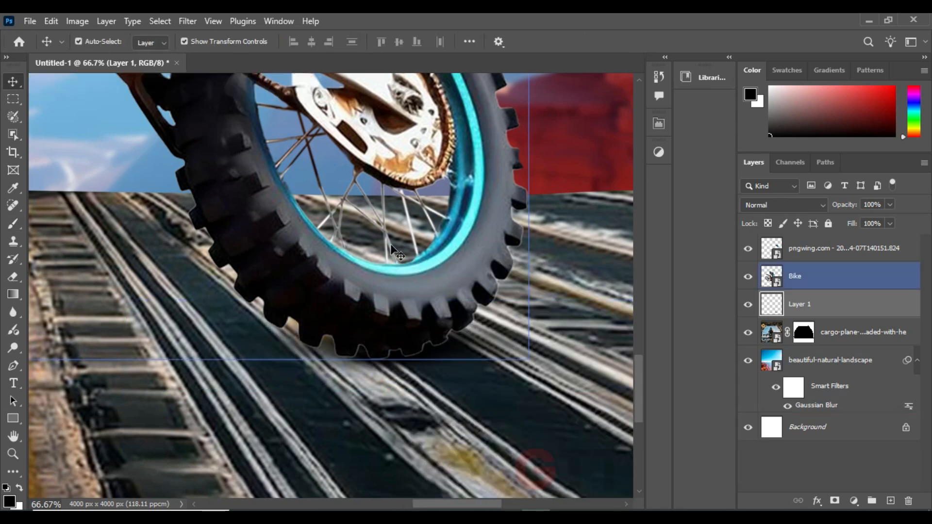
{"action": "left_click", "coordinate": [835, 501]}
{"action": "right_click", "coordinate": [324, 315]}
{"action": "left_click", "coordinate": [427, 380]}
{"action": "left_click", "coordinate": [164, 303]}
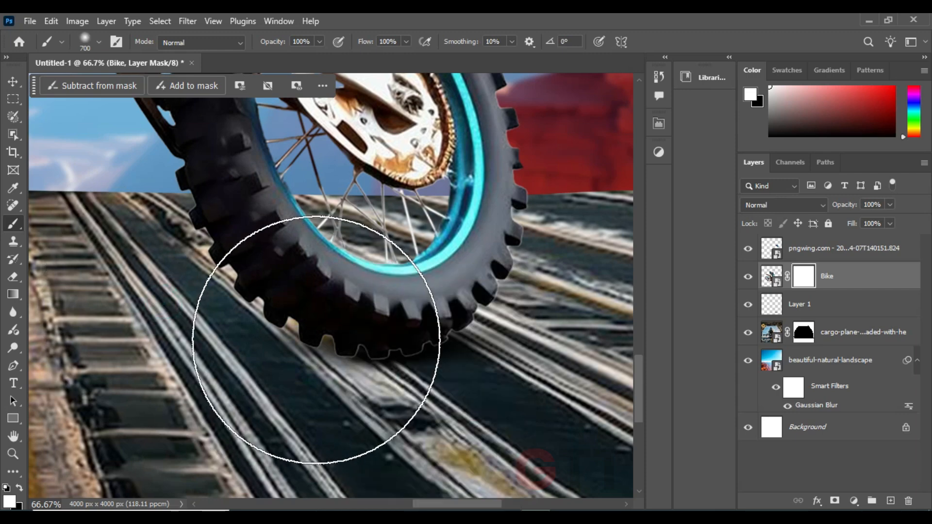
{"action": "key", "text": "]"}
{"action": "key", "text": "]"}
{"action": "key", "text": "["}
{"action": "key", "text": "["}
{"action": "key", "text": "["}
{"action": "key", "text": "["}
{"action": "key", "text": "["}
{"action": "key", "text": "["}
{"action": "key", "text": "["}
{"action": "key", "text": "["}
{"action": "key", "text": "["}
{"action": "key", "text": "["}
{"action": "key", "text": "["}
{"action": "key", "text": "["}
{"action": "key", "text": "["}
{"action": "key", "text": "["}
{"action": "key", "text": "["}
{"action": "key", "text": "["}
{"action": "key", "text": "["}
{"action": "key", "text": "["}
{"action": "scroll", "coordinate": [316, 340], "scroll_direction": "up", "scroll_amount": 5}
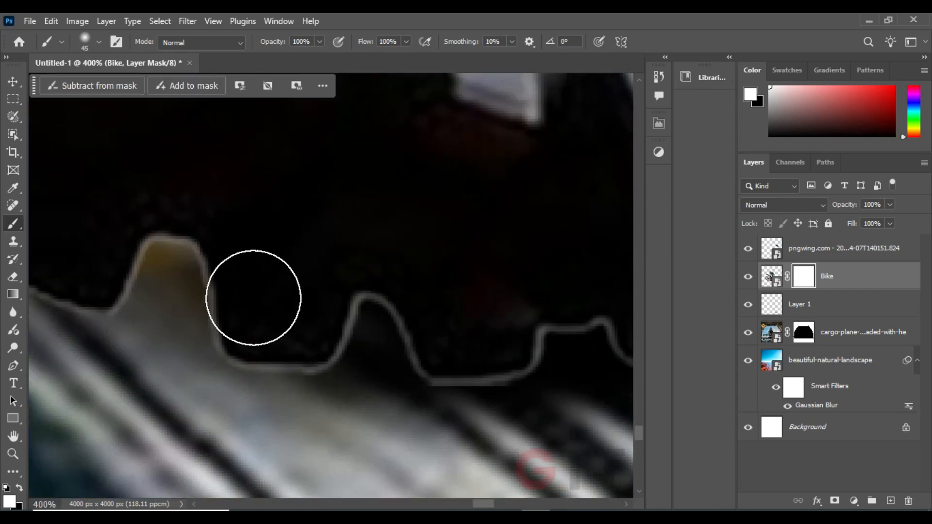
Mask out the light outline along the rear tyre's lower tread knobs using a 9 px black brush
{"action": "left_click_drag", "start_coordinate": [139, 235], "coordinate": [190, 271]}
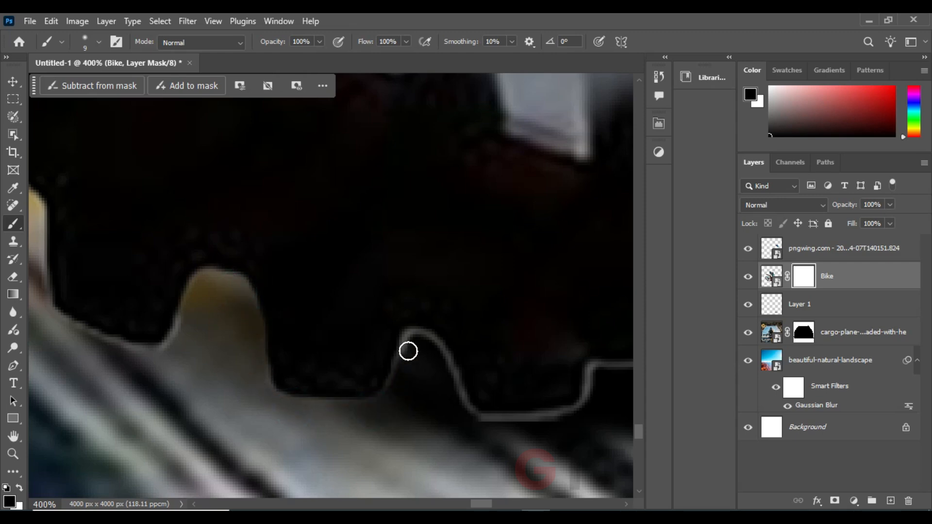
{"action": "left_click_drag", "start_coordinate": [423, 345], "coordinate": [454, 387]}
{"action": "left_click_drag", "start_coordinate": [490, 346], "coordinate": [390, 270]}
{"action": "mouse_move", "coordinate": [315, 268]}
{"action": "left_mouse_down"}
{"action": "mouse_move", "coordinate": [308, 281]}
{"action": "mouse_move", "coordinate": [371, 337]}
{"action": "left_mouse_up"}
{"action": "left_click_drag", "start_coordinate": [378, 323], "coordinate": [209, 323]}
{"action": "left_click", "coordinate": [211, 350]}
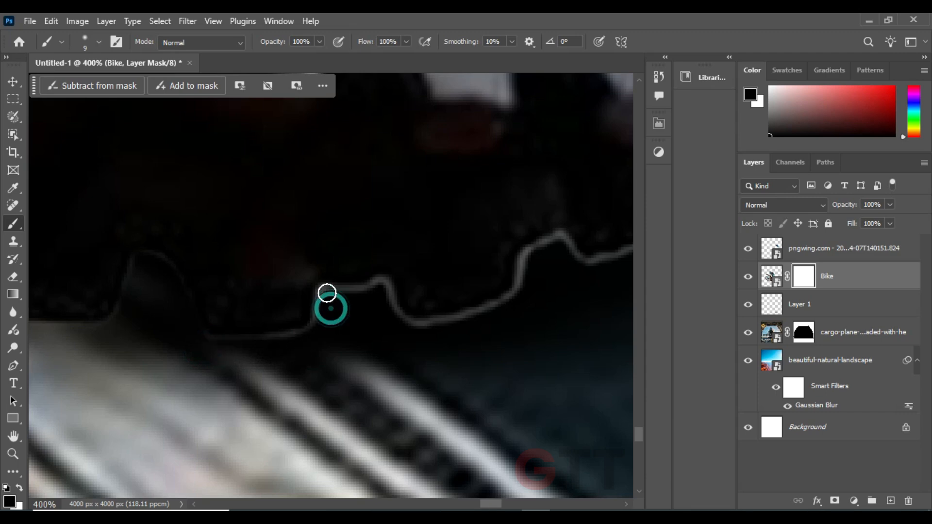
{"action": "left_click_drag", "start_coordinate": [401, 328], "coordinate": [285, 350]}
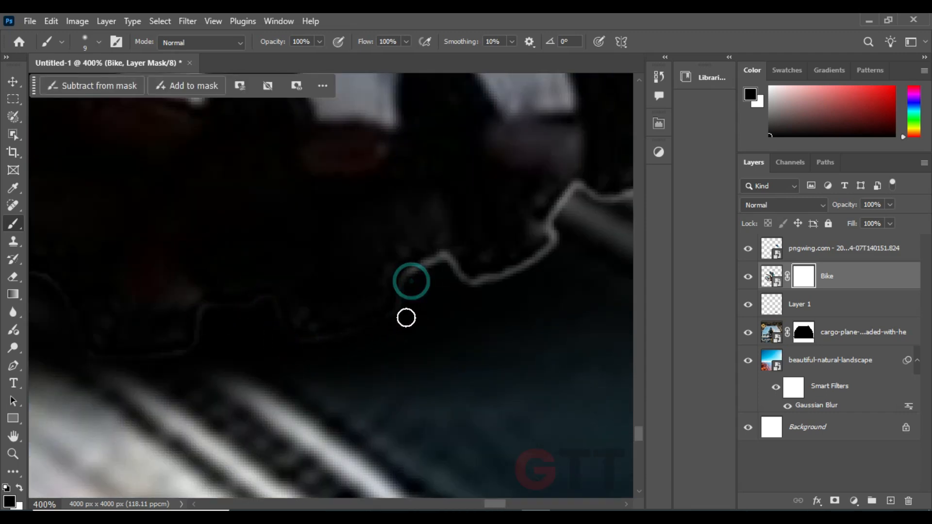
{"action": "mouse_move", "coordinate": [417, 281]}
{"action": "left_mouse_down"}
{"action": "mouse_move", "coordinate": [278, 318]}
{"action": "mouse_move", "coordinate": [347, 323]}
{"action": "left_mouse_up"}
{"action": "left_click_drag", "start_coordinate": [422, 290], "coordinate": [330, 362]}
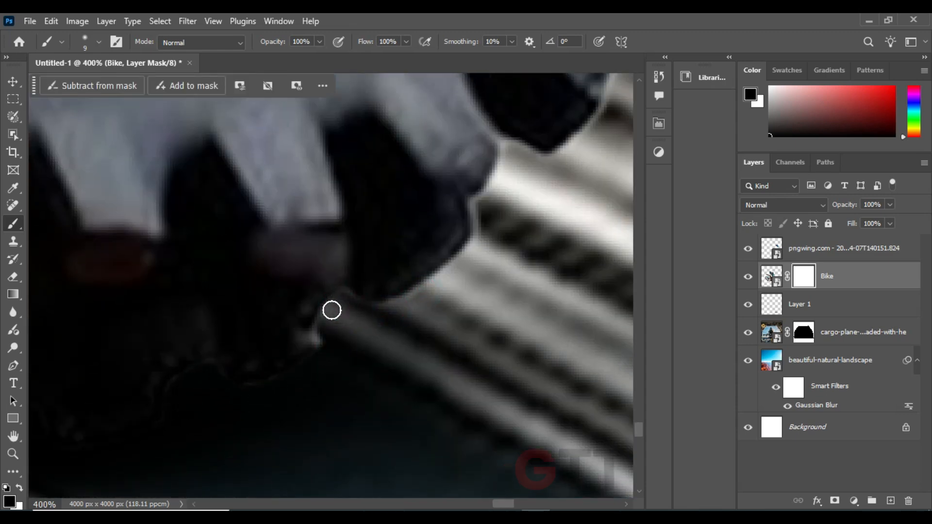
{"action": "left_click_drag", "start_coordinate": [266, 343], "coordinate": [447, 326]}
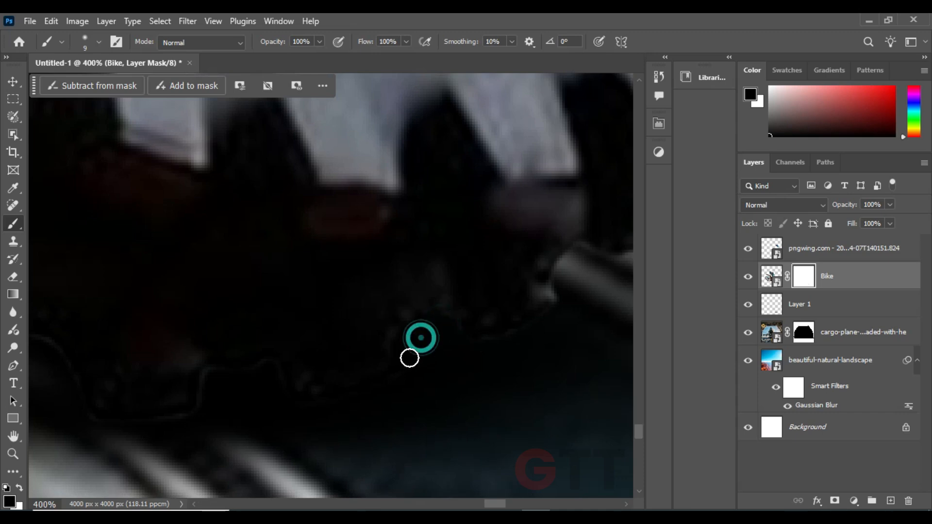
{"action": "mouse_move", "coordinate": [266, 371]}
{"action": "left_mouse_down"}
{"action": "mouse_move", "coordinate": [296, 341]}
{"action": "mouse_move", "coordinate": [385, 365]}
{"action": "left_mouse_up"}
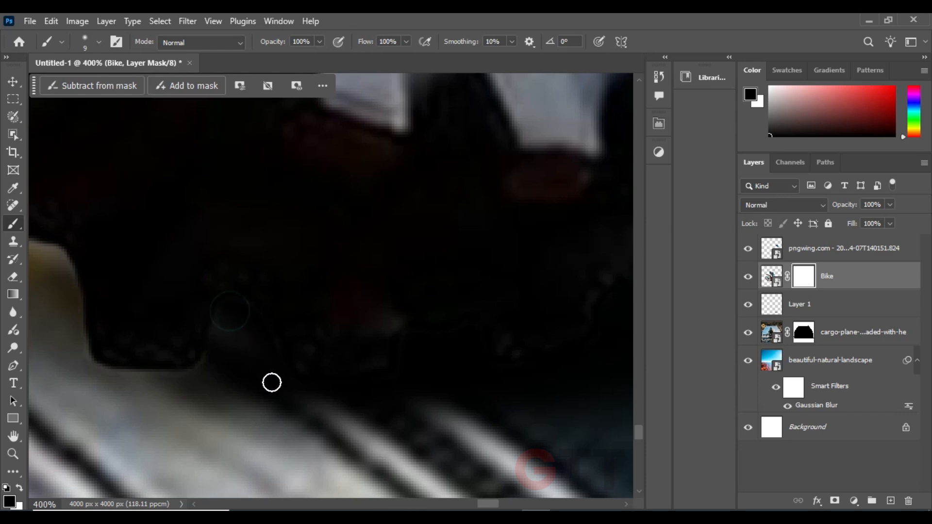
Widen the shadow under the rear tyre on Layer 1 with the flattened brush at 1000 px and 22% opacity
{"action": "key", "text": "ctrl+minus"}
{"action": "key", "text": "ctrl+minus"}
{"action": "key", "text": "ctrl+minus"}
{"action": "key", "text": "ctrl+minus"}
{"action": "key", "text": "ctrl+minus"}
{"action": "key", "text": "ctrl+minus"}
{"action": "left_click_drag", "start_coordinate": [260, 398], "coordinate": [251, 449]}
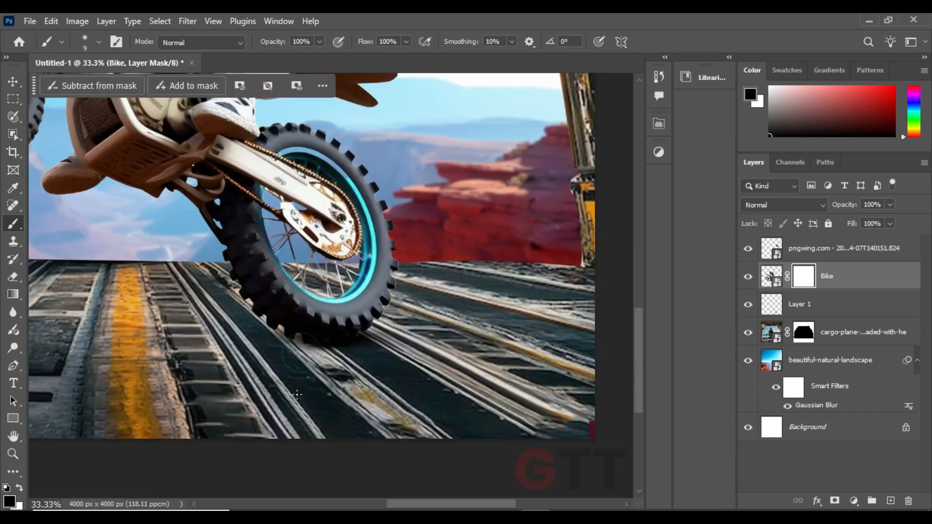
{"action": "left_click", "coordinate": [773, 305]}
{"action": "key", "text": "bracketright"}
{"action": "key", "text": "bracketright"}
{"action": "right_click", "coordinate": [232, 313]}
{"action": "left_click", "coordinate": [247, 345]}
{"action": "left_click", "coordinate": [119, 477]}
{"action": "key", "text": "bracketright"}
{"action": "key", "text": "bracketright"}
{"action": "key", "text": "bracketright"}
{"action": "key", "text": "bracketright"}
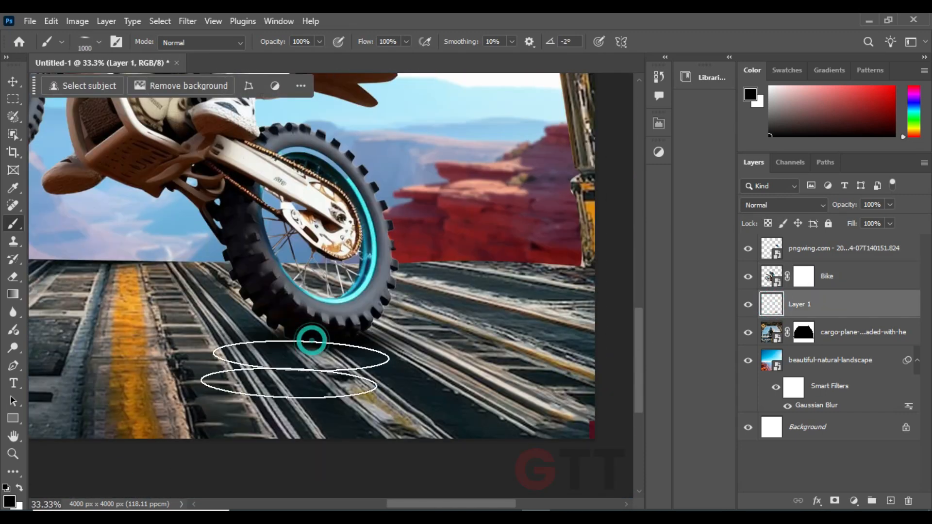
{"action": "left_click_drag", "start_coordinate": [274, 42], "coordinate": [229, 52]}
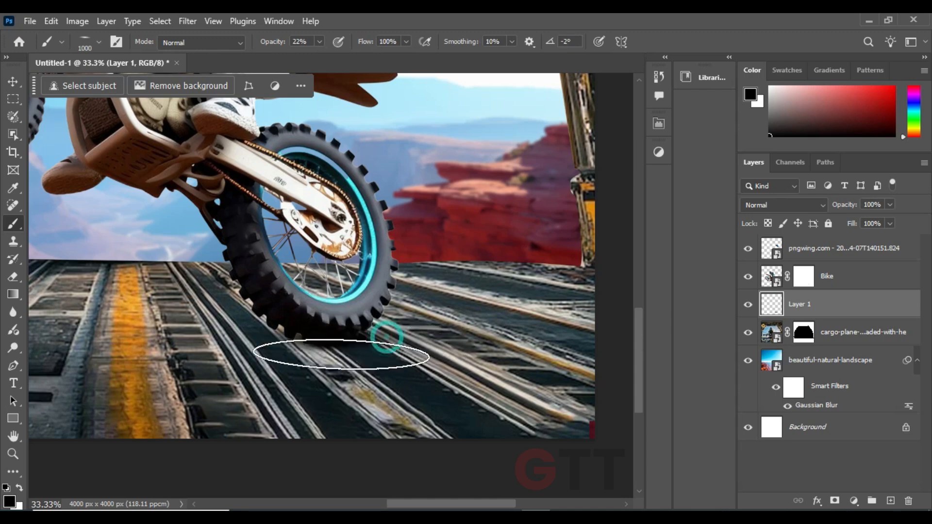
Darken the foreground cargo floor on Layer 1 with the flattened brush enlarged to 1800 px
{"action": "key", "text": "ctrl+minus"}
{"action": "key", "text": "ctrl+minus"}
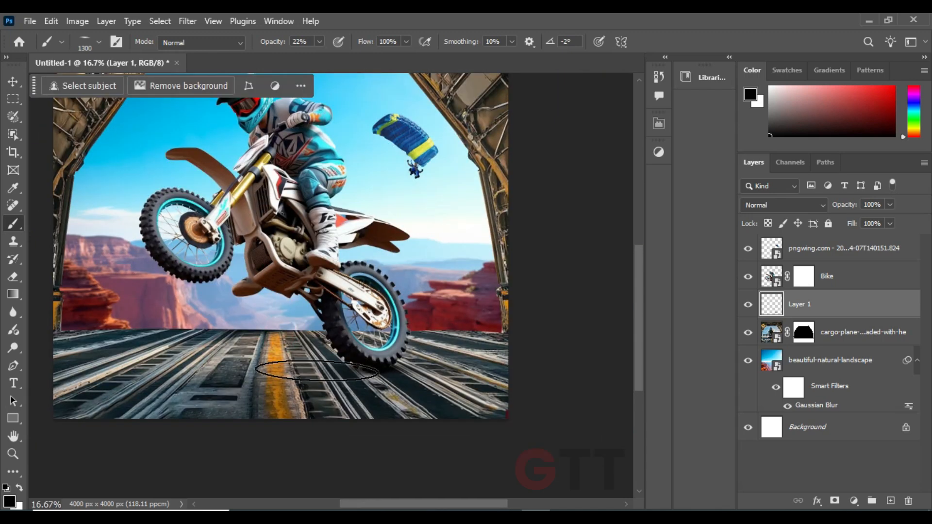
{"action": "key", "text": "bracketright"}
{"action": "key", "text": "bracketright"}
{"action": "right_click", "coordinate": [273, 365]}
{"action": "key", "text": "Escape"}
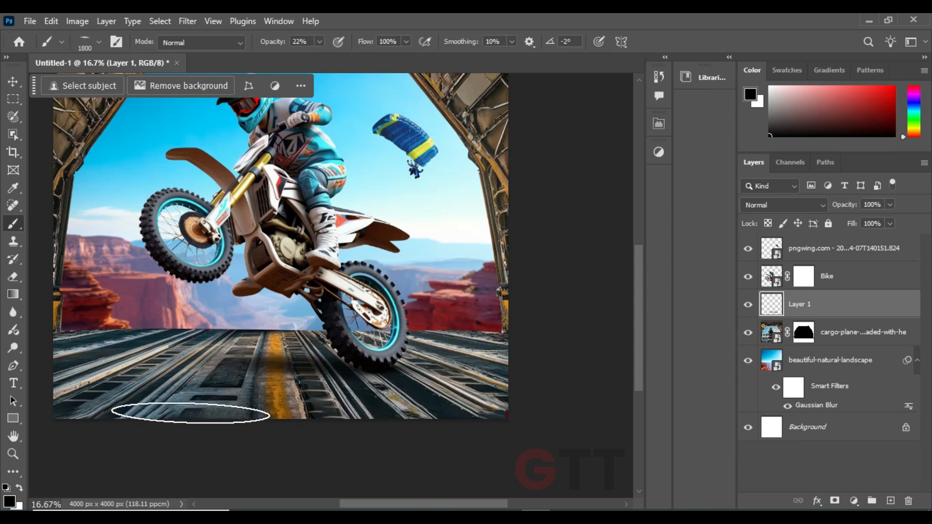
Tilt the brush to 9°, enlarge it to 2300 px and paint the bike's shadow across the floor
{"action": "right_click", "coordinate": [263, 376]}
{"action": "left_click_drag", "start_coordinate": [298, 304], "coordinate": [298, 299]}
{"action": "left_click", "coordinate": [156, 444]}
{"action": "key", "text": "bracketright"}
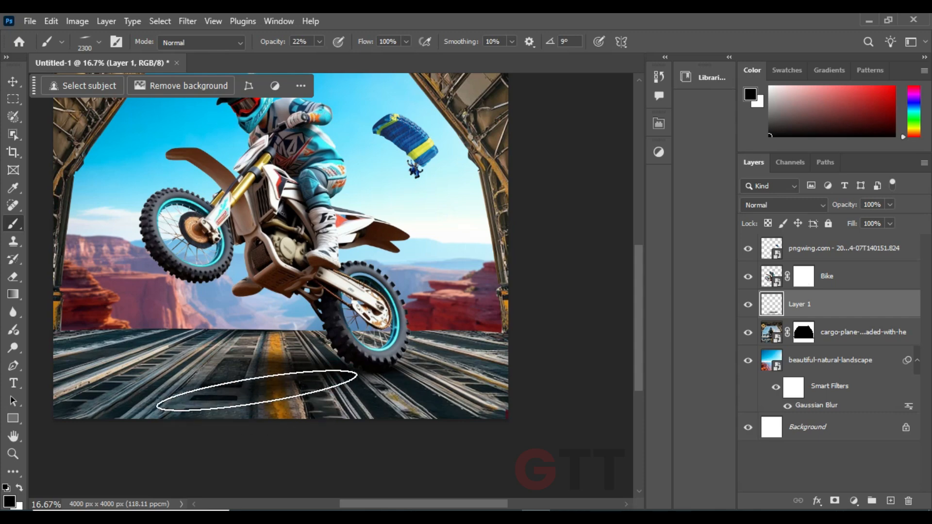
{"action": "left_click", "coordinate": [848, 324]}
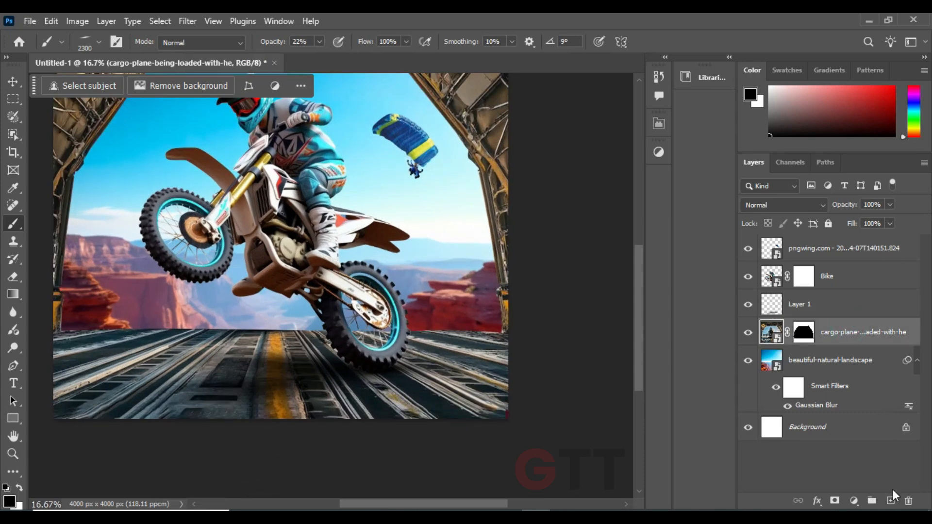
{"action": "left_click", "coordinate": [891, 500]}
{"action": "key", "text": "ctrl+z"}
Add a layer above the Bike layer and darken the lower floor with a 2300 px soft round brush at 22% opacity
{"action": "left_click", "coordinate": [858, 285]}
{"action": "left_click", "coordinate": [890, 500]}
{"action": "right_click", "coordinate": [245, 285]}
{"action": "left_click", "coordinate": [342, 379]}
{"action": "left_click_drag", "start_coordinate": [149, 304], "coordinate": [239, 287]}
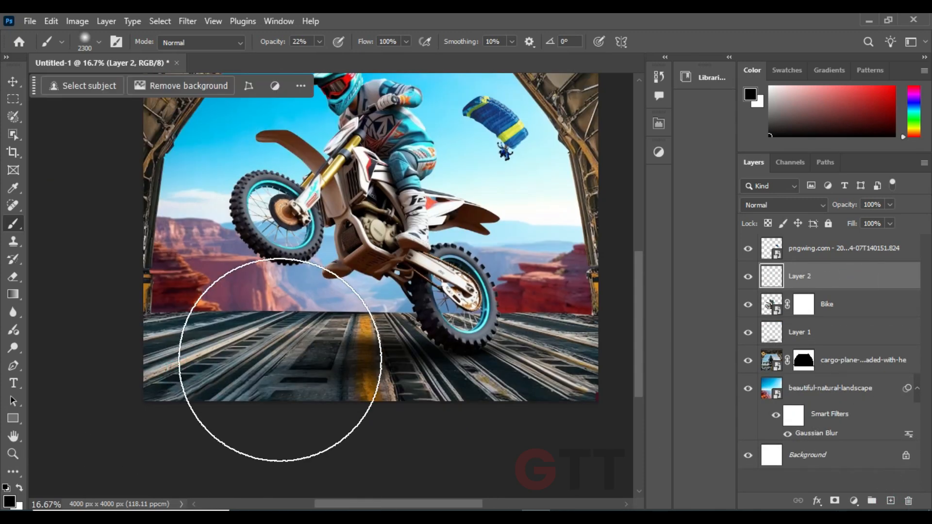
{"action": "key", "text": "ctrl+minus"}
{"action": "left_click_drag", "start_coordinate": [229, 377], "coordinate": [233, 409]}
{"action": "mouse_move", "coordinate": [339, 409]}
{"action": "left_mouse_down"}
{"action": "mouse_move", "coordinate": [470, 411]}
{"action": "mouse_move", "coordinate": [418, 475]}
{"action": "left_mouse_up"}
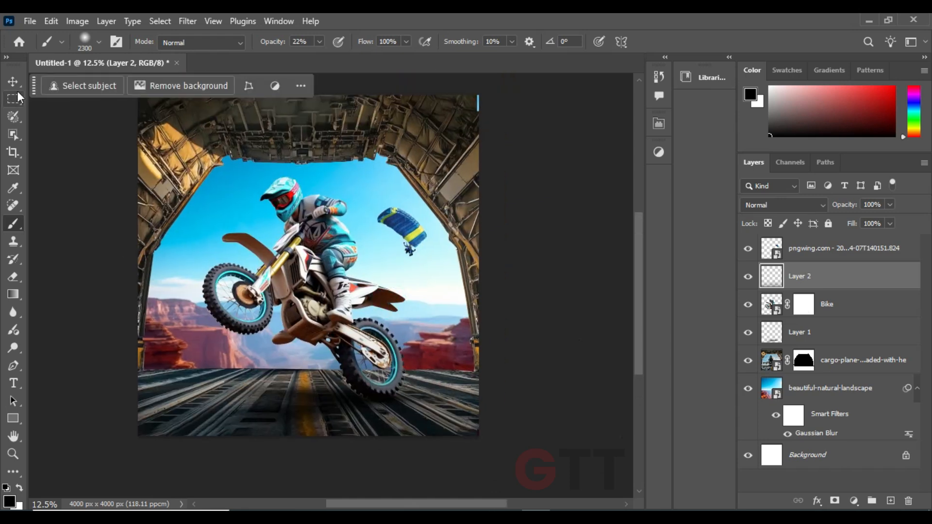
Move the bike slightly upward and lower the opacity of the Layer 1 shadow to 87%
{"action": "left_click", "coordinate": [14, 82]}
{"action": "left_click", "coordinate": [34, 148]}
{"action": "left_click", "coordinate": [371, 361]}
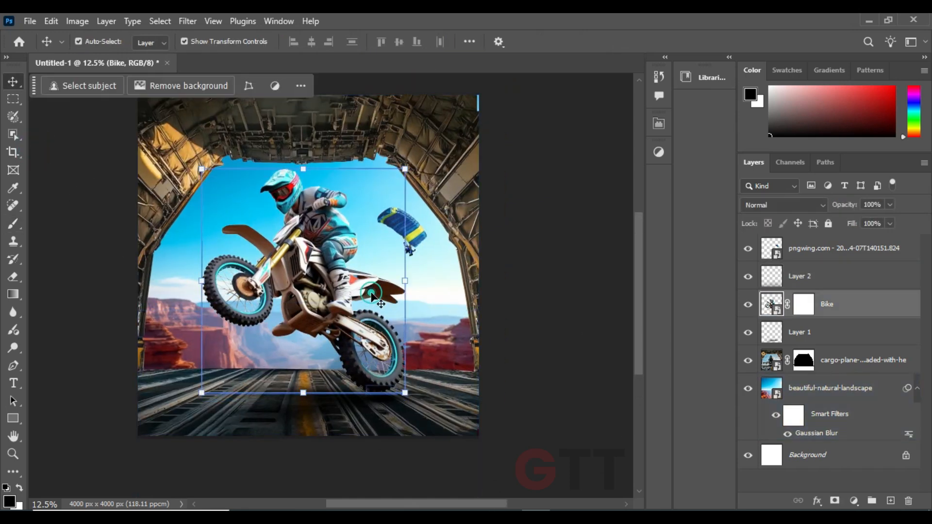
{"action": "left_click", "coordinate": [825, 332]}
{"action": "left_click_drag", "start_coordinate": [844, 206], "coordinate": [836, 208]}
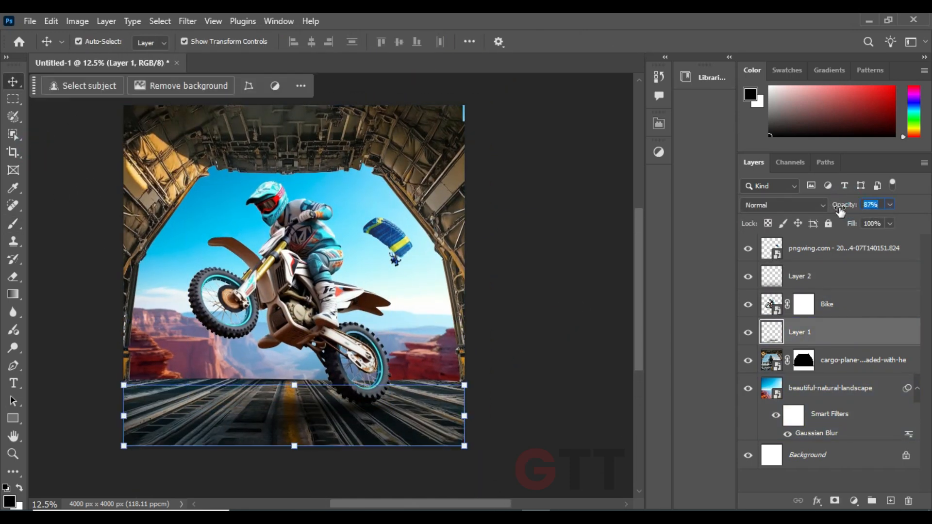
{"action": "left_click", "coordinate": [540, 310]}
Scale the bike and rider down to 98.18%, keeping the rear wheel on the floor shadow
{"action": "left_click", "coordinate": [313, 238]}
{"action": "left_click_drag", "start_coordinate": [289, 182], "coordinate": [289, 186]}
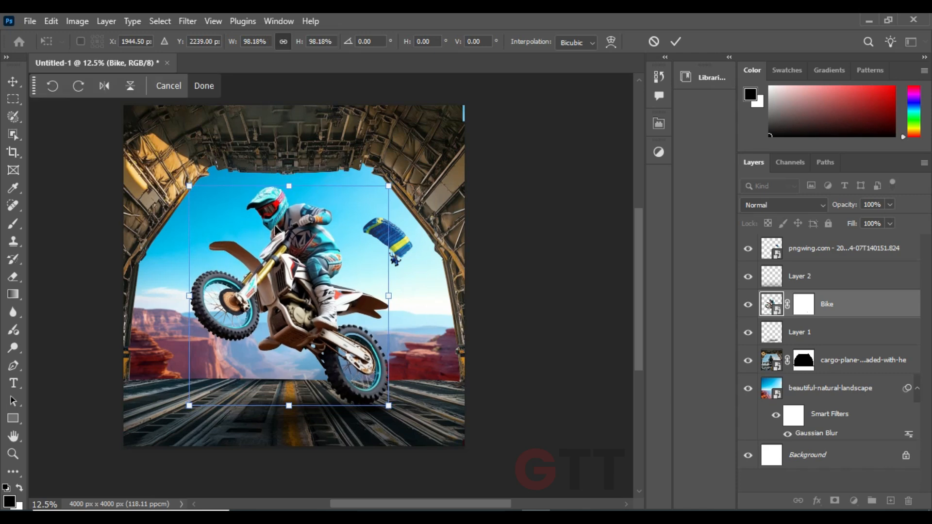
{"action": "left_click_drag", "start_coordinate": [276, 231], "coordinate": [275, 231]}
{"action": "left_click", "coordinate": [675, 41]}
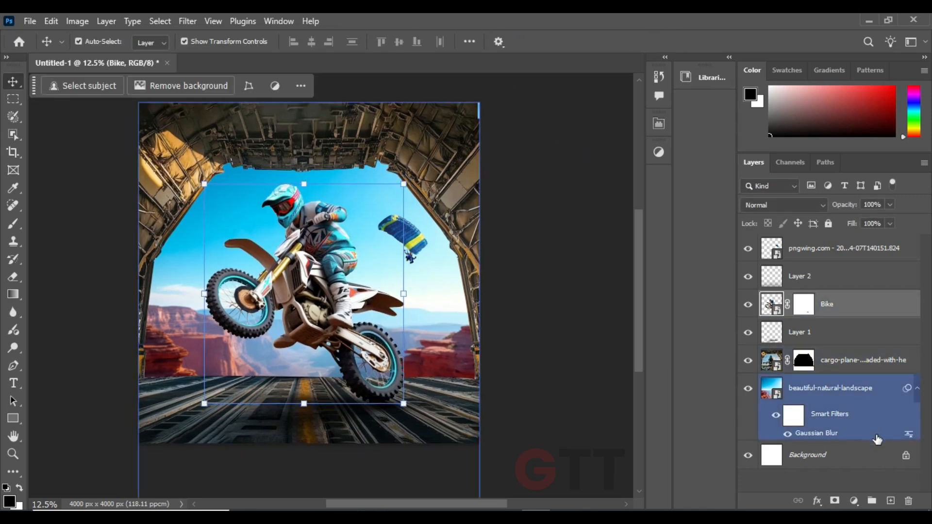
Add a Curves adjustment clipped to the Bike layer and pull the white point down to about half to darken it
{"action": "left_click", "coordinate": [854, 500]}
{"action": "left_click", "coordinate": [860, 332]}
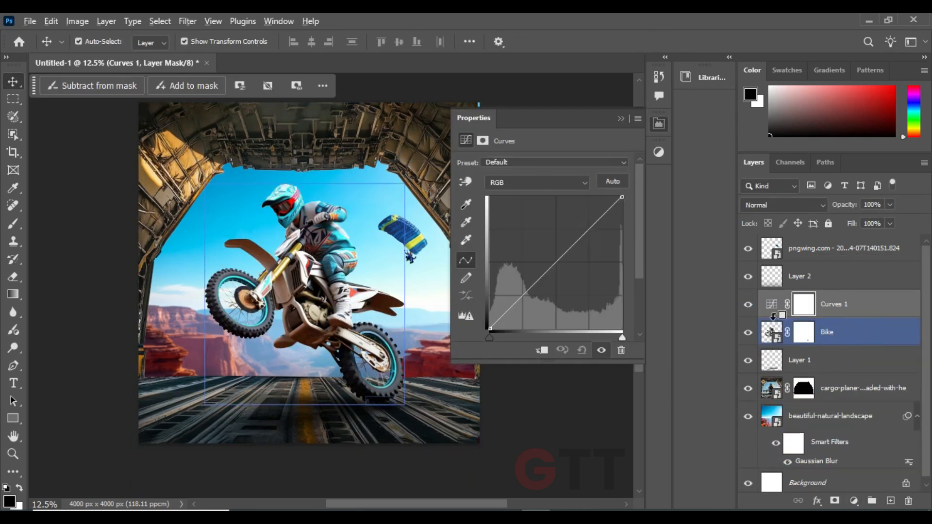
{"action": "key", "text": "ctrl+alt+g"}
{"action": "left_click_drag", "start_coordinate": [622, 197], "coordinate": [629, 261]}
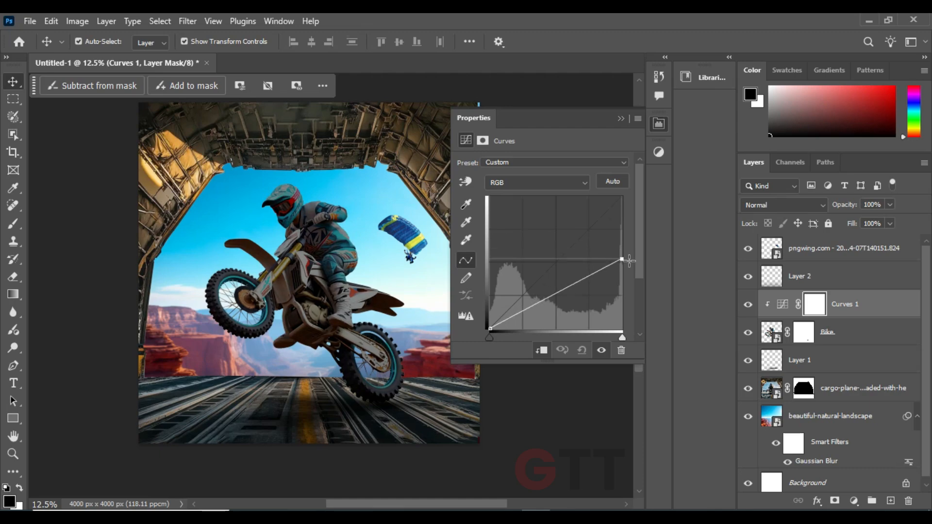
{"action": "left_click", "coordinate": [622, 119]}
Paint black on the Curves 1 mask along the helmet's top and the rider's shoulder with a 60 px soft brush
{"action": "key", "text": "b"}
{"action": "key", "text": "ctrl+plus"}
{"action": "key", "text": "ctrl+plus"}
{"action": "key", "text": "ctrl+plus"}
{"action": "left_click_drag", "start_coordinate": [346, 194], "coordinate": [315, 392]}
{"action": "key", "text": "bracketleft"}
{"action": "key", "text": "bracketleft"}
{"action": "key", "text": "bracketleft"}
{"action": "key", "text": "bracketleft"}
{"action": "key", "text": "bracketleft"}
{"action": "key", "text": "bracketleft"}
{"action": "key", "text": "bracketleft"}
{"action": "key", "text": "bracketleft"}
{"action": "key", "text": "bracketleft"}
{"action": "key", "text": "bracketleft"}
{"action": "key", "text": "bracketleft"}
{"action": "key", "text": "bracketleft"}
{"action": "key", "text": "bracketleft"}
{"action": "key", "text": "bracketleft"}
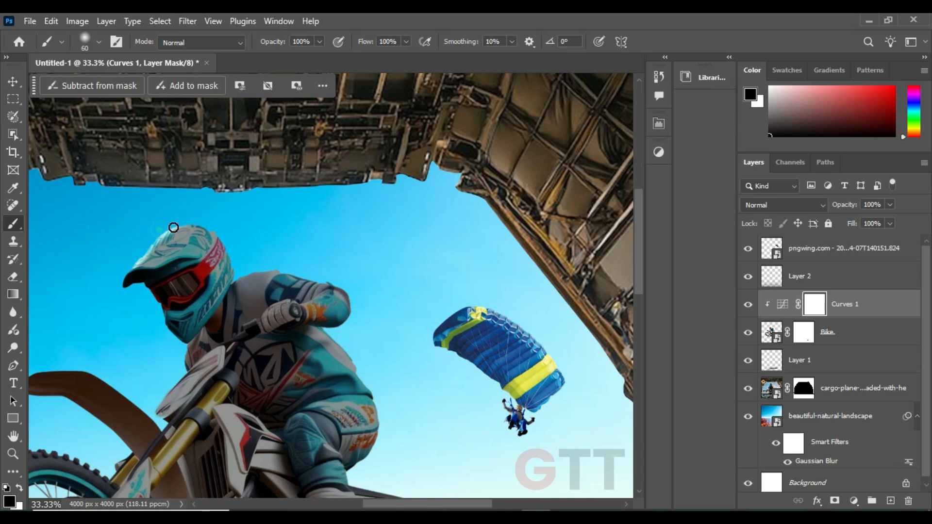
{"action": "left_click_drag", "start_coordinate": [233, 281], "coordinate": [291, 276]}
{"action": "left_click_drag", "start_coordinate": [292, 275], "coordinate": [237, 236]}
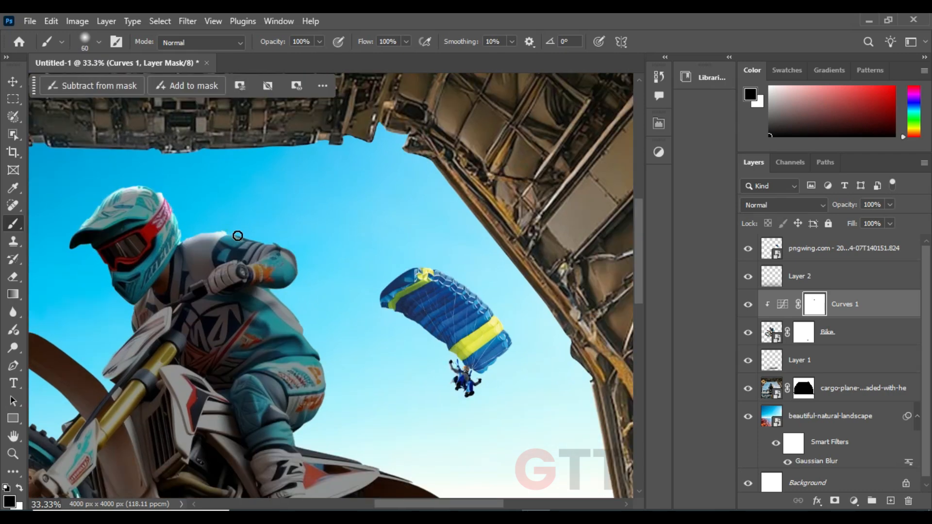
Mask out the Curves 1 darkening along the rider's back, leg, rear fender and rear wheel edge with the 60 px brush
{"action": "left_click_drag", "start_coordinate": [309, 331], "coordinate": [235, 226]}
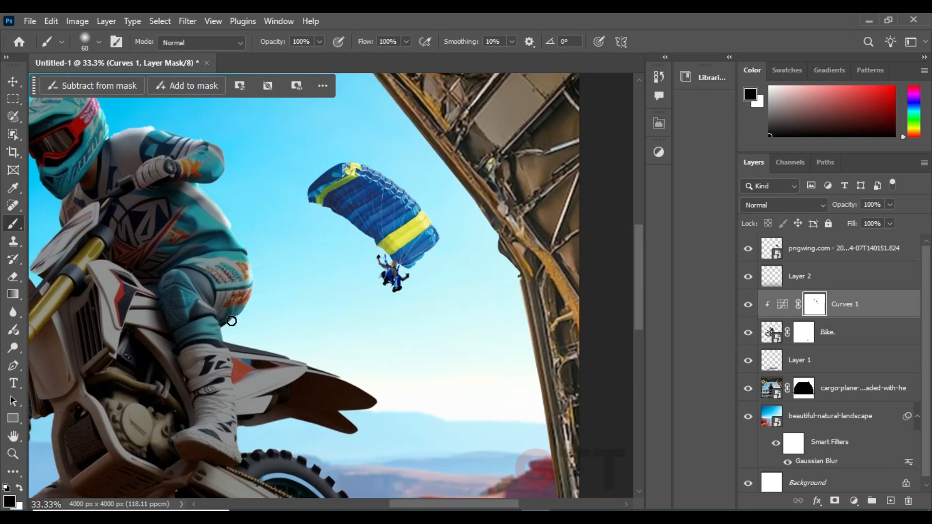
{"action": "left_click_drag", "start_coordinate": [231, 321], "coordinate": [223, 344]}
{"action": "left_click_drag", "start_coordinate": [379, 375], "coordinate": [325, 305]}
{"action": "left_click_drag", "start_coordinate": [182, 278], "coordinate": [291, 314]}
{"action": "left_click_drag", "start_coordinate": [318, 355], "coordinate": [382, 289]}
{"action": "mouse_move", "coordinate": [262, 292]}
{"action": "left_mouse_down"}
{"action": "mouse_move", "coordinate": [291, 286]}
{"action": "mouse_move", "coordinate": [246, 254]}
{"action": "left_mouse_up"}
{"action": "left_click_drag", "start_coordinate": [379, 354], "coordinate": [385, 313]}
{"action": "left_click_drag", "start_coordinate": [384, 358], "coordinate": [374, 382]}
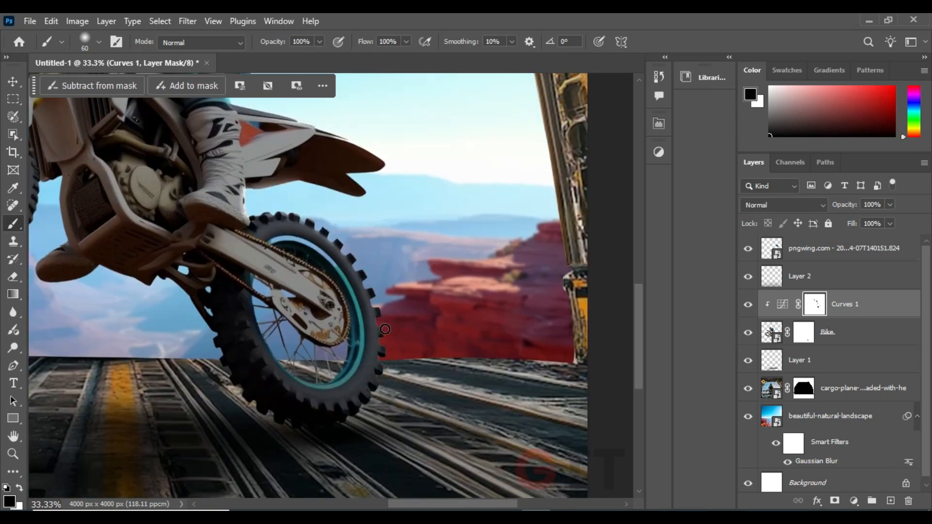
Mask out the Curves 1 darkening along the front wheel, front fender and the rider's front edge with a 100 px brush
{"action": "left_click_drag", "start_coordinate": [194, 214], "coordinate": [402, 373]}
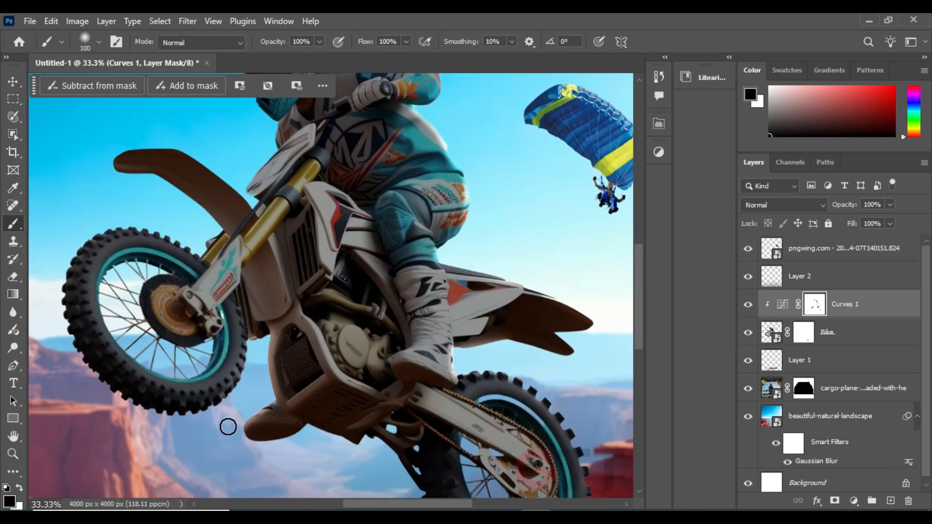
{"action": "left_click_drag", "start_coordinate": [168, 228], "coordinate": [141, 370]}
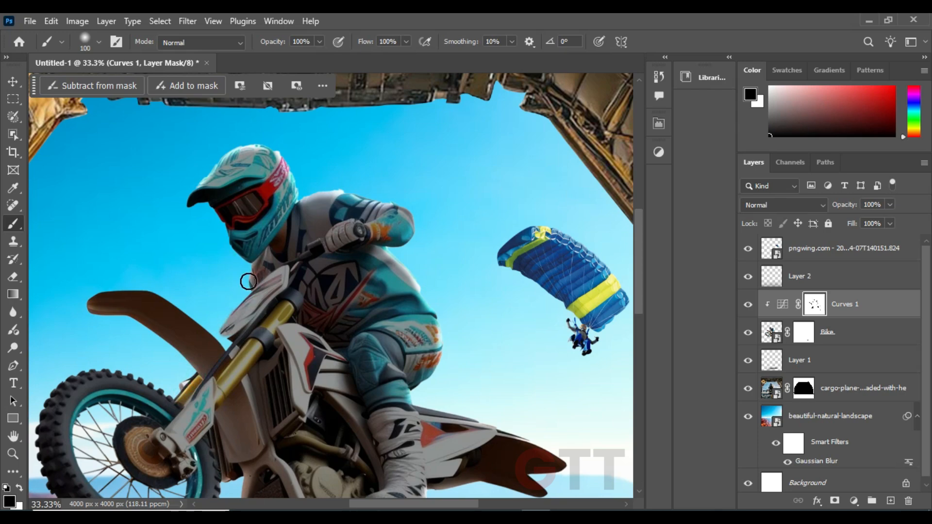
{"action": "scroll", "coordinate": [204, 199], "scroll_direction": "up", "scroll_amount": 2}
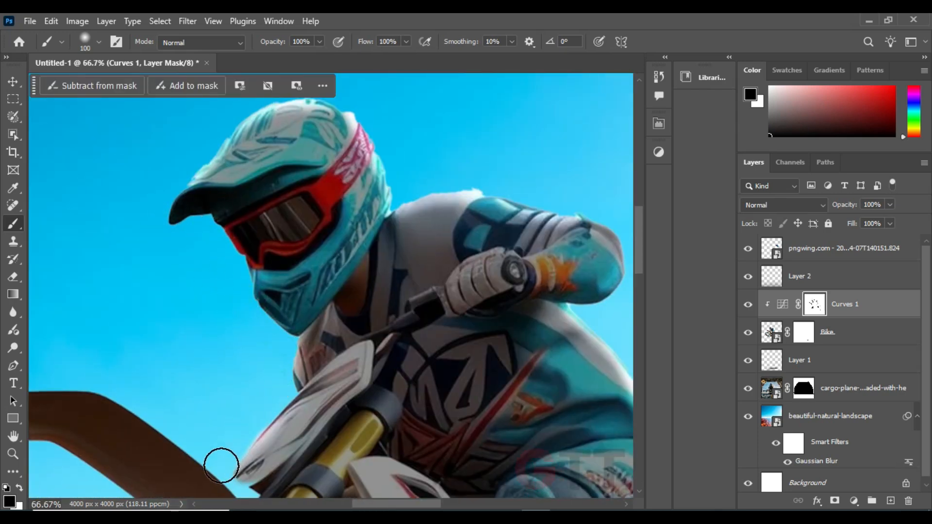
{"action": "left_click_drag", "start_coordinate": [221, 465], "coordinate": [299, 357]}
{"action": "left_click_drag", "start_coordinate": [360, 344], "coordinate": [173, 316]}
{"action": "left_click_drag", "start_coordinate": [437, 334], "coordinate": [177, 196]}
{"action": "left_click_drag", "start_coordinate": [213, 289], "coordinate": [213, 305]}
{"action": "left_click_drag", "start_coordinate": [228, 456], "coordinate": [311, 168]}
{"action": "left_click_drag", "start_coordinate": [519, 488], "coordinate": [335, 364]}
Soften the Curves 1 darkening across the rider and bike body using a large soft black brush at 29% opacity
{"action": "key", "text": "ctrl+minus"}
{"action": "key", "text": "ctrl+minus"}
{"action": "key", "text": "ctrl+minus"}
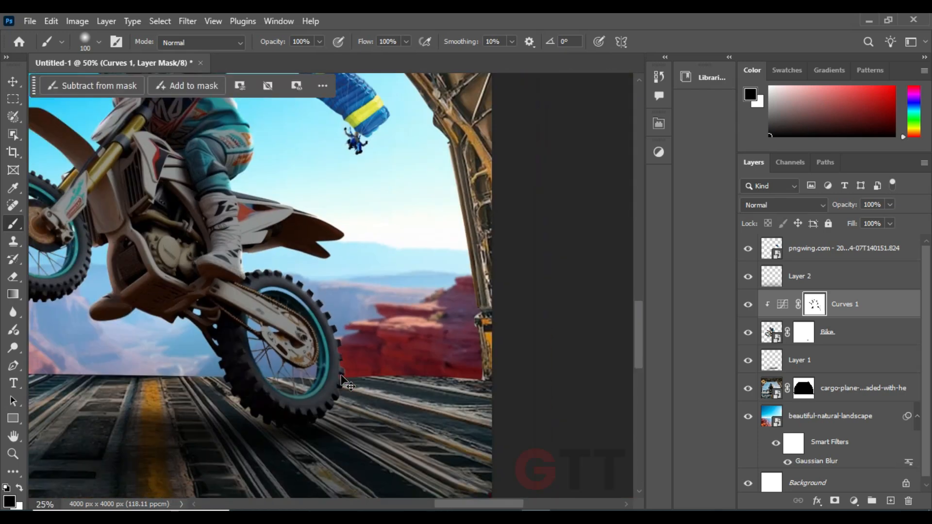
{"action": "key", "text": "ctrl+minus"}
{"action": "left_click_drag", "start_coordinate": [237, 50], "coordinate": [225, 50]}
{"action": "mouse_move", "coordinate": [261, 170]}
{"action": "left_mouse_down"}
{"action": "mouse_move", "coordinate": [231, 214]}
{"action": "mouse_move", "coordinate": [286, 273]}
{"action": "left_mouse_up"}
{"action": "mouse_move", "coordinate": [293, 311]}
{"action": "left_mouse_down"}
{"action": "mouse_move", "coordinate": [283, 218]}
{"action": "mouse_move", "coordinate": [349, 291]}
{"action": "left_mouse_up"}
{"action": "left_click_drag", "start_coordinate": [291, 238], "coordinate": [355, 266]}
{"action": "left_click_drag", "start_coordinate": [111, 246], "coordinate": [145, 311]}
Brighten the lower frame and rear wheel edges on the Curves 1 mask with a 150 px brush at 29% opacity
{"action": "scroll", "coordinate": [163, 389], "scroll_direction": "up", "scroll_amount": 3}
{"action": "key", "text": "bracketleft"}
{"action": "key", "text": "bracketleft"}
{"action": "key", "text": "bracketleft"}
{"action": "key", "text": "bracketleft"}
{"action": "key", "text": "bracketleft"}
{"action": "key", "text": "bracketleft"}
{"action": "key", "text": "bracketleft"}
{"action": "key", "text": "bracketleft"}
{"action": "key", "text": "bracketleft"}
{"action": "key", "text": "bracketleft"}
{"action": "key", "text": "bracketleft"}
{"action": "key", "text": "bracketleft"}
{"action": "key", "text": "bracketleft"}
{"action": "key", "text": "bracketleft"}
{"action": "key", "text": "bracketleft"}
{"action": "key", "text": "bracketleft"}
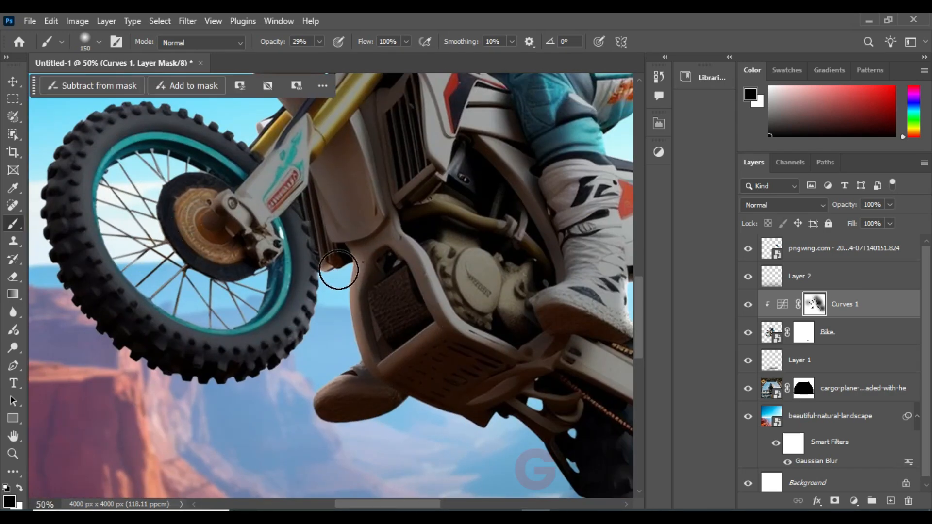
{"action": "left_click_drag", "start_coordinate": [428, 421], "coordinate": [308, 372]}
{"action": "left_click_drag", "start_coordinate": [424, 444], "coordinate": [308, 275]}
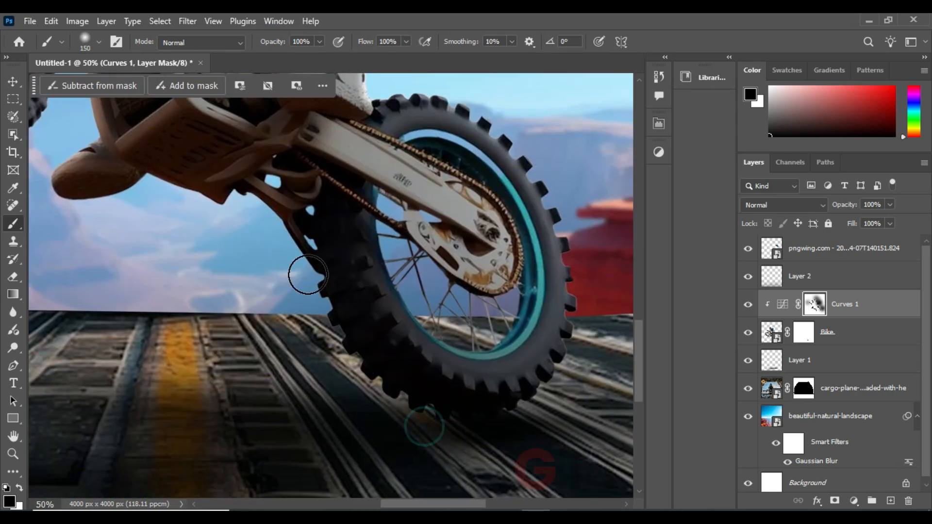
{"action": "scroll", "coordinate": [424, 427], "scroll_direction": "down", "scroll_amount": 4}
{"action": "left_click_drag", "start_coordinate": [303, 350], "coordinate": [304, 393]}
Add a Solid Color fill layer in ffd193 clipped to the Bike layer, beneath Curves 1
{"action": "left_click", "coordinate": [13, 82]}
{"action": "left_click", "coordinate": [849, 332]}
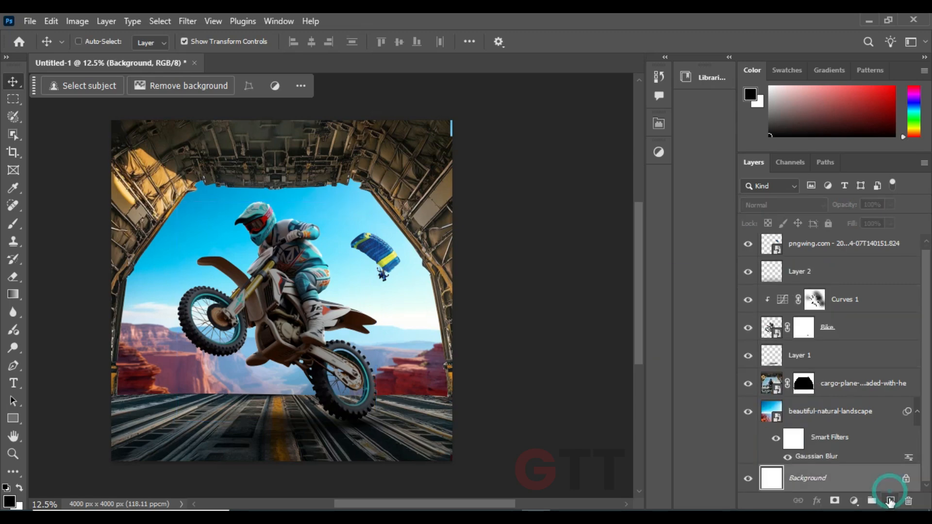
{"action": "left_click", "coordinate": [834, 501]}
{"action": "left_click", "coordinate": [845, 263]}
{"action": "left_click", "coordinate": [360, 103]}
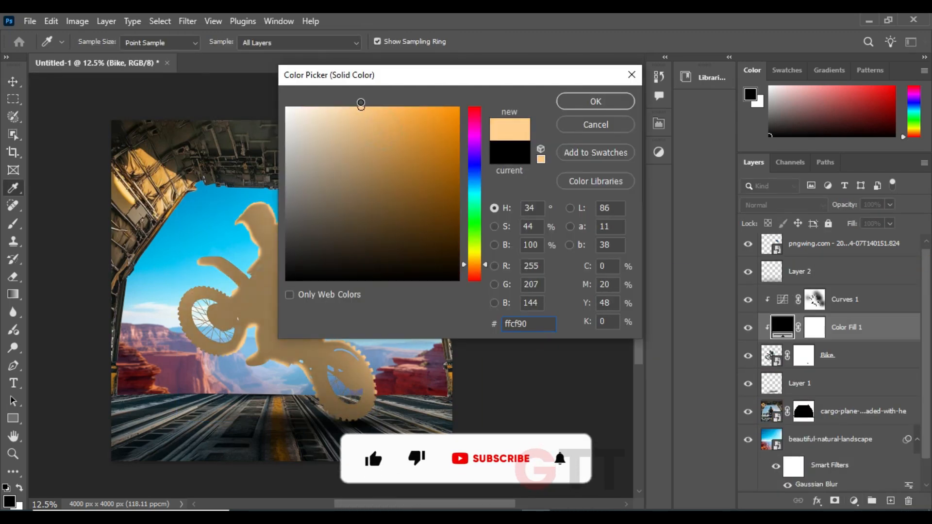
{"action": "left_click", "coordinate": [600, 104]}
Invert the Color Fill 1 mask and paint white along the helmet, shoulder and back edges for a warm rim light
{"action": "left_click", "coordinate": [807, 327]}
{"action": "key", "text": "ctrl+i"}
{"action": "left_click", "coordinate": [13, 224]}
{"action": "scroll", "coordinate": [331, 301], "scroll_direction": "up", "scroll_amount": 4}
{"action": "left_click_drag", "start_coordinate": [219, 121], "coordinate": [310, 437]}
{"action": "key", "text": "x"}
{"action": "left_click_drag", "start_coordinate": [146, 293], "coordinate": [108, 330]}
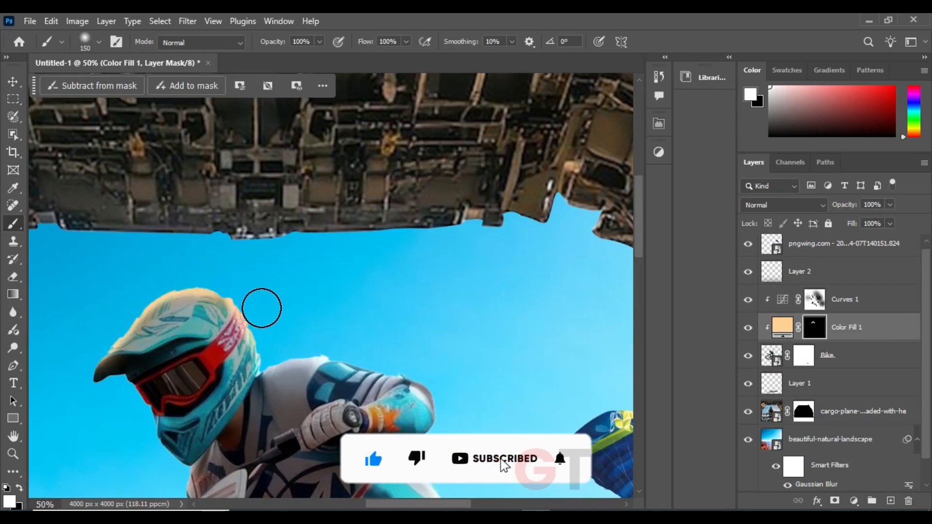
{"action": "left_click_drag", "start_coordinate": [275, 347], "coordinate": [96, 254]}
{"action": "mouse_move", "coordinate": [96, 263]}
{"action": "left_mouse_down"}
{"action": "mouse_move", "coordinate": [204, 271]}
{"action": "mouse_move", "coordinate": [275, 322]}
{"action": "left_mouse_up"}
{"action": "left_click_drag", "start_coordinate": [332, 352], "coordinate": [231, 314]}
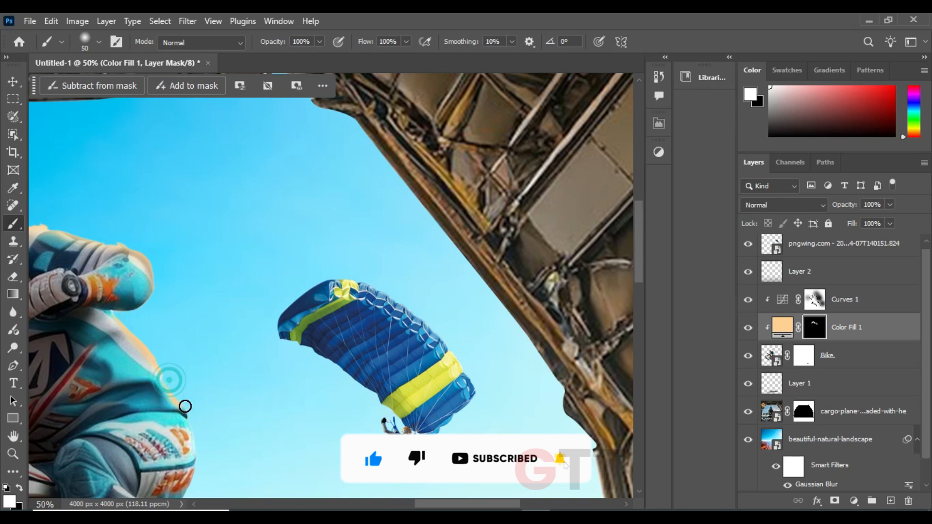
Paint the warm rim light along the rider's leg, rear fender and rear tyre knobs with a 50 px white brush
{"action": "scroll", "coordinate": [185, 406], "scroll_direction": "down", "scroll_amount": 3}
{"action": "scroll", "coordinate": [156, 369], "scroll_direction": "down", "scroll_amount": 6}
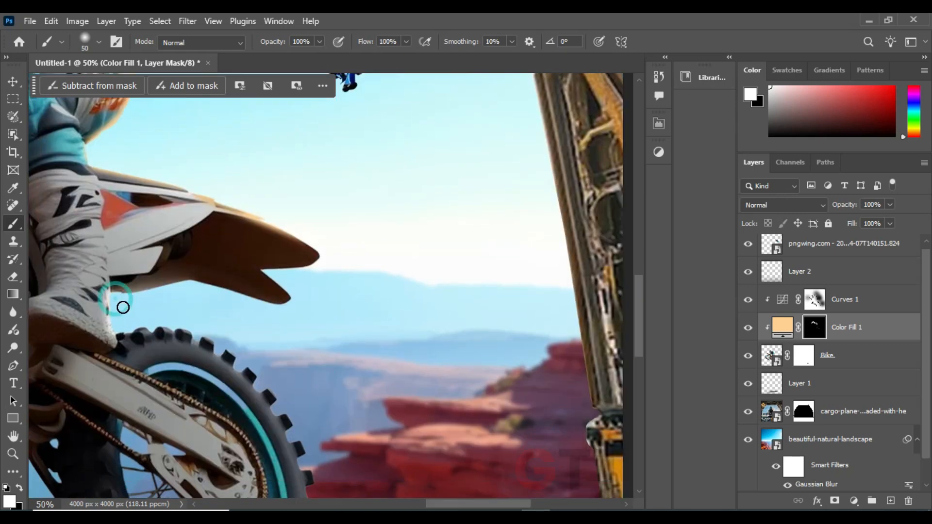
{"action": "scroll", "coordinate": [226, 341], "scroll_direction": "down", "scroll_amount": 3}
{"action": "left_click", "coordinate": [254, 262]}
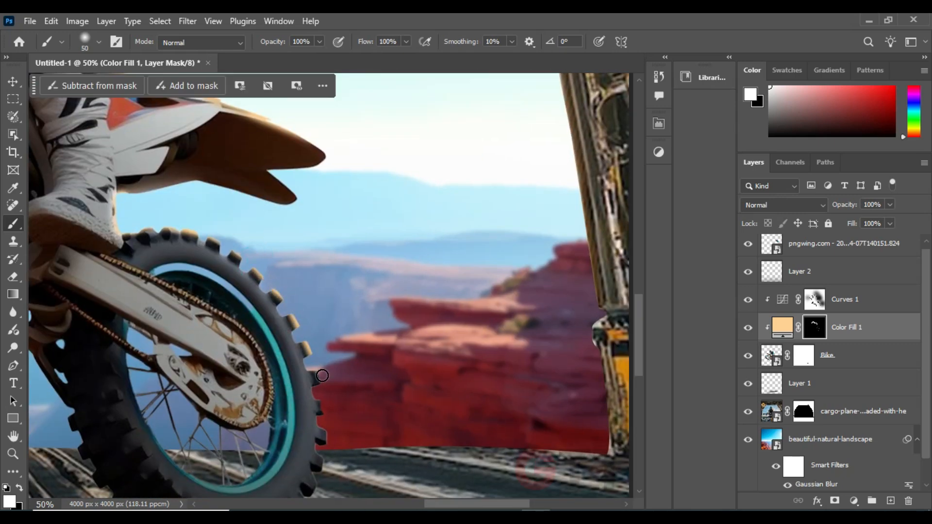
{"action": "scroll", "coordinate": [343, 345], "scroll_direction": "down", "scroll_amount": 3}
Paint the rim light along the helmet's front, number plate, front fender and front tyre with a 50 to 80 px brush
{"action": "scroll", "coordinate": [329, 406], "scroll_direction": "up", "scroll_amount": 15}
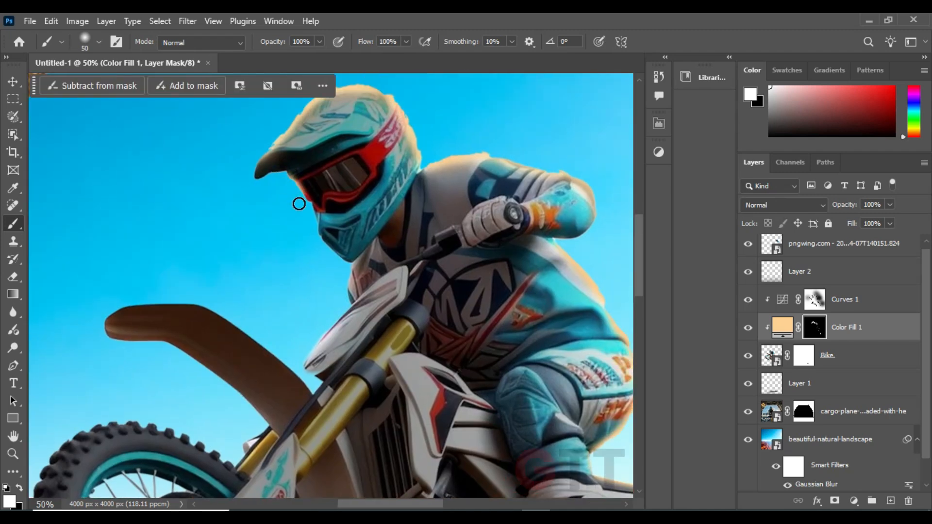
{"action": "key", "text": "ctrl+z"}
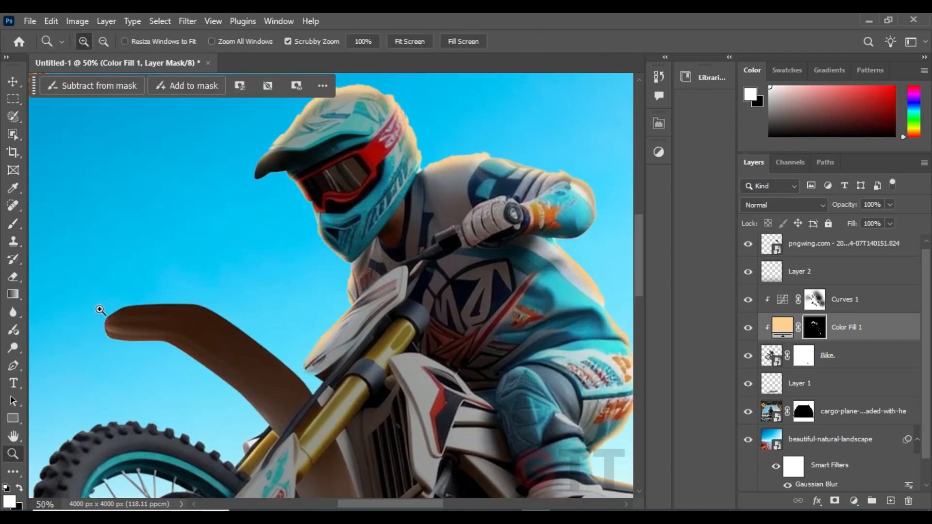
{"action": "left_click_drag", "start_coordinate": [101, 312], "coordinate": [116, 345]}
{"action": "scroll", "coordinate": [313, 347], "scroll_direction": "down", "scroll_amount": 3}
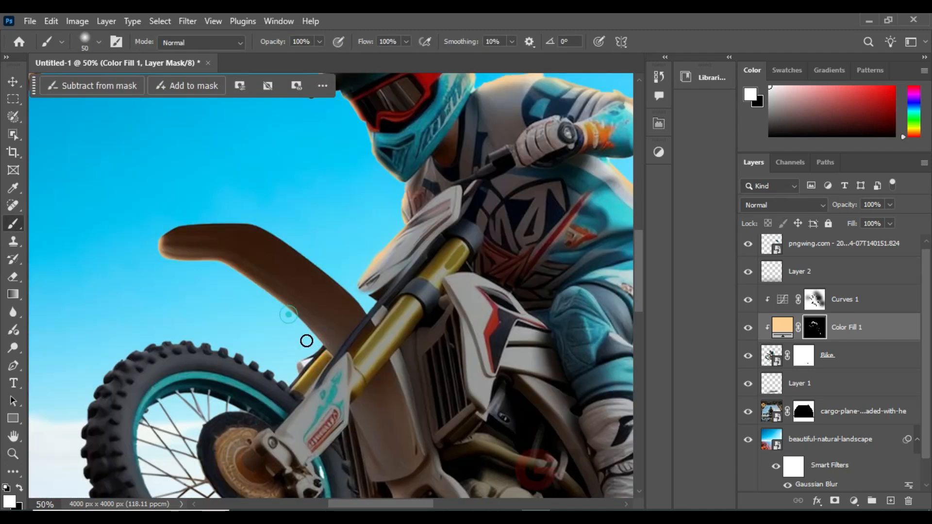
{"action": "scroll", "coordinate": [165, 336], "scroll_direction": "down", "scroll_amount": 5}
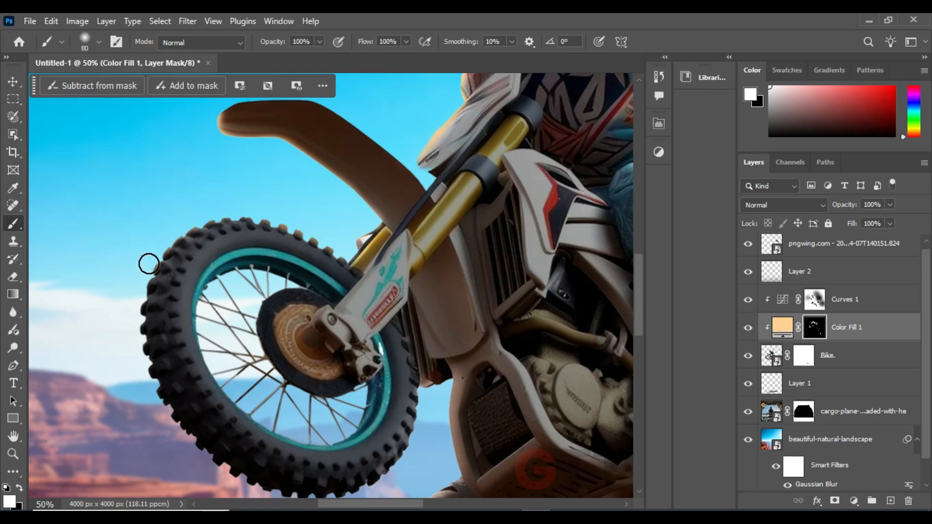
{"action": "scroll", "coordinate": [128, 307], "scroll_direction": "down", "scroll_amount": 5}
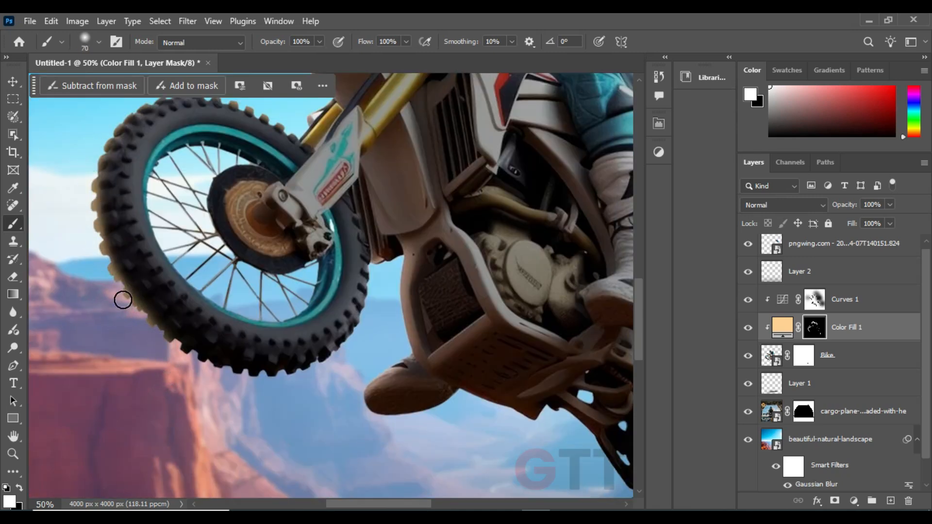
Extend the rim light along the lower frame, underside and inner edge of the rear wheel with a 70 px brush
{"action": "scroll", "coordinate": [350, 349], "scroll_direction": "right", "scroll_amount": 3}
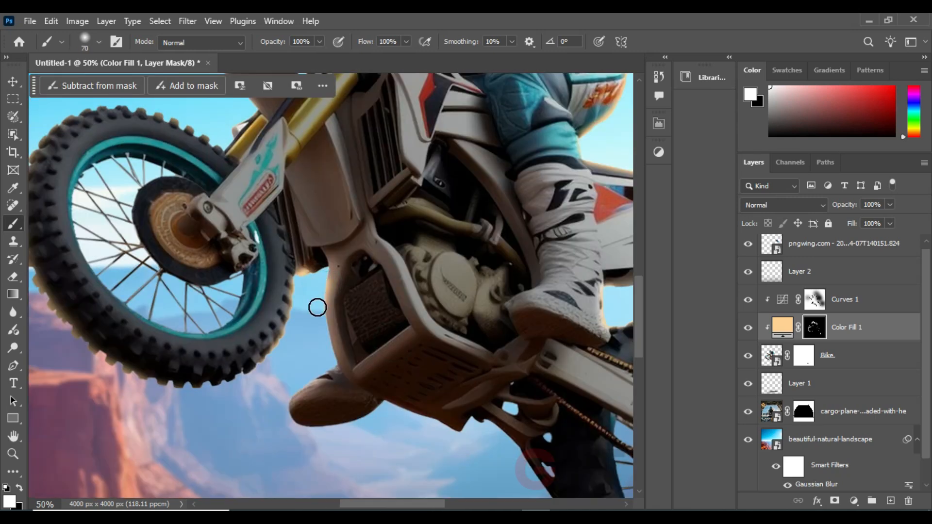
{"action": "scroll", "coordinate": [273, 412], "scroll_direction": "down", "scroll_amount": 5}
{"action": "scroll", "coordinate": [241, 301], "scroll_direction": "right", "scroll_amount": 8}
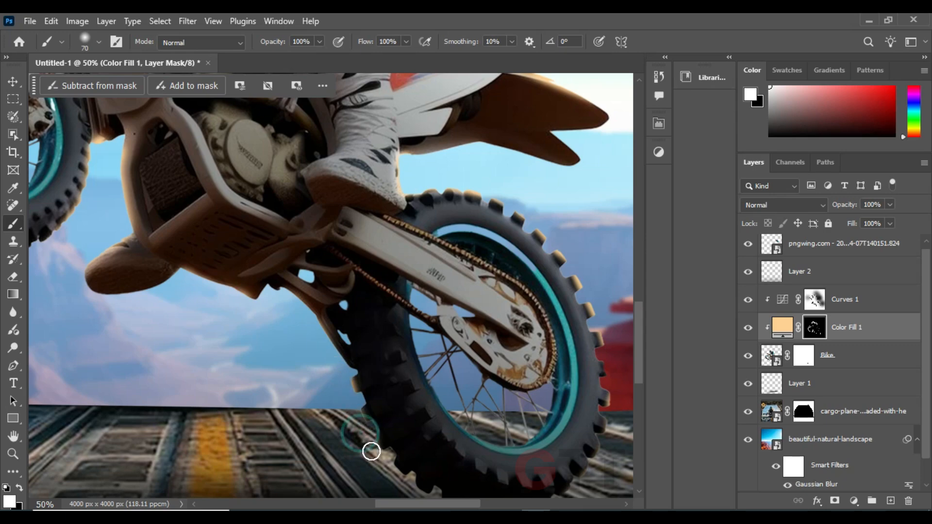
{"action": "left_click_drag", "start_coordinate": [501, 264], "coordinate": [353, 389]}
{"action": "scroll", "coordinate": [353, 388], "scroll_direction": "down", "scroll_amount": 3}
Convert Color Fill 1 to a smart object and apply a Gaussian Blur with a 98.5 px radius
{"action": "key", "text": "v"}
{"action": "left_click", "coordinate": [188, 22]}
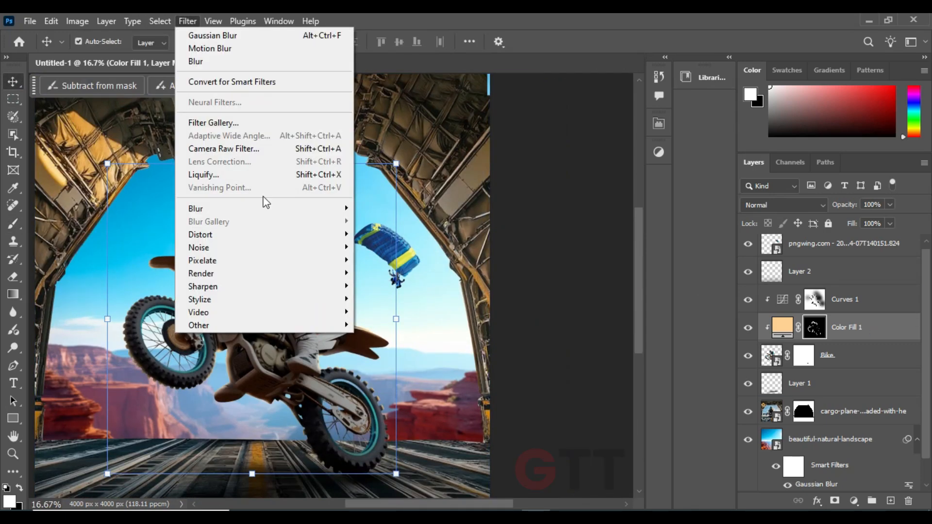
{"action": "left_click", "coordinate": [212, 35]}
{"action": "left_click", "coordinate": [707, 129]}
{"action": "left_click", "coordinate": [188, 22]}
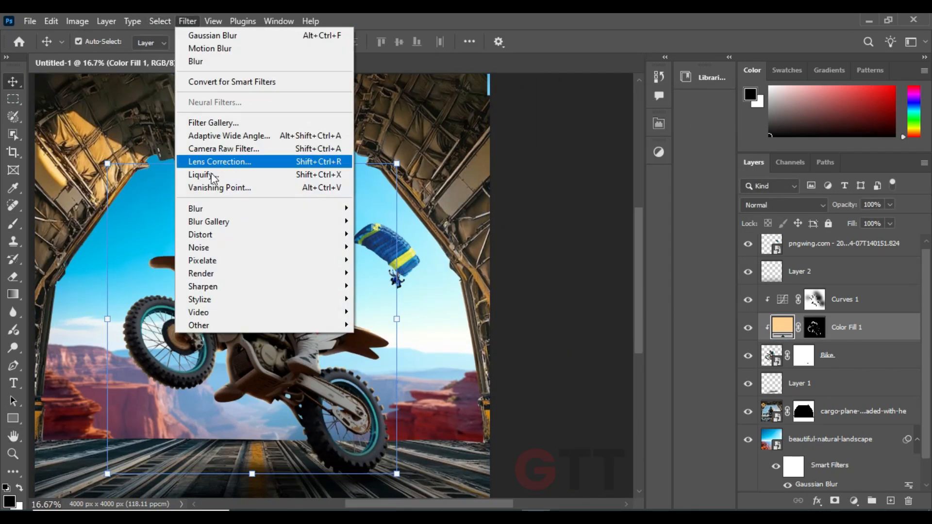
{"action": "left_click", "coordinate": [213, 36]}
{"action": "left_click_drag", "start_coordinate": [606, 308], "coordinate": [618, 314]}
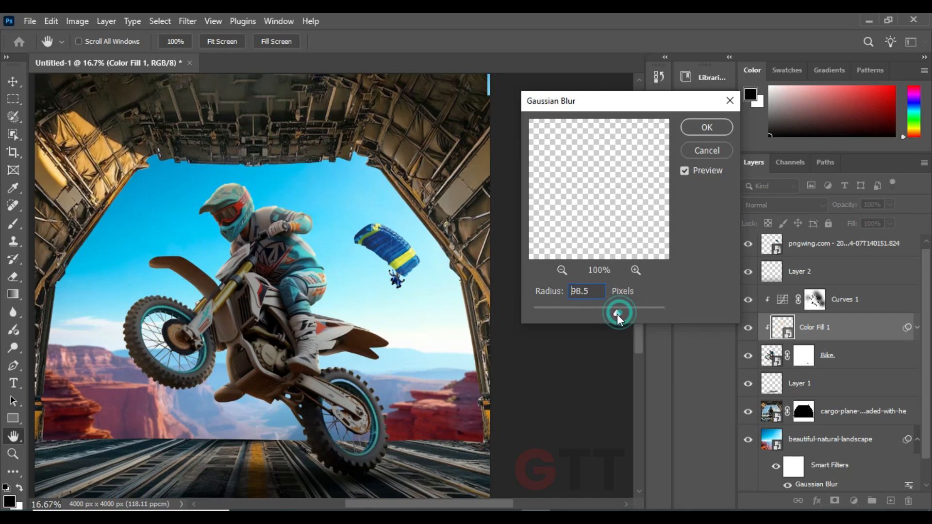
{"action": "left_click", "coordinate": [784, 205]}
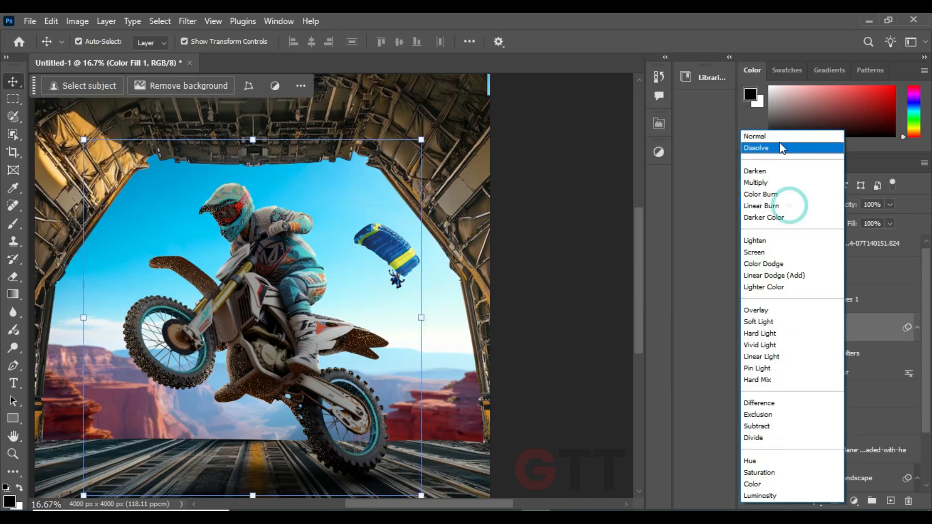
{"action": "key", "text": "Escape"}
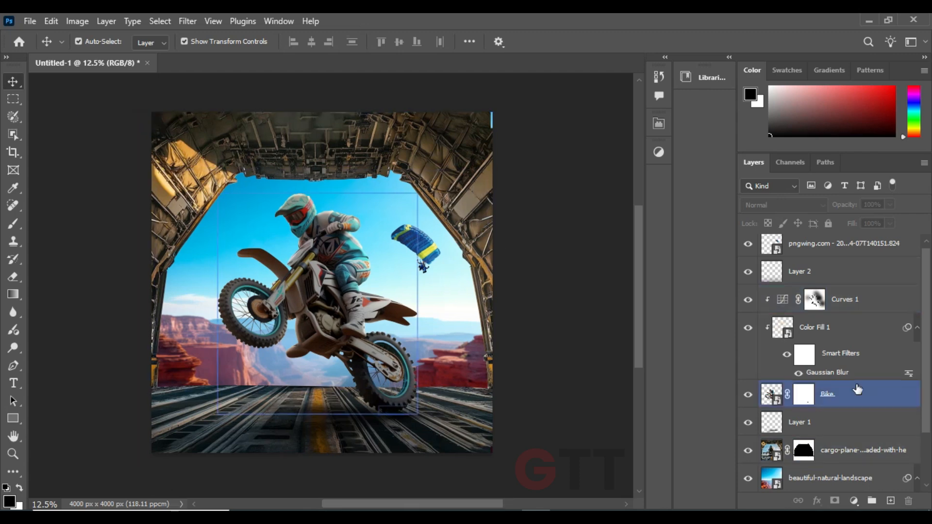
Compare the bike with and without Curves 1, and move Layer 2 below Layer 1 in the layer stack
{"action": "left_click", "coordinate": [855, 300]}
{"action": "left_click", "coordinate": [748, 300]}
{"action": "left_click", "coordinate": [748, 300]}
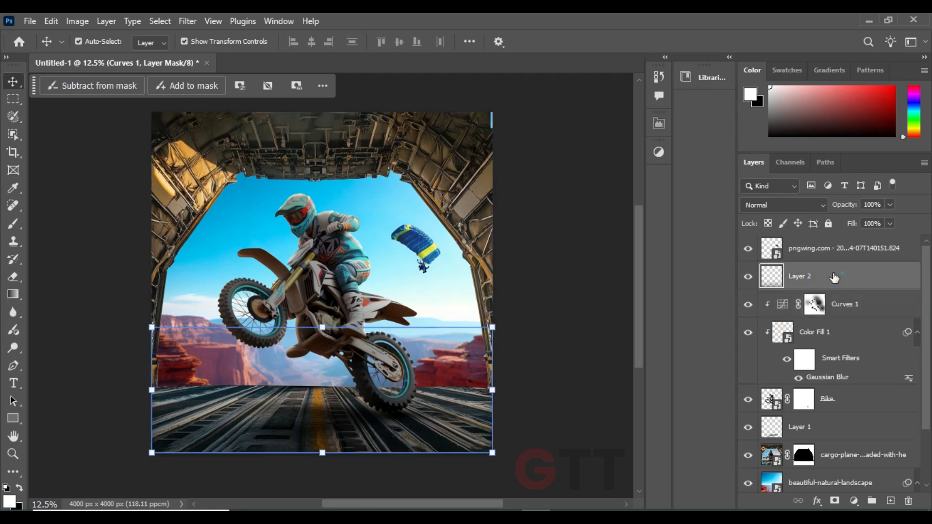
{"action": "left_click_drag", "start_coordinate": [832, 275], "coordinate": [851, 435]}
Select Layer 1, Bike, Color Fill 1 and Curves 1 together and shift the bike slightly up and left
{"action": "left_click", "coordinate": [844, 382]}
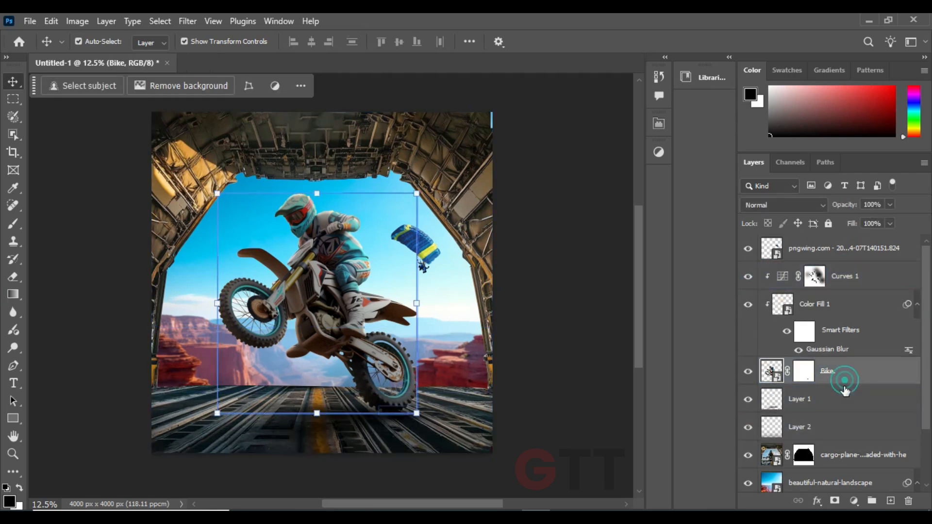
{"action": "left_click", "coordinate": [846, 394]}
{"action": "left_click", "coordinate": [875, 284], "text": "shift"}
{"action": "mouse_move", "coordinate": [339, 230]}
{"action": "left_mouse_down"}
{"action": "mouse_move", "coordinate": [360, 224]}
{"action": "mouse_move", "coordinate": [333, 220]}
{"action": "left_mouse_up"}
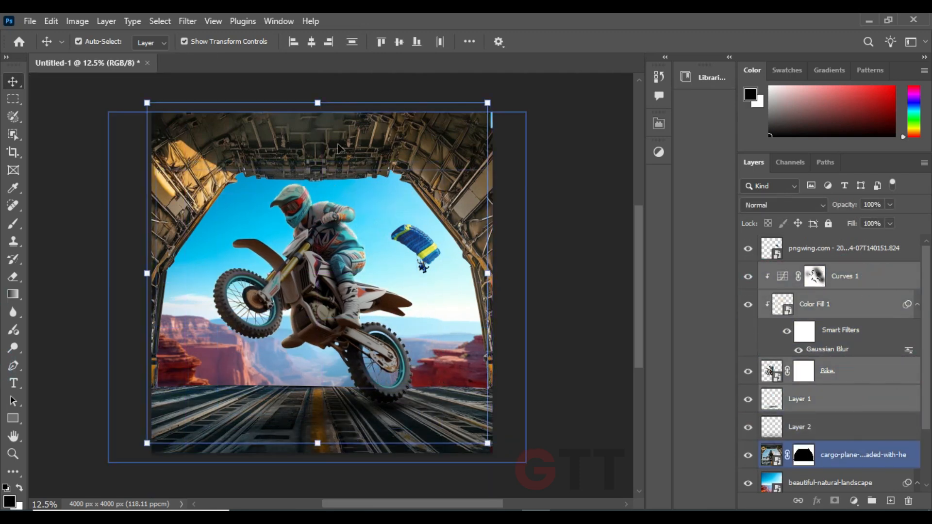
Scale the selected bike layers to 93.30% and reposition them to the right, with the rear wheel on the floor
{"action": "left_click", "coordinate": [317, 101]}
{"action": "left_click", "coordinate": [437, 222]}
{"action": "left_click", "coordinate": [351, 160]}
{"action": "left_click_drag", "start_coordinate": [317, 165], "coordinate": [317, 132]}
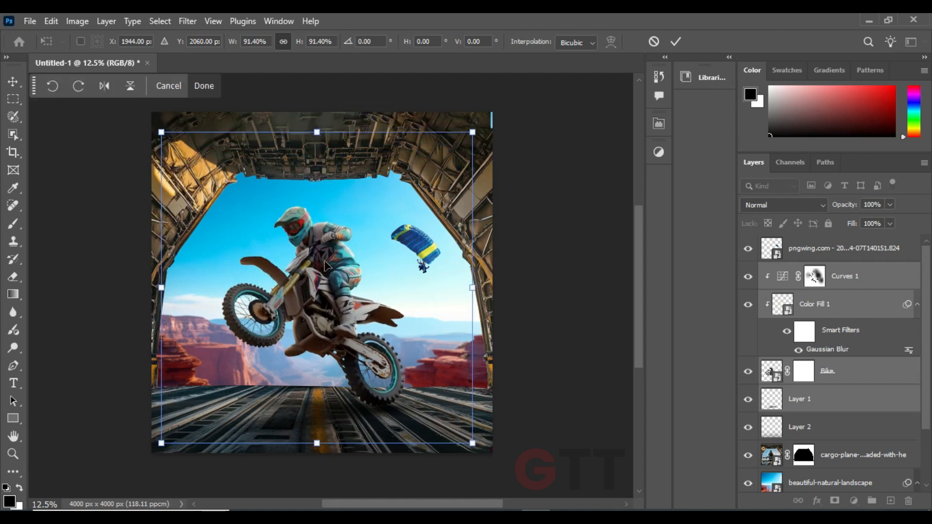
{"action": "left_click_drag", "start_coordinate": [309, 247], "coordinate": [328, 246]}
{"action": "left_click_drag", "start_coordinate": [181, 133], "coordinate": [174, 126]}
{"action": "left_click_drag", "start_coordinate": [312, 242], "coordinate": [322, 243]}
{"action": "left_click_drag", "start_coordinate": [346, 265], "coordinate": [336, 275]}
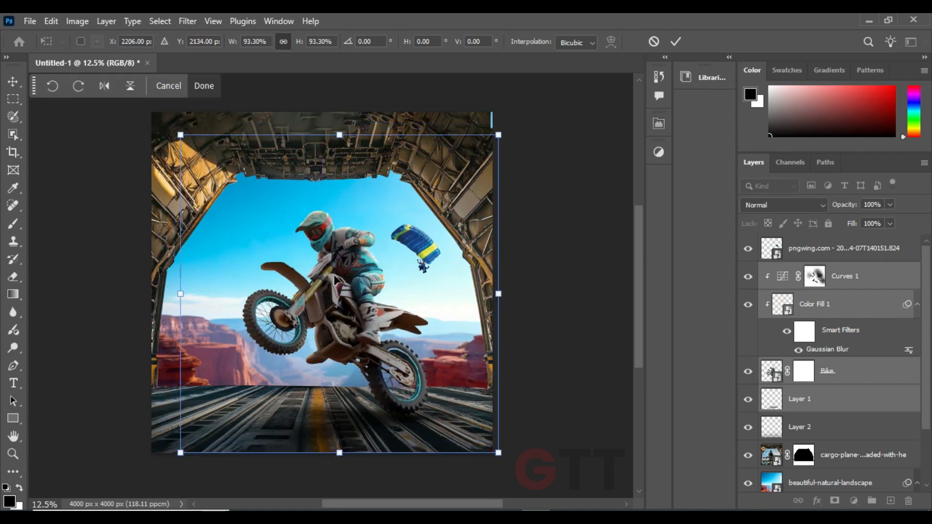
{"action": "key", "text": "Return"}
Compare the bike's lighting with and without the Curves 1 and Color Fill 1 layers
{"action": "left_click", "coordinate": [543, 331]}
{"action": "left_click", "coordinate": [815, 277]}
{"action": "left_click_drag", "start_coordinate": [512, 383], "coordinate": [509, 359]}
{"action": "left_click", "coordinate": [752, 276]}
{"action": "left_click", "coordinate": [807, 249]}
{"action": "left_click", "coordinate": [750, 306]}
{"action": "left_click", "coordinate": [750, 307]}
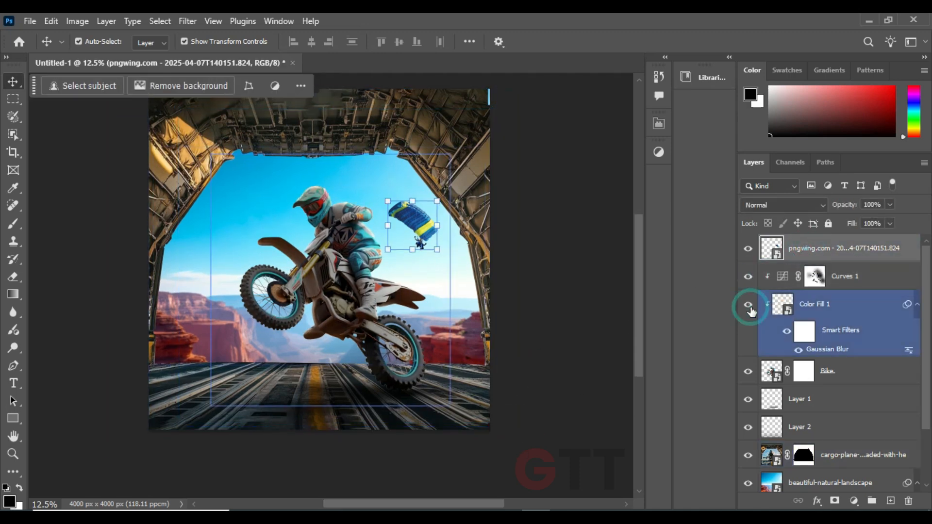
Set Color Fill 1 to 78% opacity and paint black on its filter mask over the wheels with a 300 px brush
{"action": "key", "text": "b"}
{"action": "left_click", "coordinate": [804, 330]}
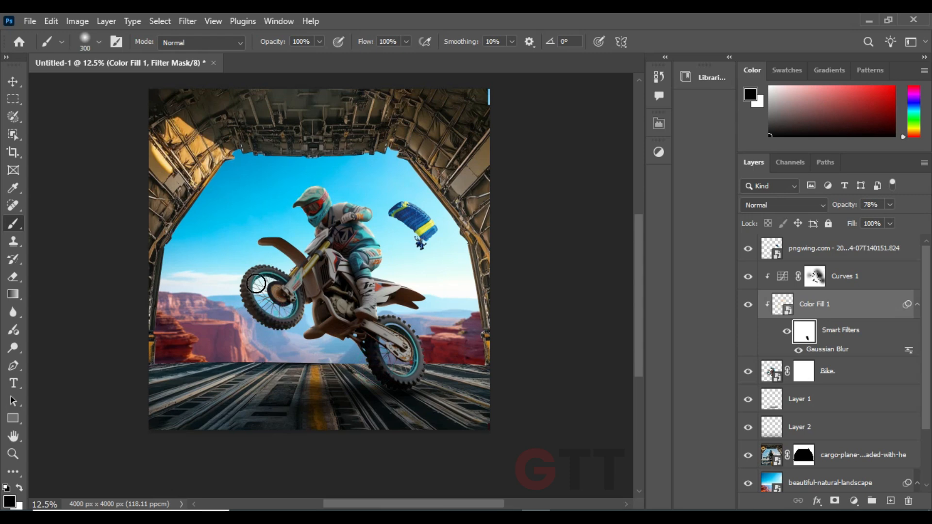
{"action": "key", "text": "v"}
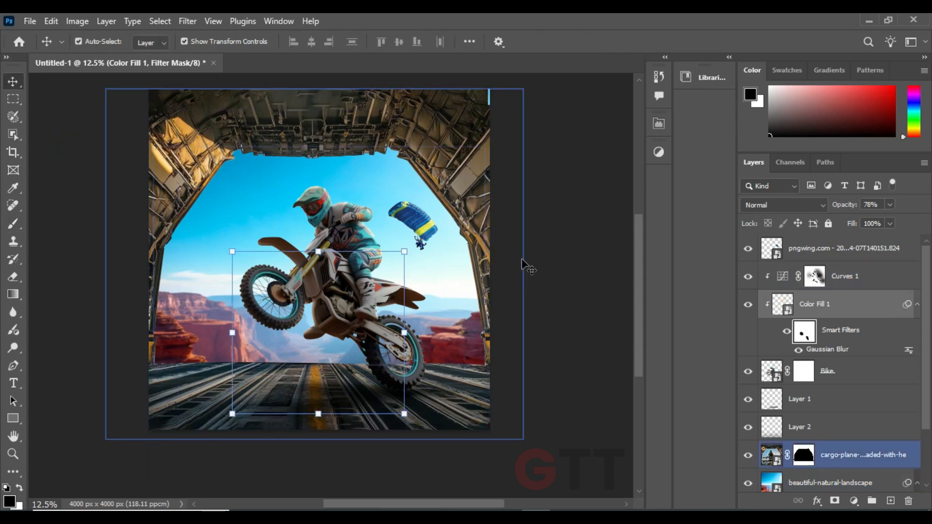
Scale the parachutist to 20.67% and move it up and left, just right of the rider's helmet
{"action": "left_click_drag", "start_coordinate": [569, 246], "coordinate": [563, 254]}
{"action": "left_click", "coordinate": [847, 450]}
{"action": "scroll", "coordinate": [847, 449], "scroll_direction": "down", "scroll_amount": 3}
{"action": "left_click", "coordinate": [846, 443]}
{"action": "left_click", "coordinate": [413, 228]}
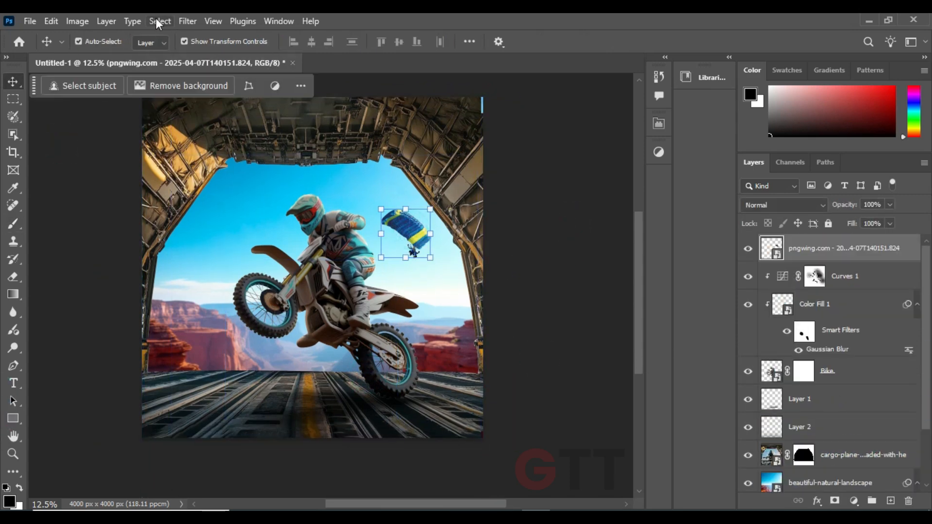
{"action": "key", "text": "ctrl+t"}
{"action": "left_click_drag", "start_coordinate": [398, 206], "coordinate": [389, 206]}
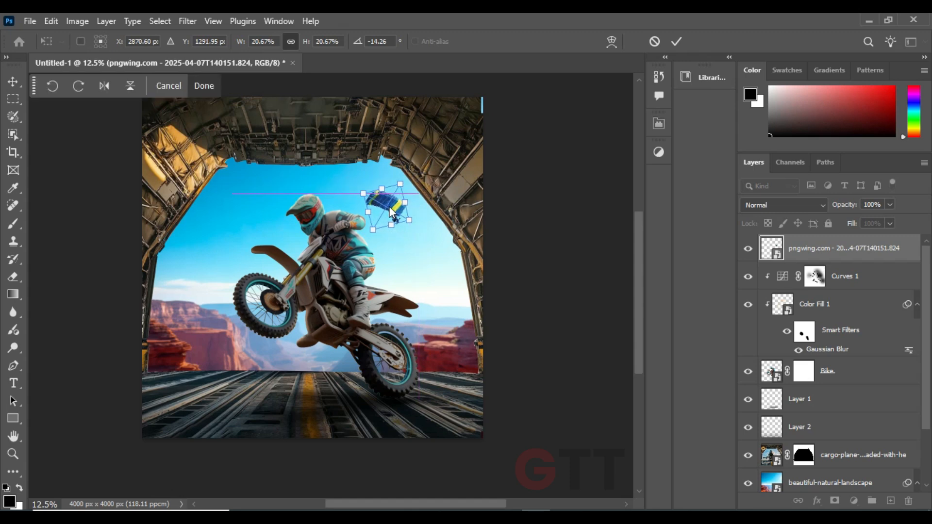
{"action": "key", "text": "Return"}
Apply a Motion Blur to the parachutist with an angle of -71° and a distance of 15 pixels
{"action": "left_click", "coordinate": [187, 21]}
{"action": "mouse_move", "coordinate": [263, 214]}
{"action": "left_click", "coordinate": [388, 285]}
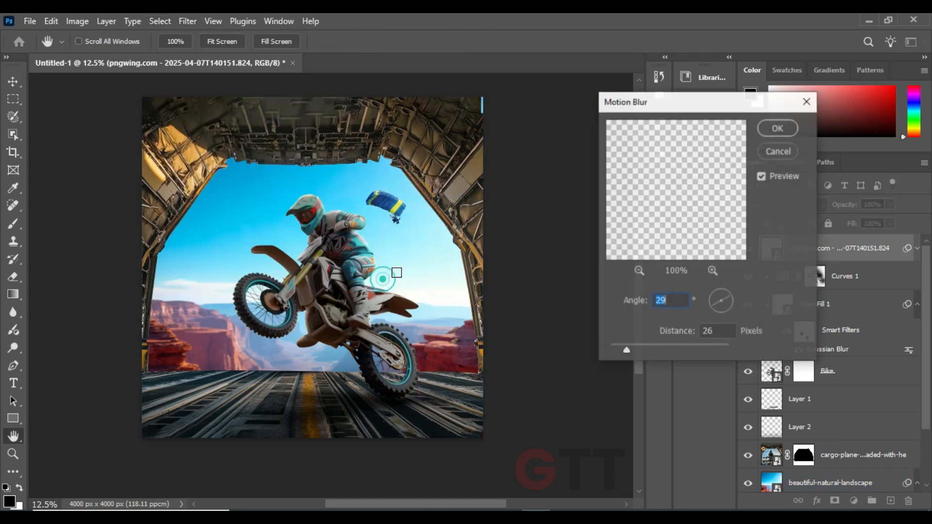
{"action": "left_click_drag", "start_coordinate": [723, 306], "coordinate": [724, 311]}
{"action": "left_click_drag", "start_coordinate": [627, 353], "coordinate": [619, 352]}
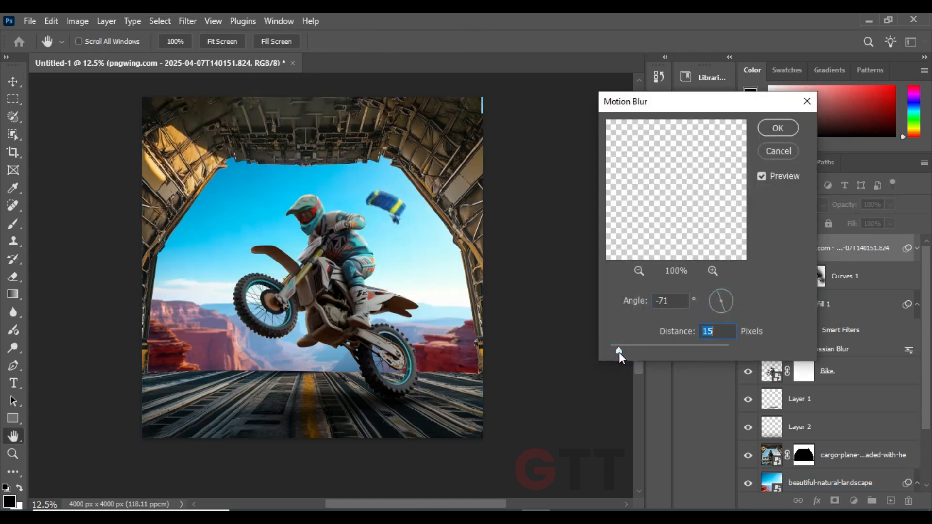
{"action": "left_click", "coordinate": [777, 128]}
Enlarge the blurred parachutist to 26.93%, tilt it and nudge it slightly left in the sky
{"action": "key", "text": "ctrl+t"}
{"action": "key", "text": "Return"}
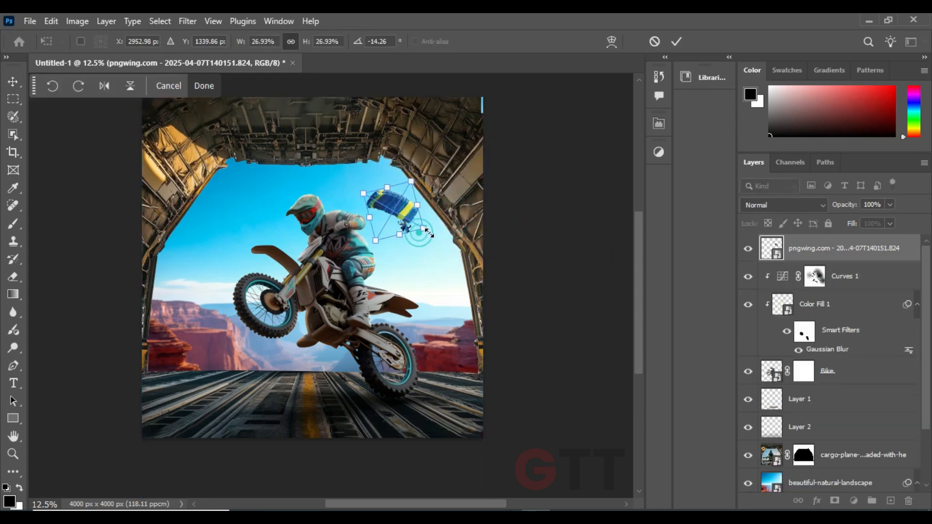
{"action": "left_click_drag", "start_coordinate": [411, 213], "coordinate": [404, 213]}
{"action": "key", "text": "Return"}
{"action": "left_click", "coordinate": [521, 215]}
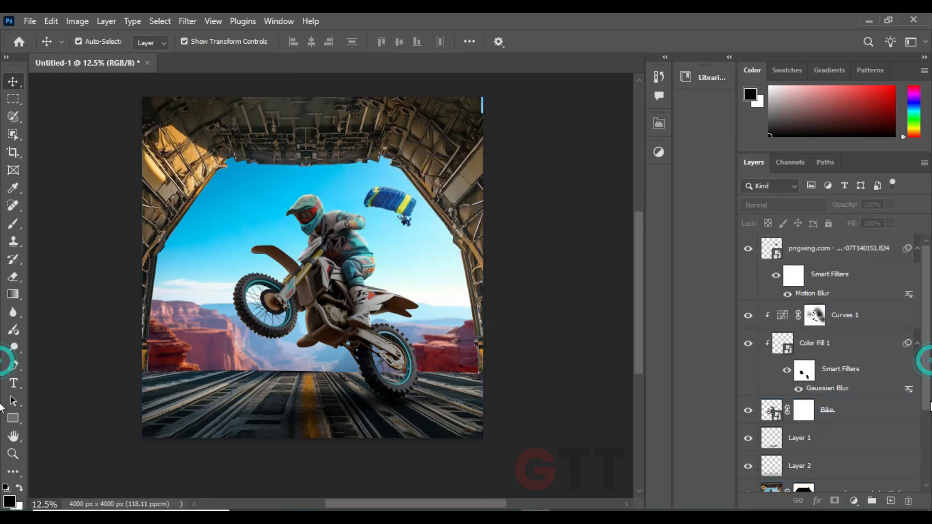
Place the lens flare2 image below the cargo plane layer and set its blending mode to Screen
{"action": "left_click", "coordinate": [336, 356]}
{"action": "key", "text": "alt+Tab"}
{"action": "left_click_drag", "start_coordinate": [439, 128], "coordinate": [352, 297]}
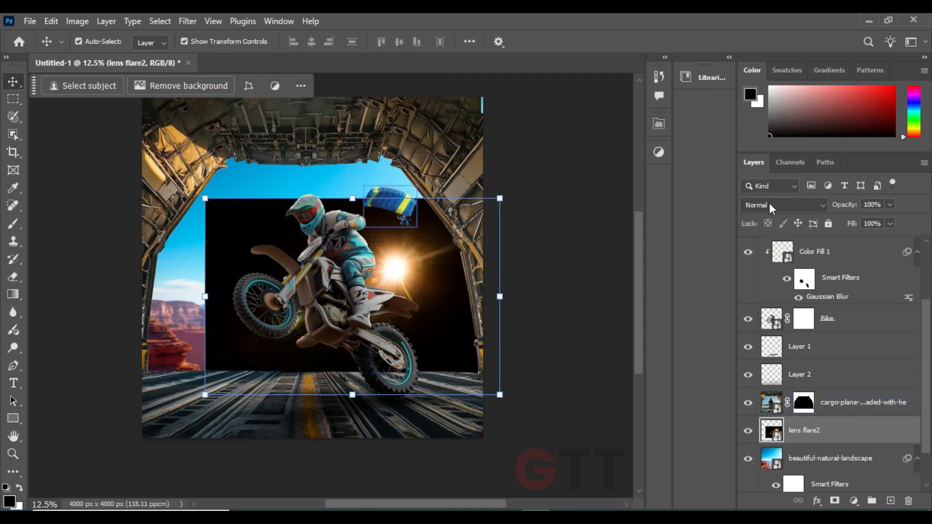
{"action": "left_click", "coordinate": [783, 205]}
{"action": "left_click", "coordinate": [767, 243]}
Rotate the lens flare 18.83°, scale it to 642.22% and move it toward the right side of the canyon
{"action": "left_click_drag", "start_coordinate": [459, 303], "coordinate": [531, 345]}
{"action": "left_click_drag", "start_coordinate": [586, 308], "coordinate": [578, 368]}
{"action": "left_click_drag", "start_coordinate": [502, 327], "coordinate": [493, 314]}
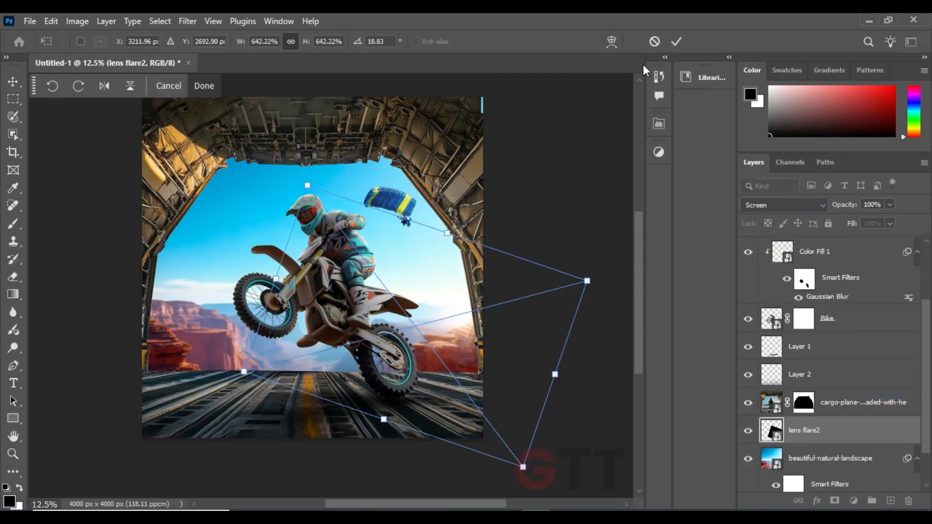
{"action": "left_click", "coordinate": [677, 41]}
Enlarge the lens flare and reposition it so its glow sits over the canyon at the opening's right edge
{"action": "left_click", "coordinate": [477, 337]}
{"action": "left_click", "coordinate": [797, 431]}
{"action": "left_click", "coordinate": [588, 327]}
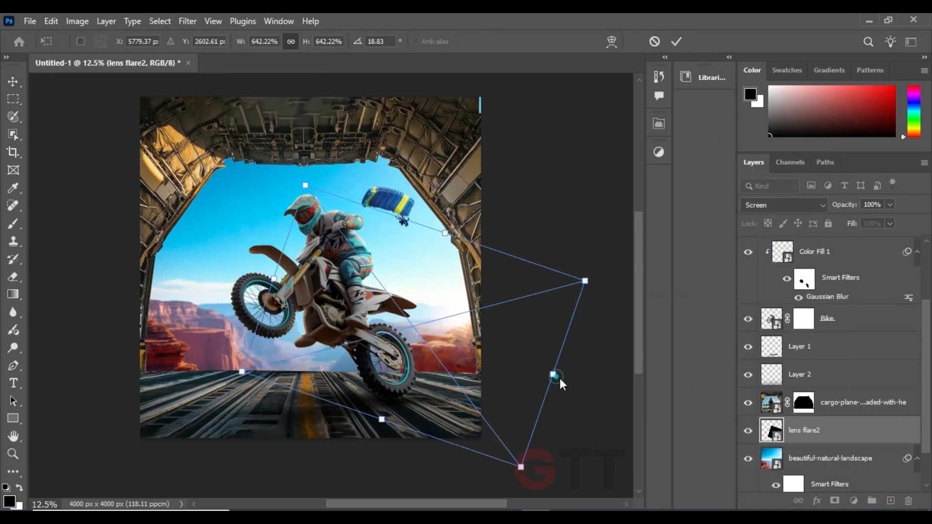
{"action": "left_click_drag", "start_coordinate": [559, 378], "coordinate": [567, 377]}
{"action": "key", "text": "Return"}
{"action": "left_click", "coordinate": [589, 327]}
{"action": "left_click_drag", "start_coordinate": [593, 283], "coordinate": [568, 293]}
{"action": "left_click_drag", "start_coordinate": [286, 365], "coordinate": [130, 407]}
{"action": "left_click_drag", "start_coordinate": [479, 348], "coordinate": [504, 334]}
{"action": "key", "text": "Return"}
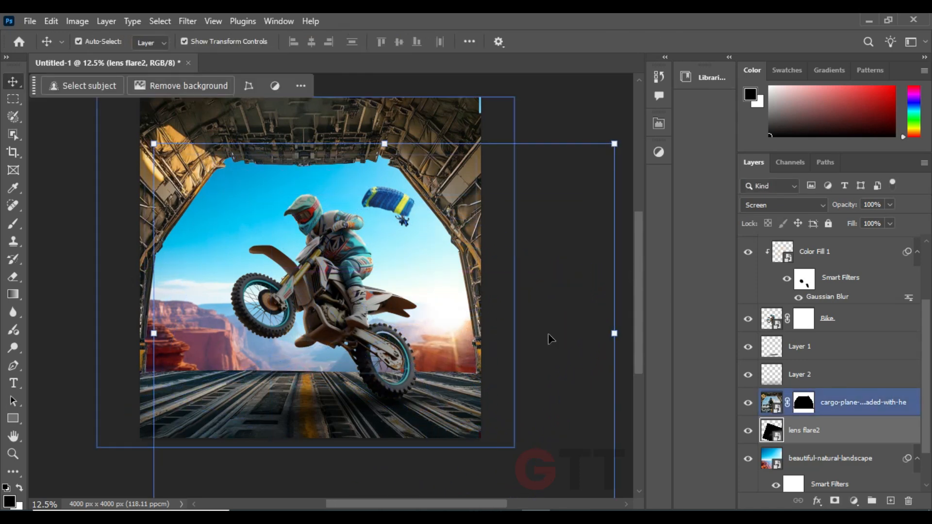
{"action": "left_click", "coordinate": [70, 257]}
{"action": "left_click_drag", "start_coordinate": [102, 266], "coordinate": [107, 265]}
Place the light-leak-effect-black-wallpaper image from the Images folder into the composite
{"action": "mouse_move", "coordinate": [450, 517]}
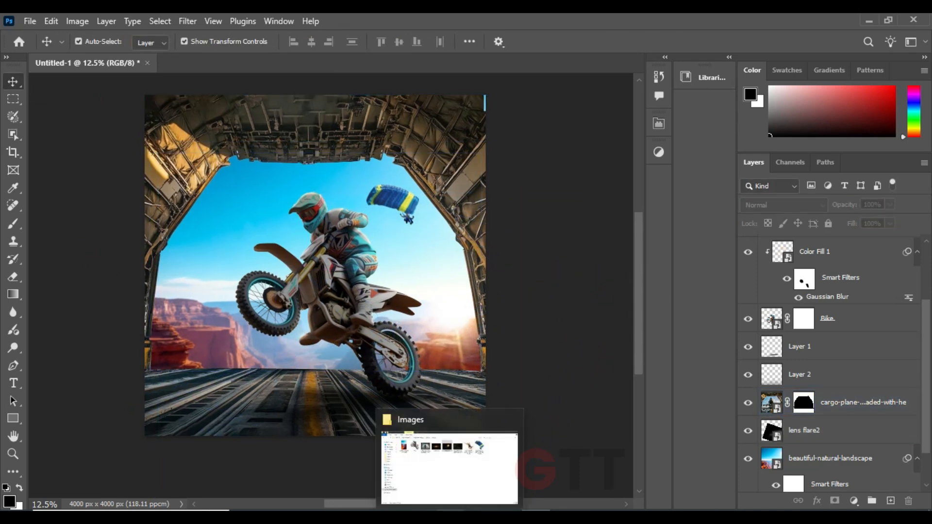
{"action": "left_click", "coordinate": [450, 468]}
{"action": "left_click_drag", "start_coordinate": [524, 119], "coordinate": [420, 281]}
{"action": "key", "text": "Return"}
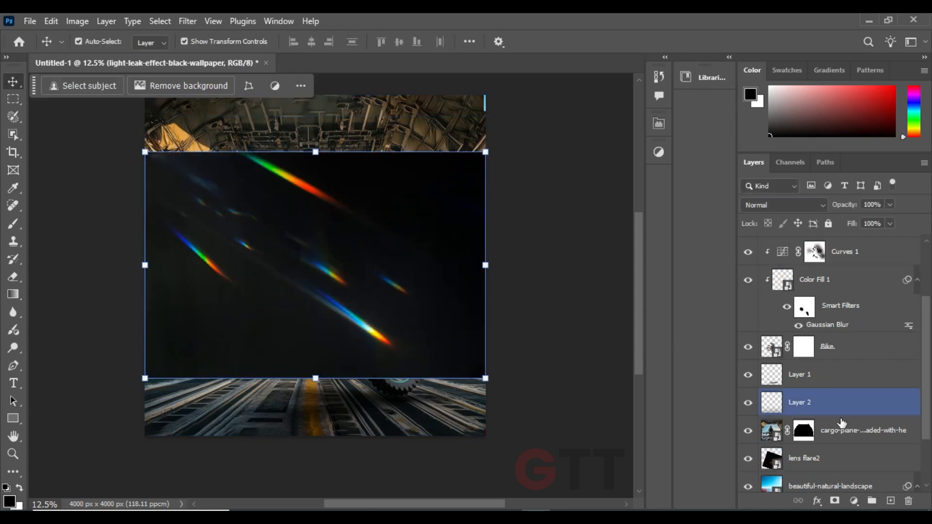
Move the light leak layer between the cargo plane and lens flare2 layers and set its blending mode to Screen
{"action": "left_click_drag", "start_coordinate": [377, 252], "coordinate": [388, 266]}
{"action": "key", "text": "ctrl+z"}
{"action": "key", "text": "ctrl+["}
{"action": "key", "text": "ctrl+["}
{"action": "key", "text": "ctrl+["}
{"action": "key", "text": "ctrl+["}
{"action": "key", "text": "ctrl+["}
{"action": "key", "text": "ctrl+["}
{"action": "key", "text": "ctrl+["}
{"action": "key", "text": "ctrl+["}
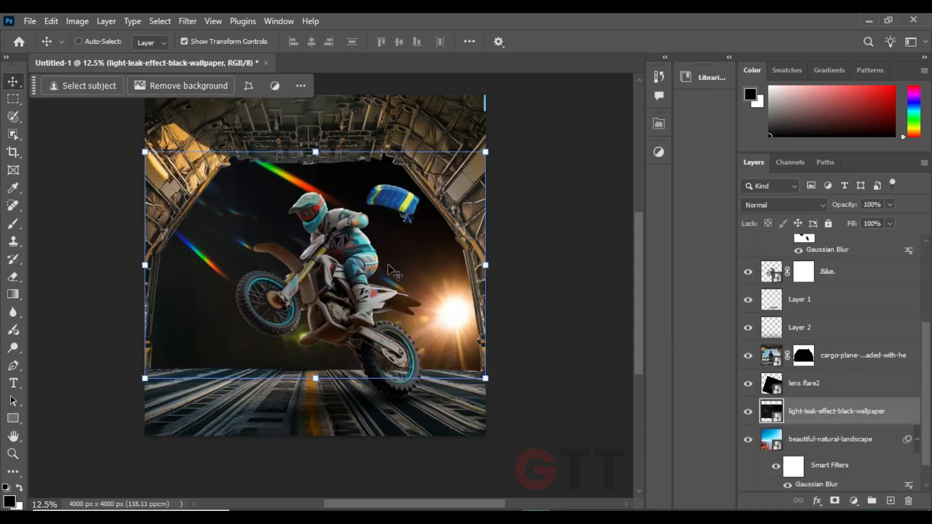
{"action": "key", "text": "ctrl+]"}
{"action": "left_click", "coordinate": [782, 205]}
{"action": "left_click", "coordinate": [767, 252]}
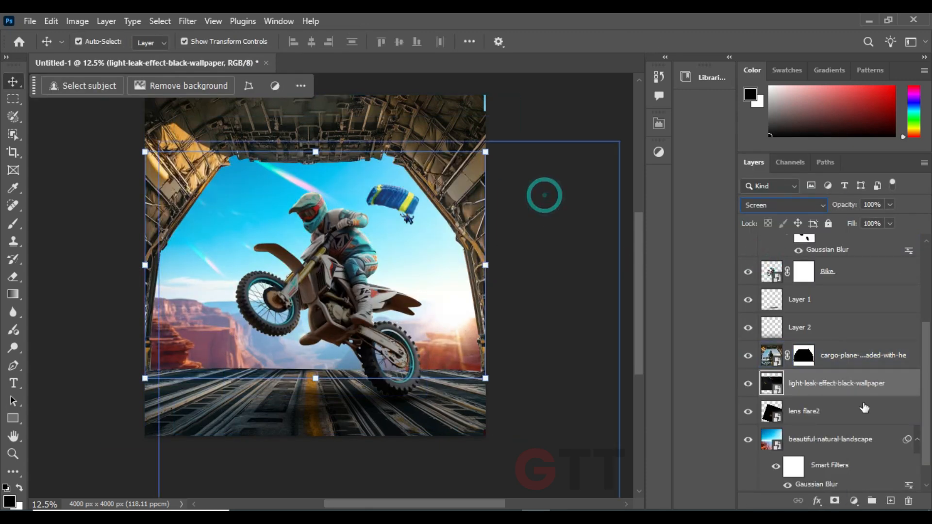
Flip the light leak horizontally and scale it to 48.91%
{"action": "key", "text": "ctrl+t"}
{"action": "left_click_drag", "start_coordinate": [486, 265], "coordinate": [461, 265]}
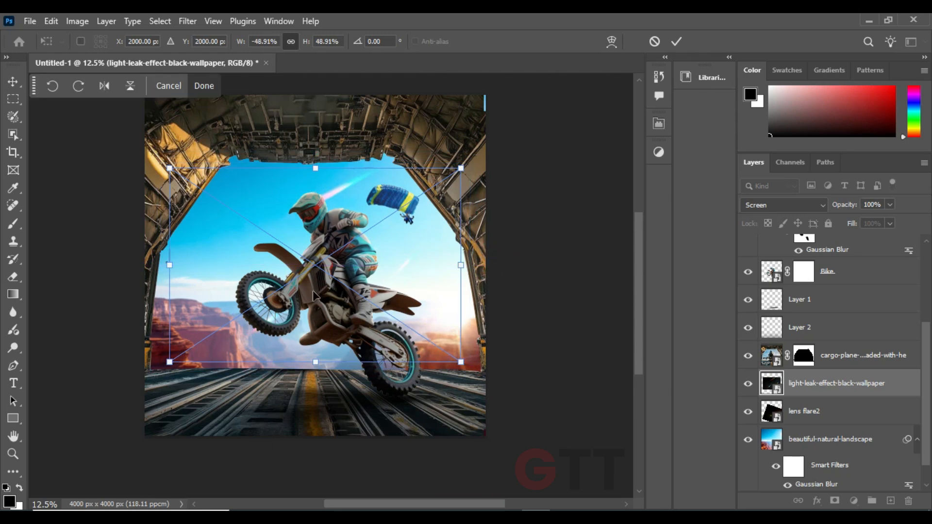
{"action": "key", "text": "Return"}
Raise the light leak layer in the stack to directly above Curves 1, below the parachutist
{"action": "left_click_drag", "start_coordinate": [808, 386], "coordinate": [835, 260]}
{"action": "key", "text": "ctrl+z"}
{"action": "key", "text": "ctrl+]"}
{"action": "key", "text": "ctrl+]"}
{"action": "key", "text": "ctrl+]"}
{"action": "key", "text": "ctrl+]"}
{"action": "key", "text": "ctrl+]"}
{"action": "key", "text": "ctrl+]"}
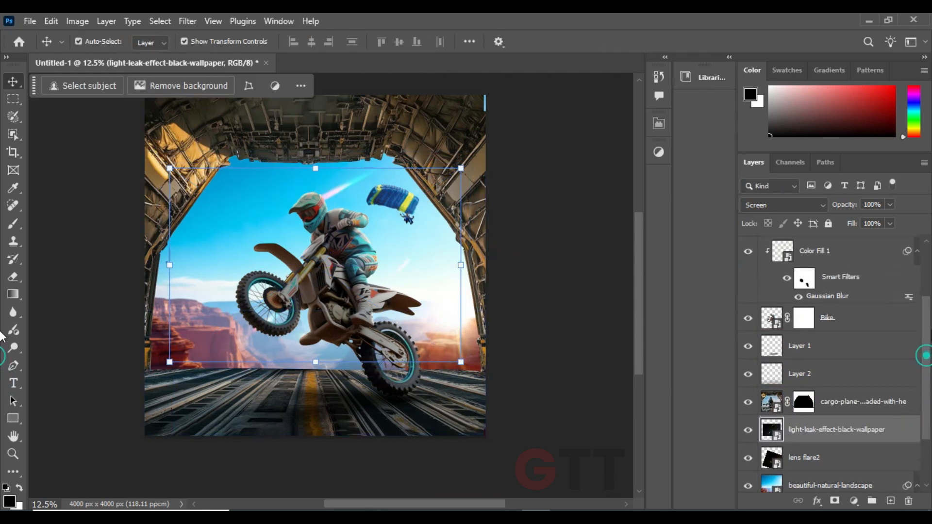
Scale the light leak to 56.92% and rotate it to -175.75° so its streaks cross the bike
{"action": "left_click_drag", "start_coordinate": [468, 173], "coordinate": [492, 165]}
{"action": "mouse_move", "coordinate": [464, 209]}
{"action": "left_mouse_down"}
{"action": "mouse_move", "coordinate": [465, 223]}
{"action": "mouse_move", "coordinate": [433, 235]}
{"action": "mouse_move", "coordinate": [444, 227]}
{"action": "left_mouse_up"}
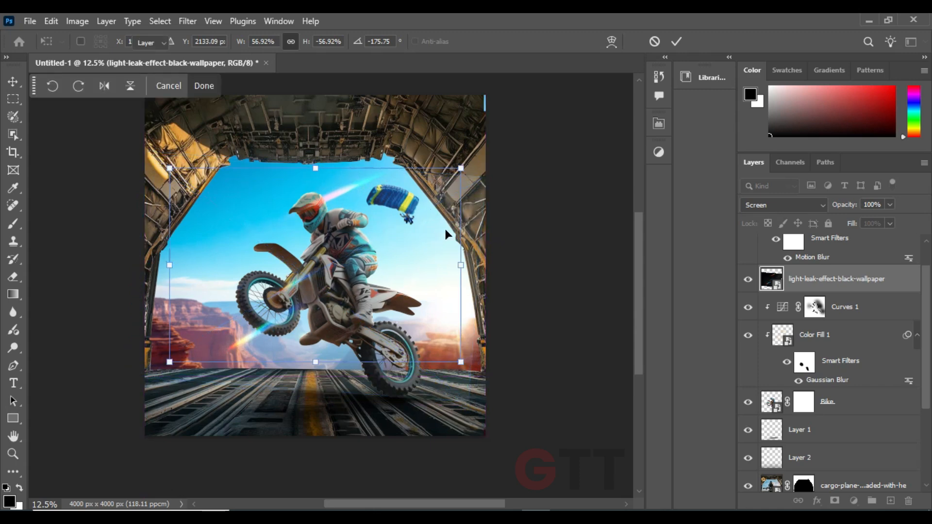
{"action": "key", "text": "Return"}
Add a mask to the light leak layer and paint out the unwanted streaks with a 1200 px black brush
{"action": "left_click", "coordinate": [834, 501]}
{"action": "left_click", "coordinate": [13, 224]}
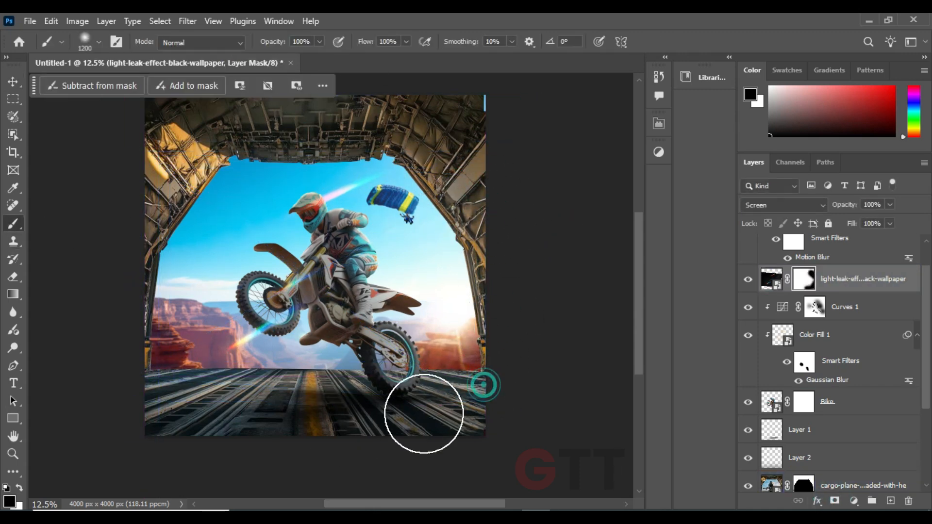
{"action": "left_click_drag", "start_coordinate": [407, 353], "coordinate": [341, 289]}
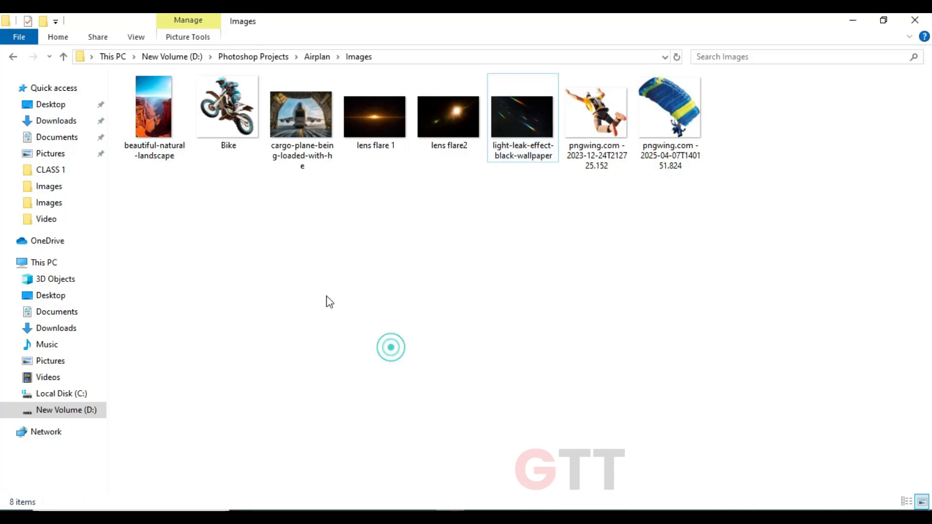
Try placing the cutout of the falling man in the yellow shirt in front of the bike
{"action": "left_click_drag", "start_coordinate": [596, 115], "coordinate": [359, 272]}
{"action": "left_click_drag", "start_coordinate": [360, 264], "coordinate": [302, 292]}
{"action": "key", "text": "Return"}
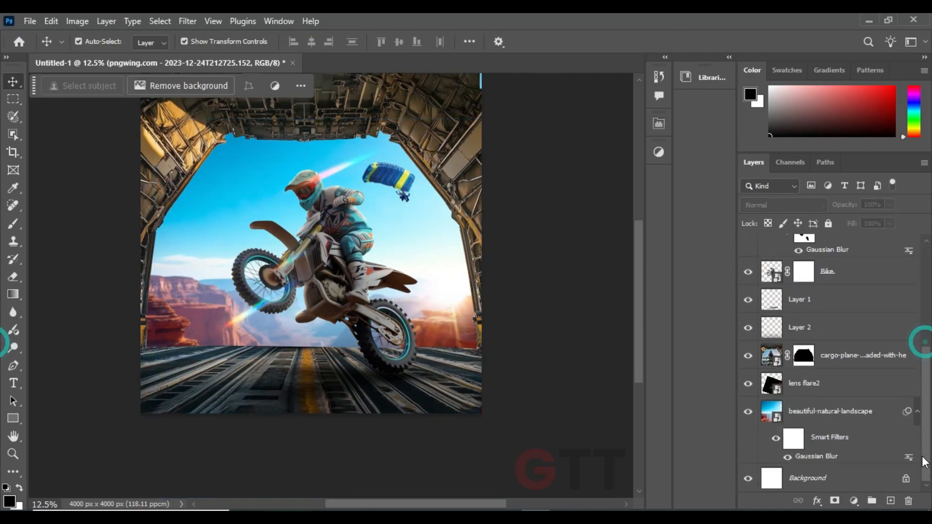
{"action": "left_click", "coordinate": [754, 412]}
{"action": "left_click", "coordinate": [754, 413]}
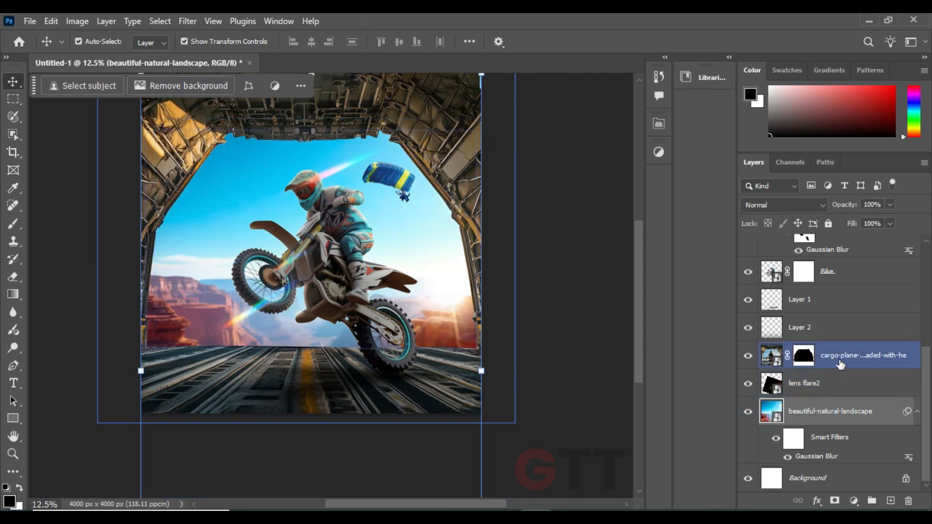
Paint black on Layer 2 along the front of the floor with a 2200 px brush at 25% opacity
{"action": "left_click", "coordinate": [839, 362]}
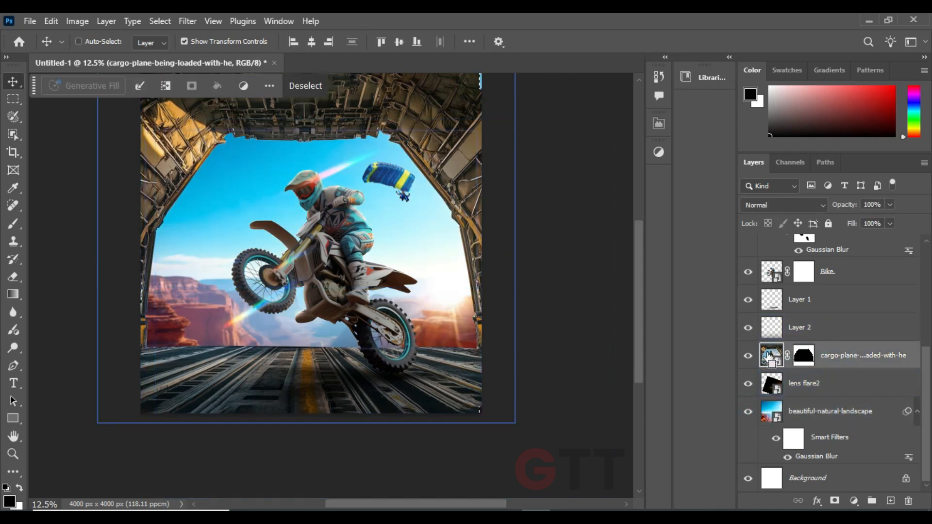
{"action": "left_click", "coordinate": [800, 327]}
{"action": "key", "text": "b"}
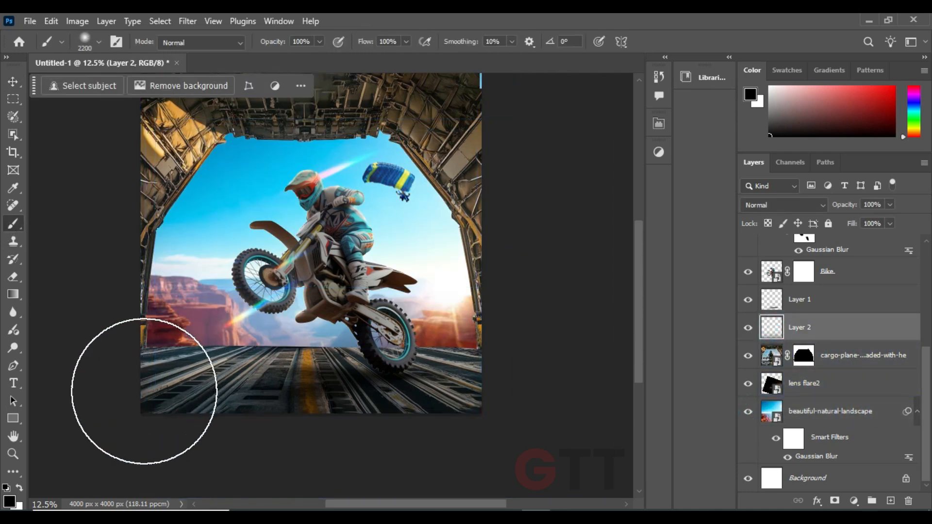
{"action": "left_click_drag", "start_coordinate": [273, 41], "coordinate": [239, 47]}
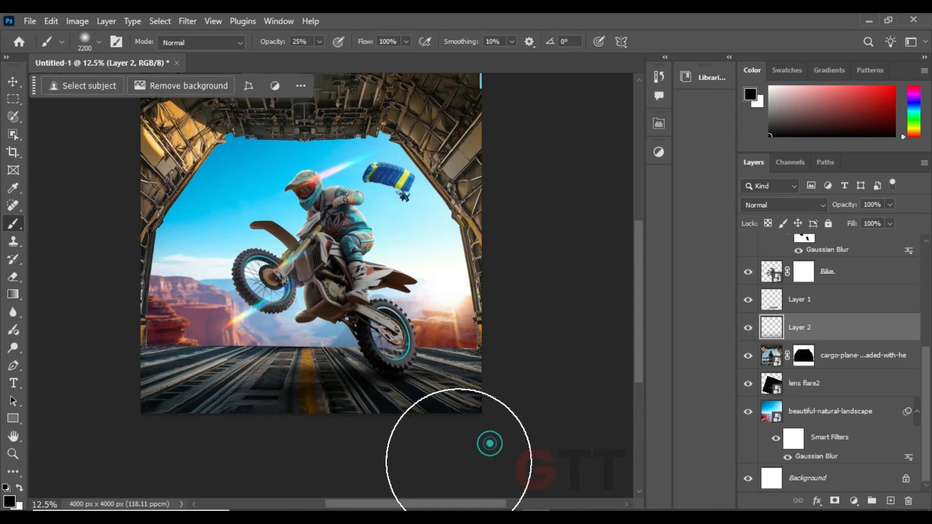
{"action": "left_click", "coordinate": [14, 84]}
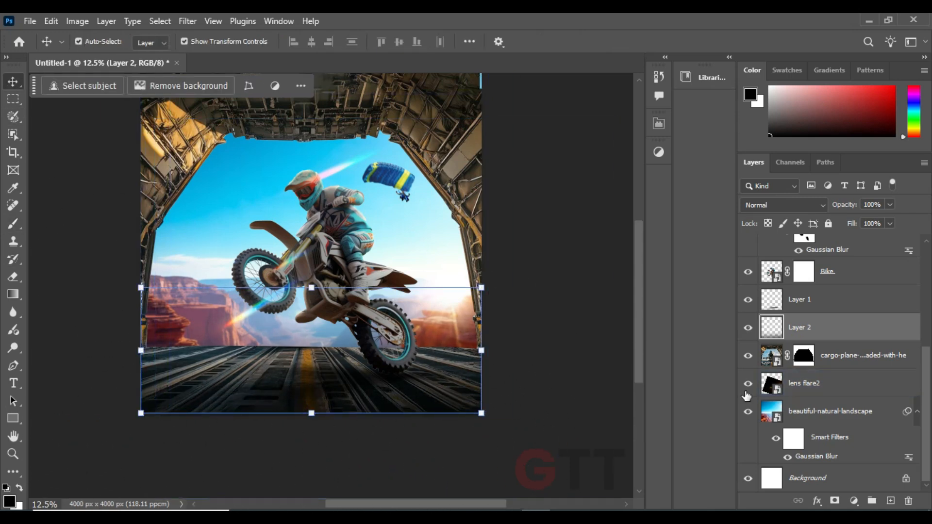
Create a new layer above the cargo plane and fill a Pen-drawn area covering the front floor with black
{"action": "left_click", "coordinate": [861, 362]}
{"action": "left_click", "coordinate": [891, 502]}
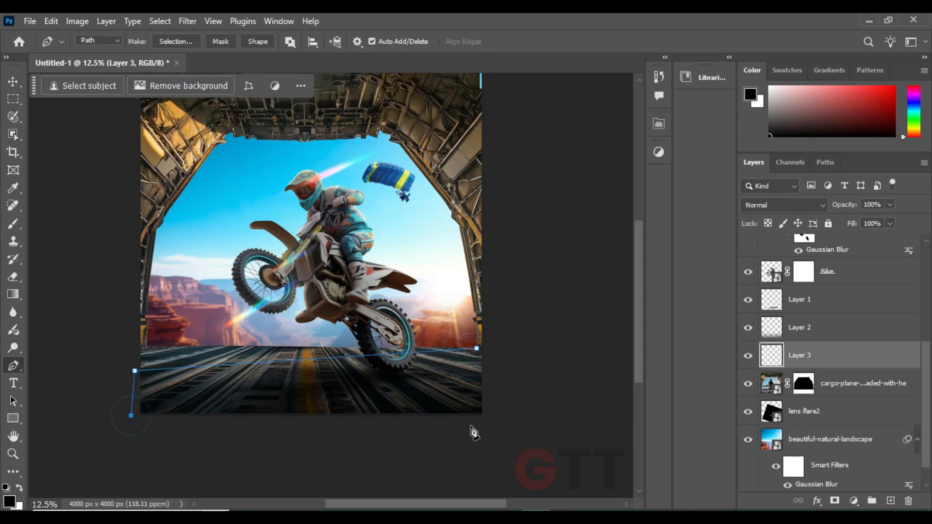
{"action": "key", "text": "ctrl+Return"}
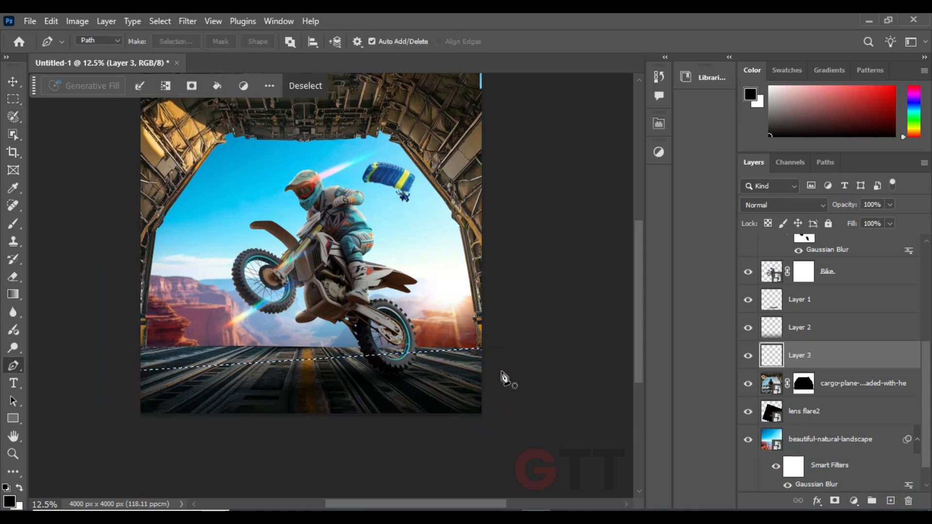
{"action": "key", "text": "alt+BackSpace"}
{"action": "key", "text": "ctrl+d"}
{"action": "key", "text": "v"}
Apply a Gaussian Blur to the black floor shape and set its layer opacity to 53%
{"action": "left_click", "coordinate": [187, 20]}
{"action": "mouse_move", "coordinate": [208, 206]}
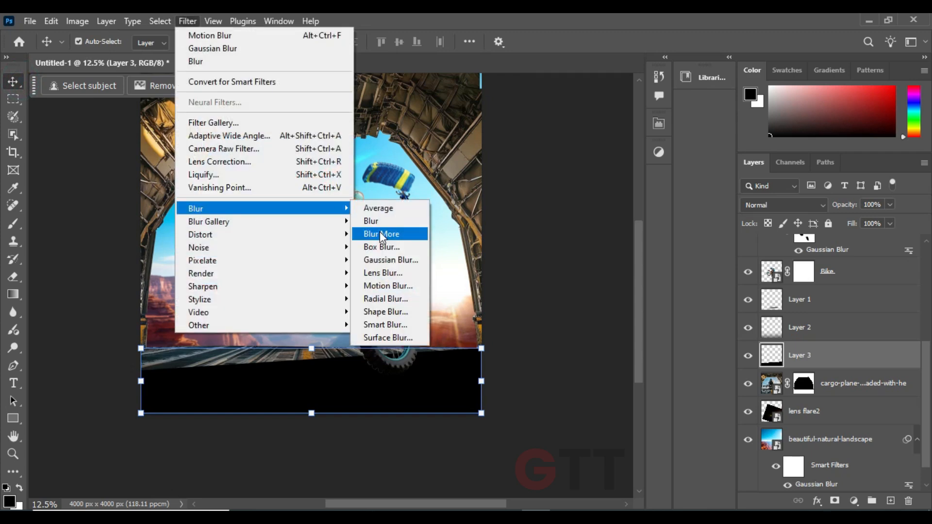
{"action": "left_click", "coordinate": [389, 264]}
{"action": "key", "text": "Return"}
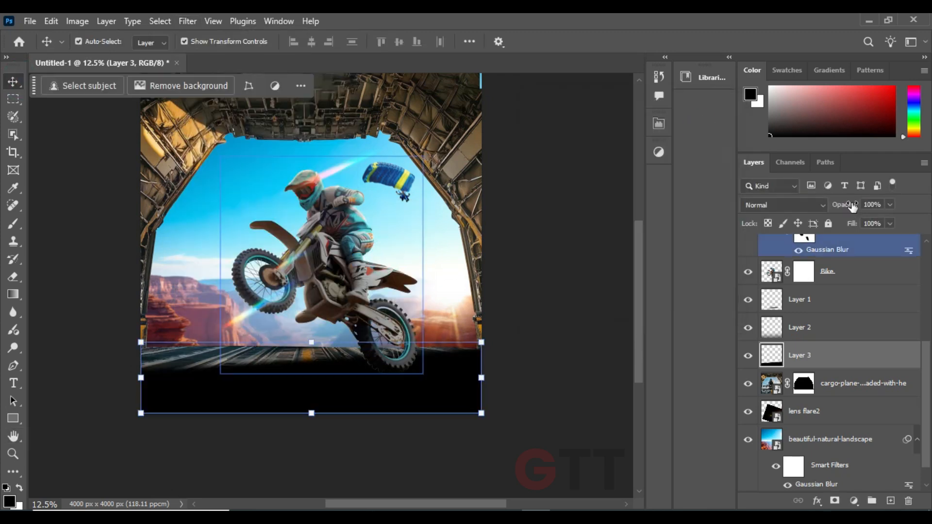
{"action": "key", "text": "5"}
{"action": "key", "text": "3"}
Load the Bike layer's outline as a selection and contract it slightly
{"action": "scroll", "coordinate": [825, 316], "scroll_direction": "up", "scroll_amount": 3}
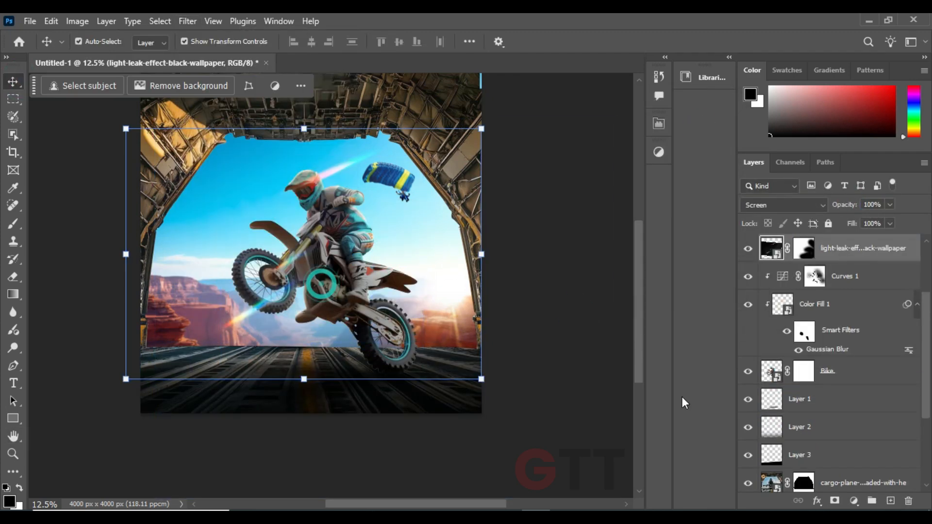
{"action": "left_click", "coordinate": [772, 371], "text": "ctrl"}
{"action": "left_click", "coordinate": [187, 22]}
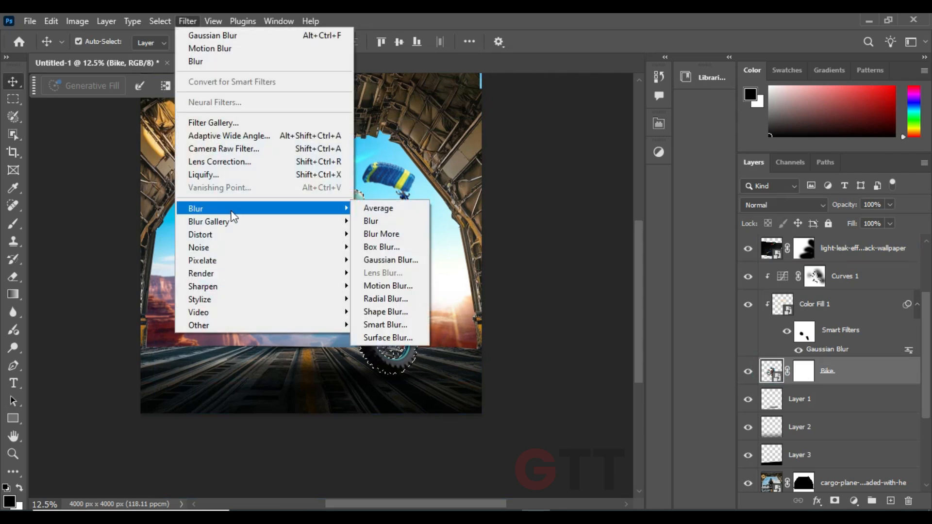
{"action": "mouse_move", "coordinate": [160, 22]}
{"action": "mouse_move", "coordinate": [216, 226]}
{"action": "left_click", "coordinate": [311, 266]}
{"action": "left_click", "coordinate": [525, 170]}
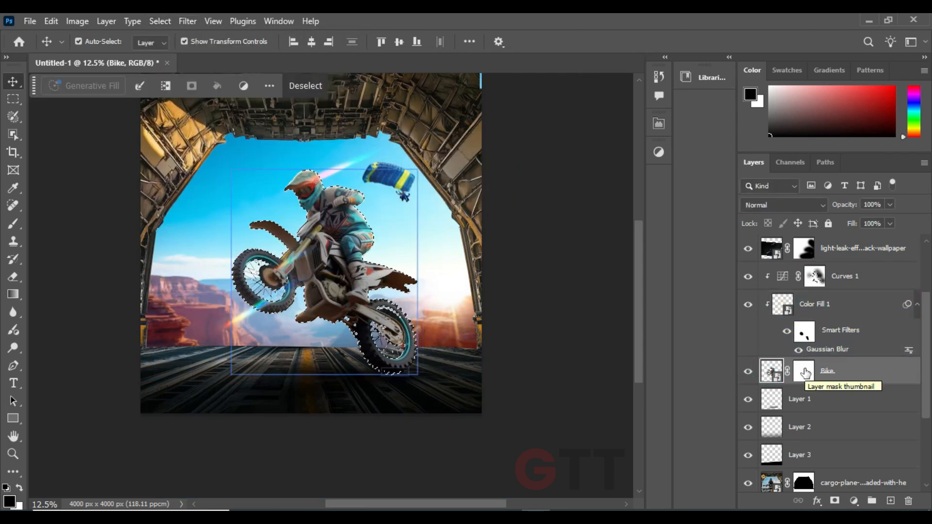
{"action": "left_click", "coordinate": [835, 500], "text": "alt"}
{"action": "key", "text": "ctrl+z"}
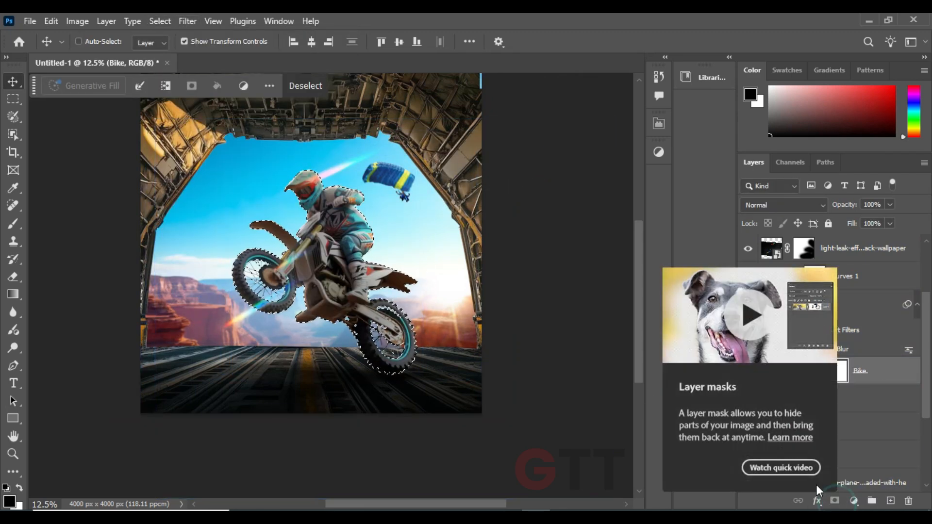
Paint black on the Bike layer's mask around the contracted outline with a 1000 px brush at 100% opacity, and deselect
{"action": "left_click", "coordinate": [13, 224]}
{"action": "left_click", "coordinate": [803, 371]}
{"action": "left_click_drag", "start_coordinate": [268, 43], "coordinate": [320, 45]}
{"action": "key", "text": "bracketleft"}
{"action": "key", "text": "bracketleft"}
{"action": "key", "text": "bracketleft"}
{"action": "key", "text": "bracketleft"}
{"action": "key", "text": "bracketleft"}
{"action": "key", "text": "bracketleft"}
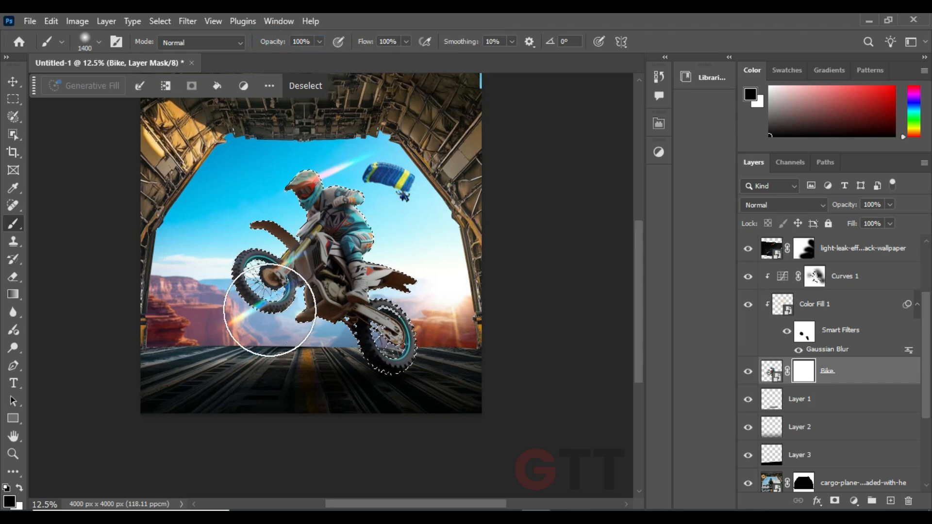
{"action": "left_click", "coordinate": [242, 270]}
{"action": "key", "text": "ctrl+z"}
{"action": "key", "text": "ctrl+shift+i"}
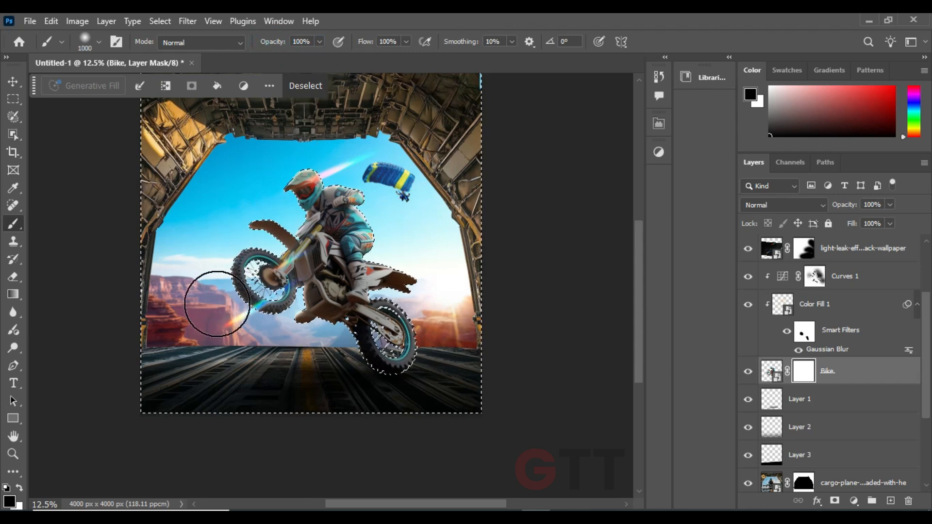
{"action": "mouse_move", "coordinate": [217, 303]}
{"action": "left_mouse_down"}
{"action": "mouse_move", "coordinate": [375, 386]}
{"action": "mouse_move", "coordinate": [273, 183]}
{"action": "mouse_move", "coordinate": [429, 306]}
{"action": "left_mouse_up"}
{"action": "key", "text": "ctrl+d"}
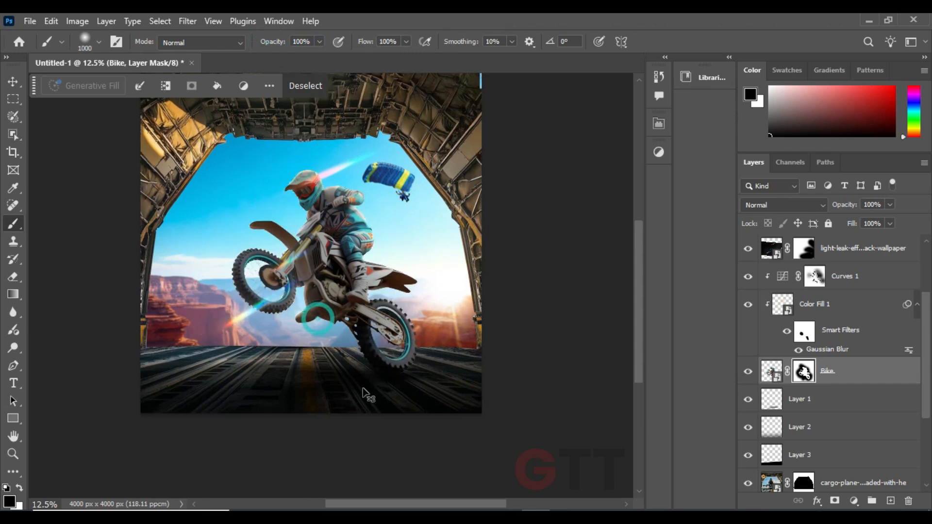
Set the opacity of Layer 3, the blurred black floor shape, to 37%
{"action": "key", "text": "v"}
{"action": "left_click", "coordinate": [73, 174]}
{"action": "left_click", "coordinate": [823, 457]}
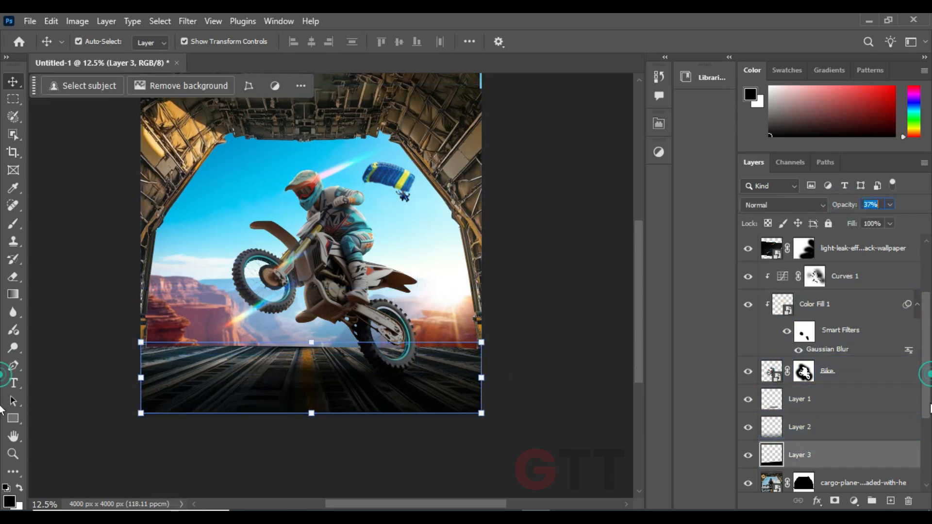
Add a Levels adjustment clipped to the cargo plane layer and set its white input level to 172
{"action": "scroll", "coordinate": [849, 437], "scroll_direction": "down", "scroll_amount": 3}
{"action": "left_click", "coordinate": [849, 389]}
{"action": "left_click", "coordinate": [854, 500]}
{"action": "left_click", "coordinate": [859, 322]}
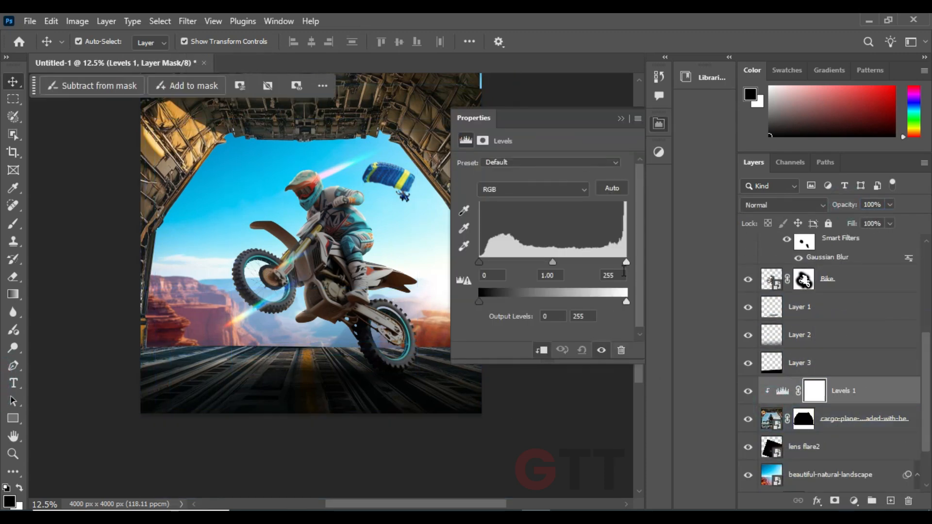
{"action": "left_click_drag", "start_coordinate": [626, 262], "coordinate": [578, 265]}
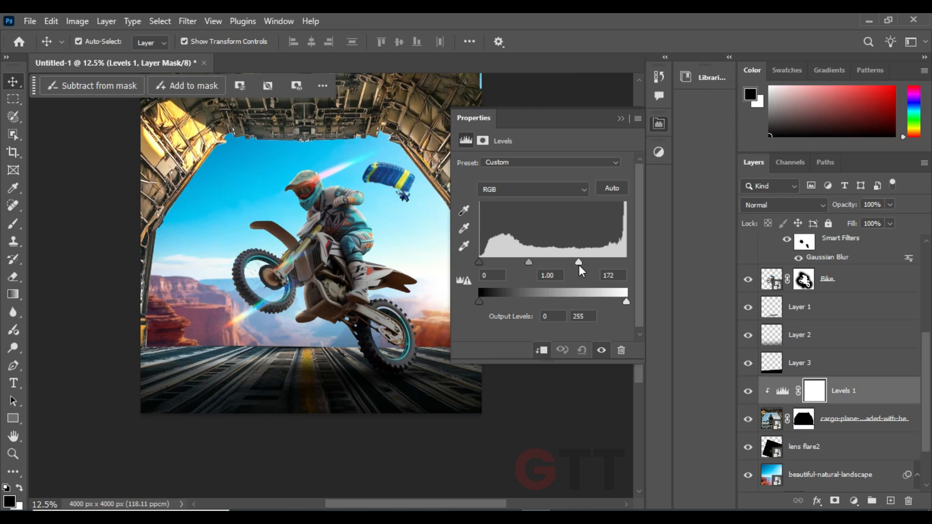
{"action": "left_click", "coordinate": [620, 119]}
Paint black on the Levels 1 mask over the bay's ceiling and upper walls with a 1000 px brush
{"action": "key", "text": "b"}
{"action": "left_click_drag", "start_coordinate": [256, 196], "coordinate": [255, 223]}
{"action": "mouse_move", "coordinate": [270, 130]}
{"action": "left_mouse_down"}
{"action": "mouse_move", "coordinate": [210, 145]}
{"action": "mouse_move", "coordinate": [199, 181]}
{"action": "mouse_move", "coordinate": [449, 248]}
{"action": "left_mouse_up"}
{"action": "mouse_move", "coordinate": [378, 178]}
{"action": "left_mouse_down"}
{"action": "mouse_move", "coordinate": [429, 212]}
{"action": "mouse_move", "coordinate": [488, 359]}
{"action": "left_mouse_up"}
{"action": "left_click_drag", "start_coordinate": [219, 104], "coordinate": [158, 219]}
{"action": "left_click_drag", "start_coordinate": [167, 149], "coordinate": [293, 157]}
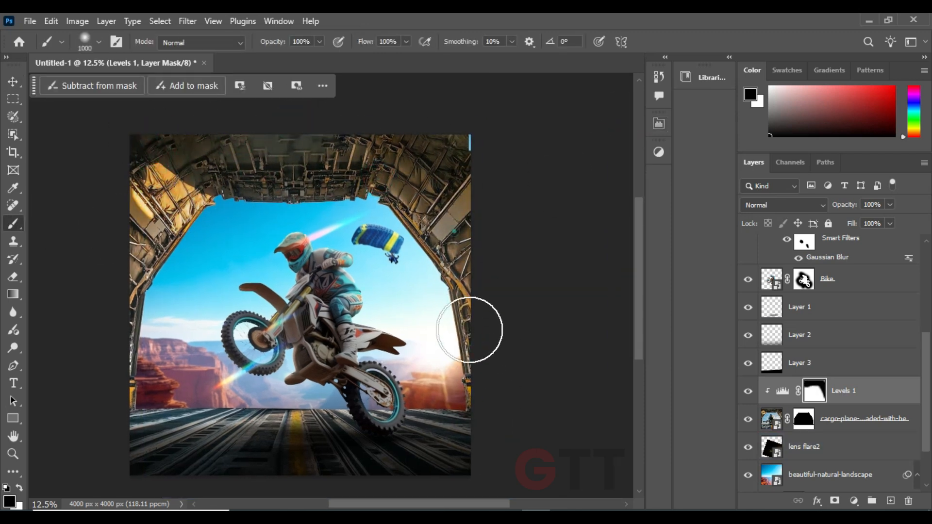
Create a new layer above Levels 1 and darken the ceiling and right wall with a 1600 px black brush at 12% opacity
{"action": "left_click", "coordinate": [891, 500]}
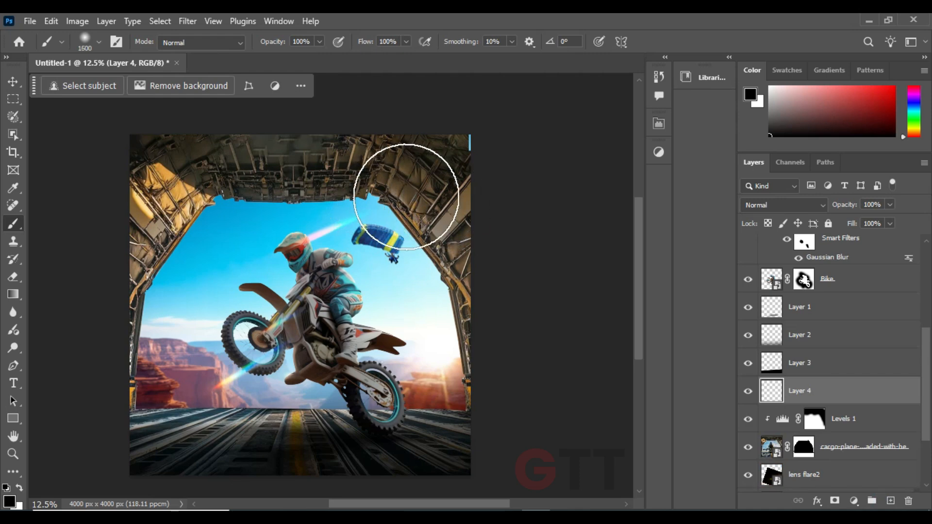
{"action": "left_click_drag", "start_coordinate": [411, 184], "coordinate": [355, 231]}
{"action": "left_click_drag", "start_coordinate": [267, 38], "coordinate": [274, 44]}
{"action": "key", "text": "z"}
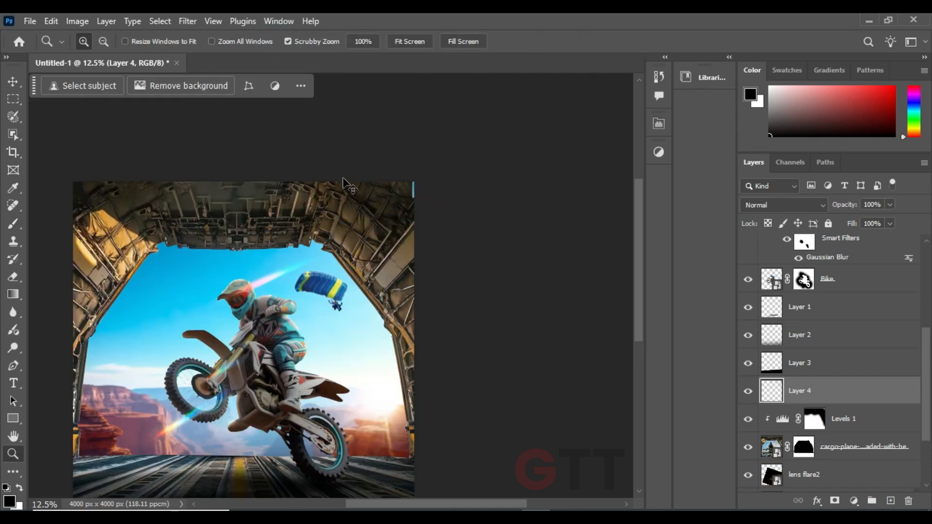
{"action": "key", "text": "b"}
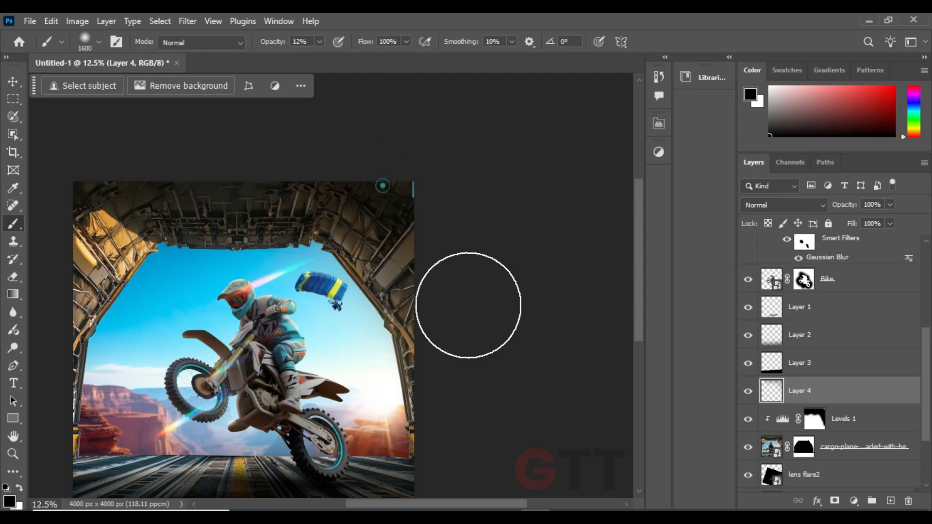
{"action": "left_click_drag", "start_coordinate": [353, 322], "coordinate": [336, 394]}
Load the bay outline as a selection, prepare a 60 px brush at 100% opacity, and sample a tan colour from the sunlit wall
{"action": "key", "text": "ctrl+]"}
{"action": "key", "text": "ctrl+z"}
{"action": "key", "text": "ctrl+plus"}
{"action": "key", "text": "ctrl+plus"}
{"action": "key", "text": "ctrl+plus"}
{"action": "key", "text": "bracketleft"}
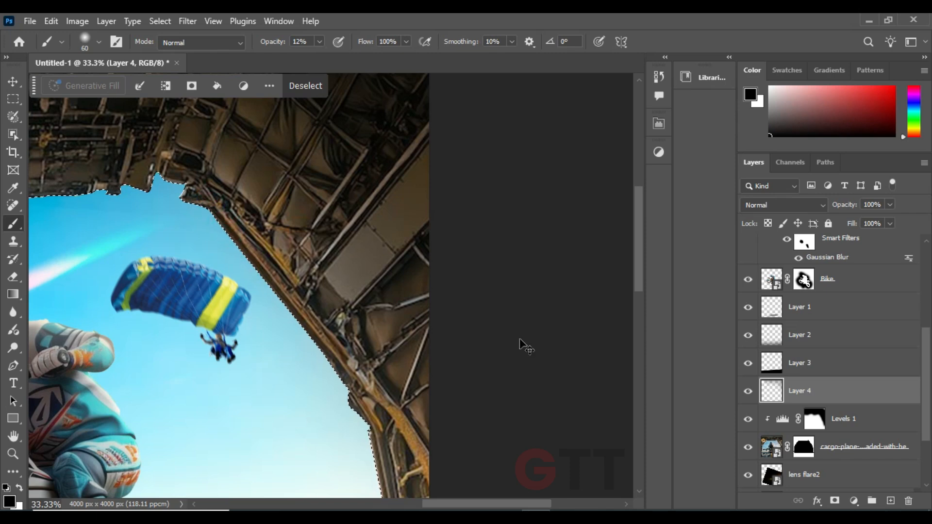
{"action": "left_click_drag", "start_coordinate": [210, 216], "coordinate": [589, 265]}
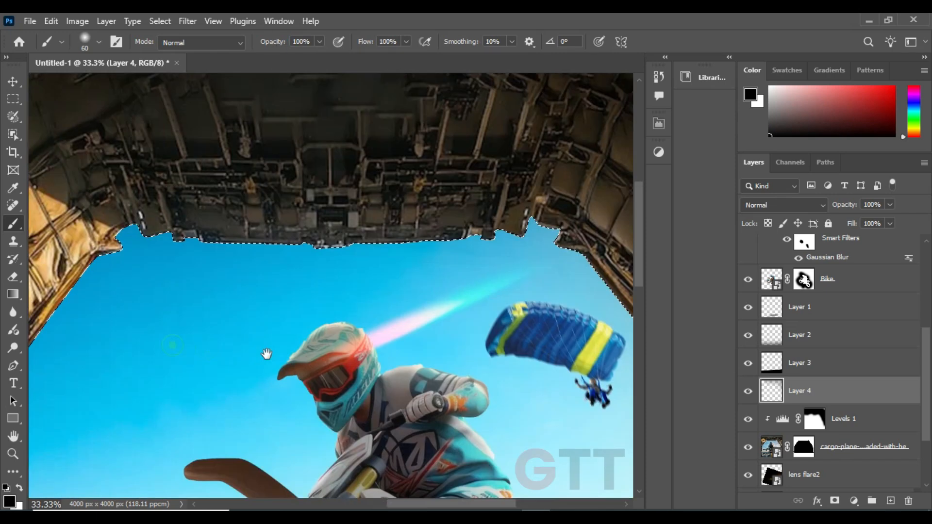
{"action": "left_click_drag", "start_coordinate": [267, 356], "coordinate": [466, 366]}
{"action": "left_click", "coordinate": [270, 233], "text": "alt"}
Try to paint tan along the right edge of the bay opening on Layer 4
{"action": "left_click_drag", "start_coordinate": [607, 357], "coordinate": [292, 310]}
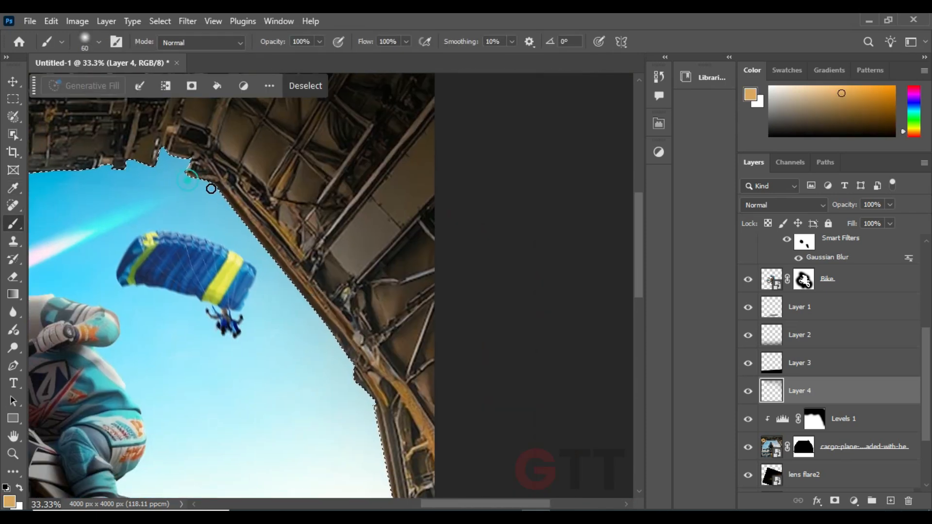
{"action": "left_click_drag", "start_coordinate": [357, 369], "coordinate": [334, 290]}
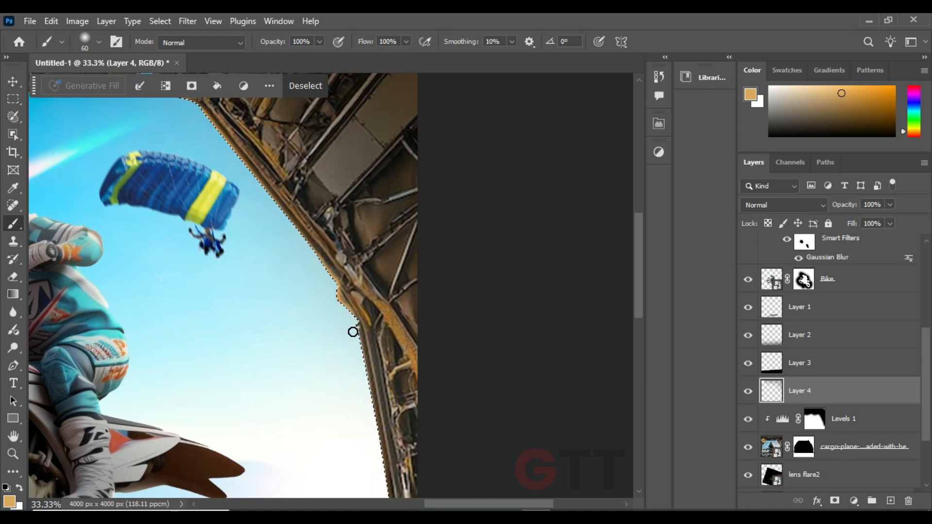
{"action": "left_click_drag", "start_coordinate": [352, 332], "coordinate": [423, 454]}
Create a new layer above Layer 4 and paint a tan rim light around the whole bay opening with 60 to 100 px brushes
{"action": "left_click", "coordinate": [890, 501]}
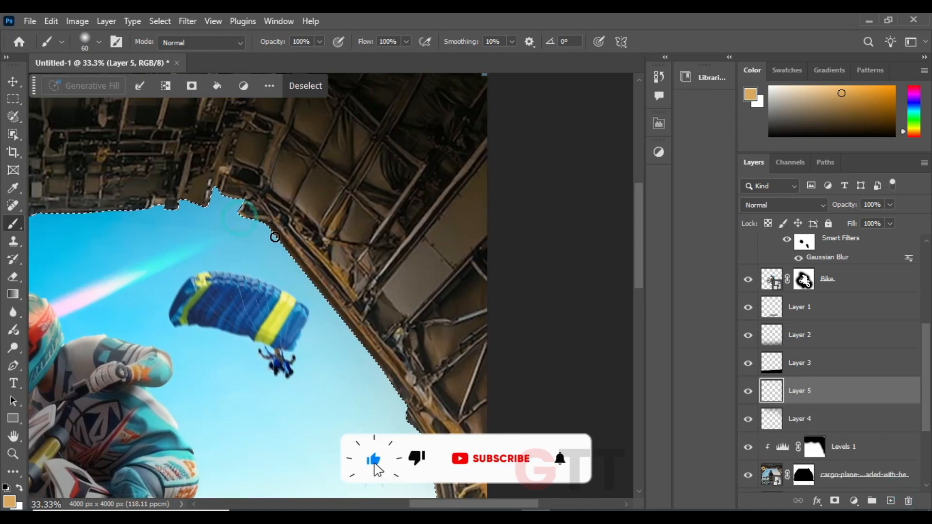
{"action": "left_click_drag", "start_coordinate": [274, 237], "coordinate": [260, 202]}
{"action": "scroll", "coordinate": [395, 337], "scroll_direction": "down", "scroll_amount": 6}
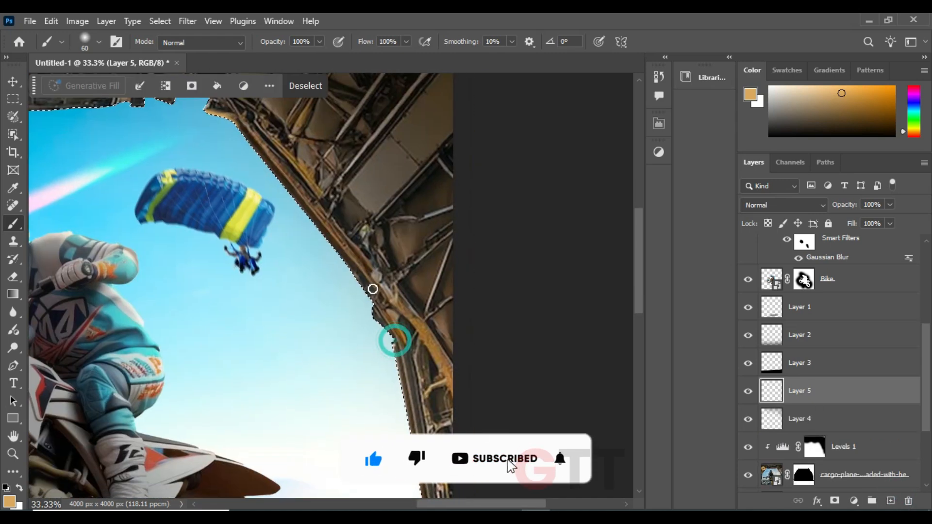
{"action": "scroll", "coordinate": [360, 227], "scroll_direction": "down", "scroll_amount": 6}
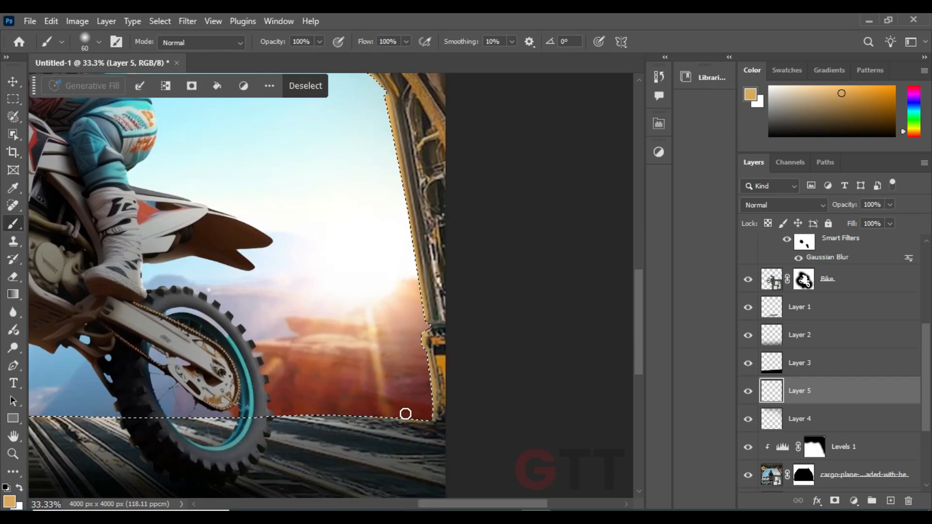
{"action": "left_click_drag", "start_coordinate": [309, 413], "coordinate": [518, 380]}
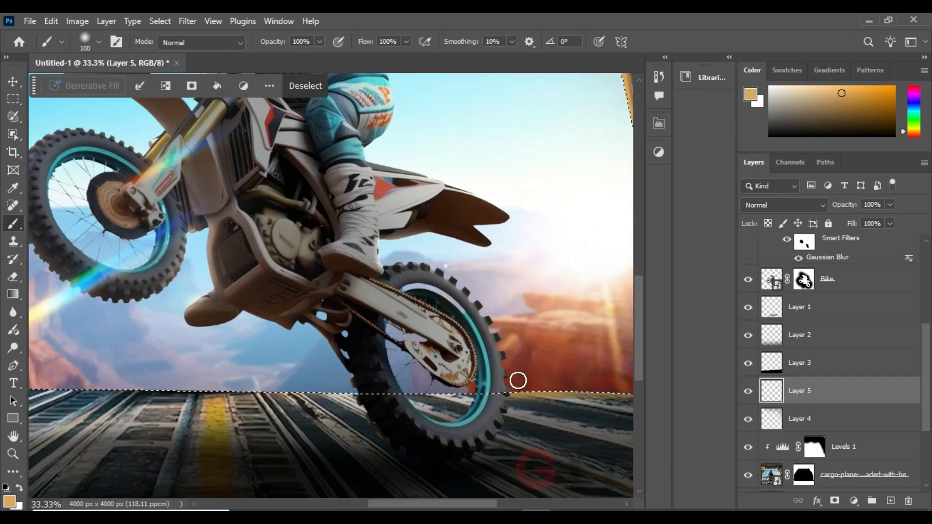
{"action": "left_click_drag", "start_coordinate": [158, 370], "coordinate": [385, 366]}
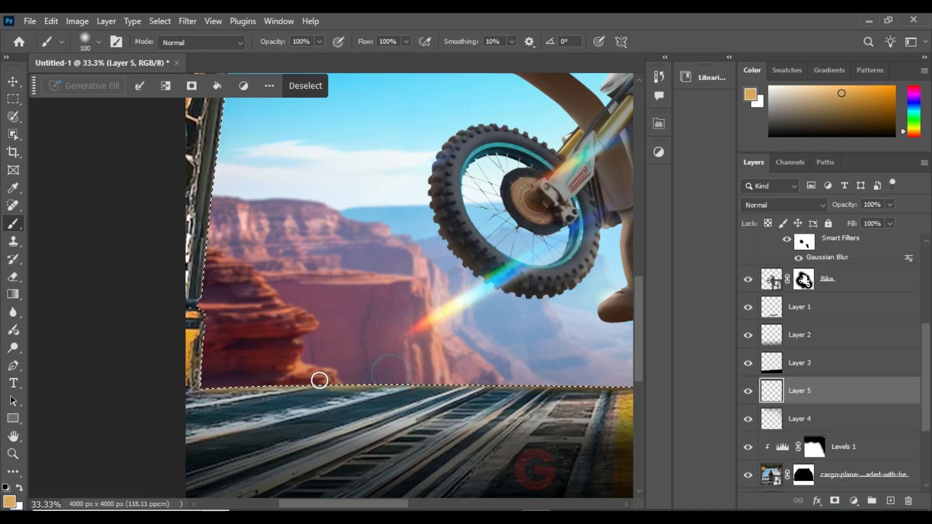
{"action": "left_click_drag", "start_coordinate": [206, 318], "coordinate": [210, 391]}
{"action": "left_click_drag", "start_coordinate": [240, 142], "coordinate": [209, 311]}
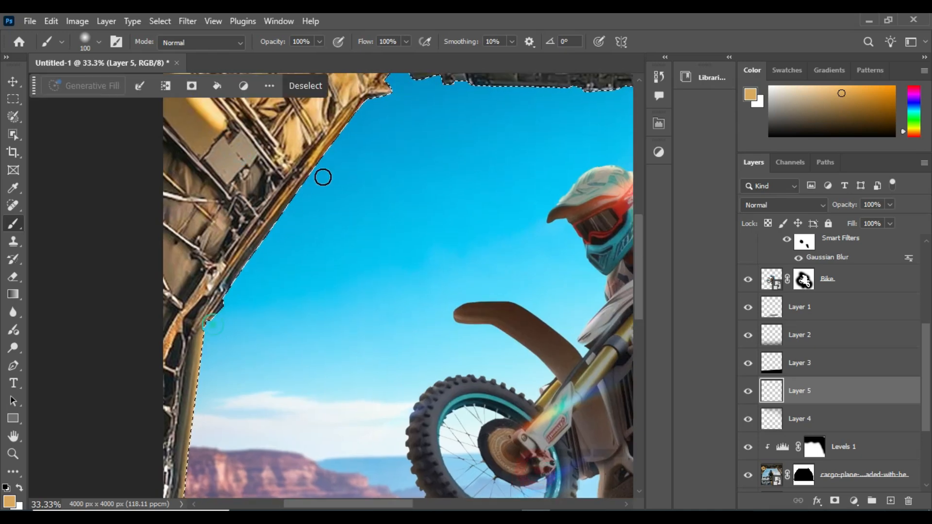
{"action": "mouse_move", "coordinate": [342, 139]}
{"action": "left_mouse_down"}
{"action": "mouse_move", "coordinate": [318, 204]}
{"action": "mouse_move", "coordinate": [229, 297]}
{"action": "left_mouse_up"}
{"action": "left_click_drag", "start_coordinate": [285, 238], "coordinate": [401, 250]}
{"action": "left_click_drag", "start_coordinate": [531, 269], "coordinate": [214, 268]}
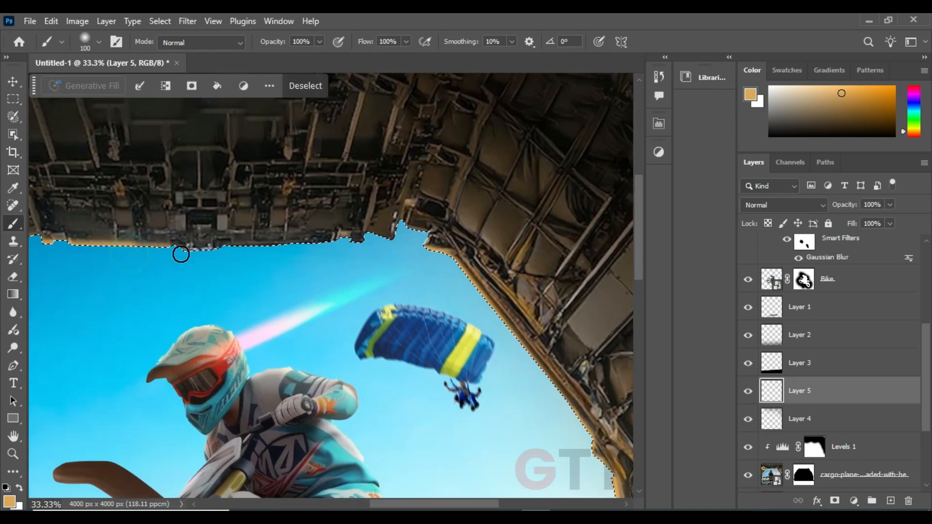
Brush a faint tan glow around the bay opening with a 900 px brush, reducing its opacity to 10%, and deselect
{"action": "key", "text": "ctrl+minus"}
{"action": "key", "text": "ctrl+minus"}
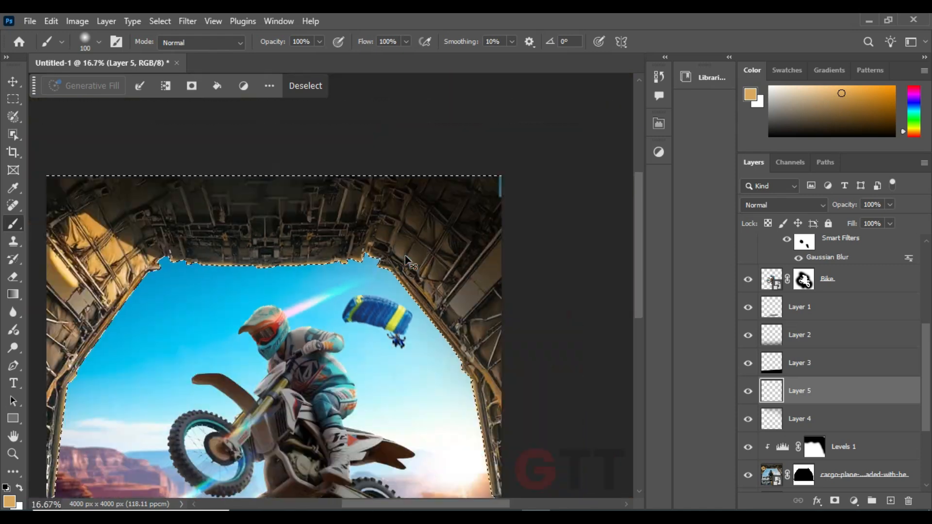
{"action": "left_click_drag", "start_coordinate": [395, 282], "coordinate": [404, 262]}
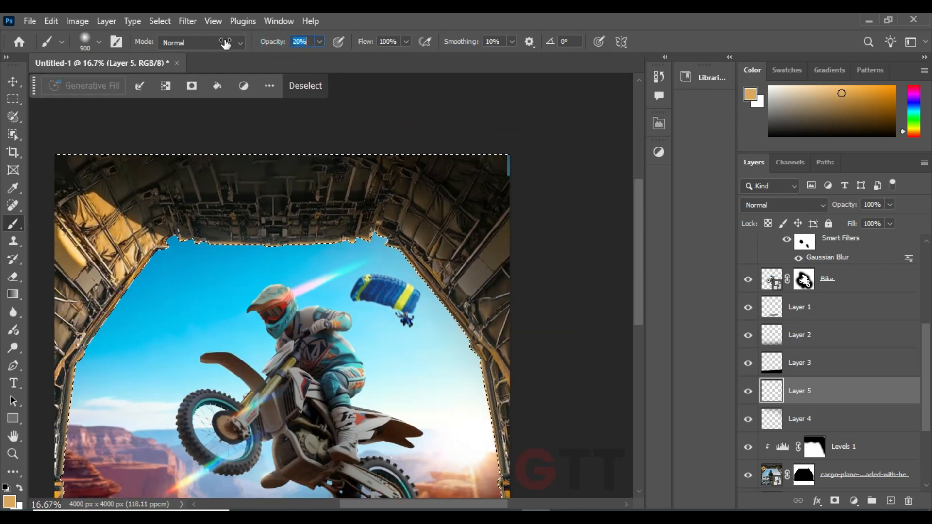
{"action": "scroll", "coordinate": [403, 291], "scroll_direction": "down", "scroll_amount": 3}
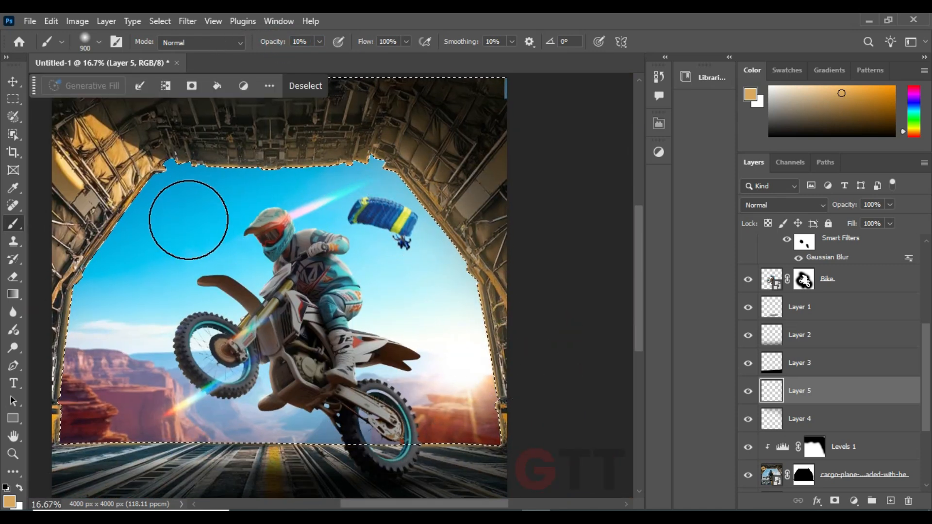
{"action": "key", "text": "ctrl+d"}
Convert Layer 5 to a smart object and try a Gaussian Blur on it
{"action": "left_click", "coordinate": [924, 162]}
{"action": "left_click", "coordinate": [825, 355]}
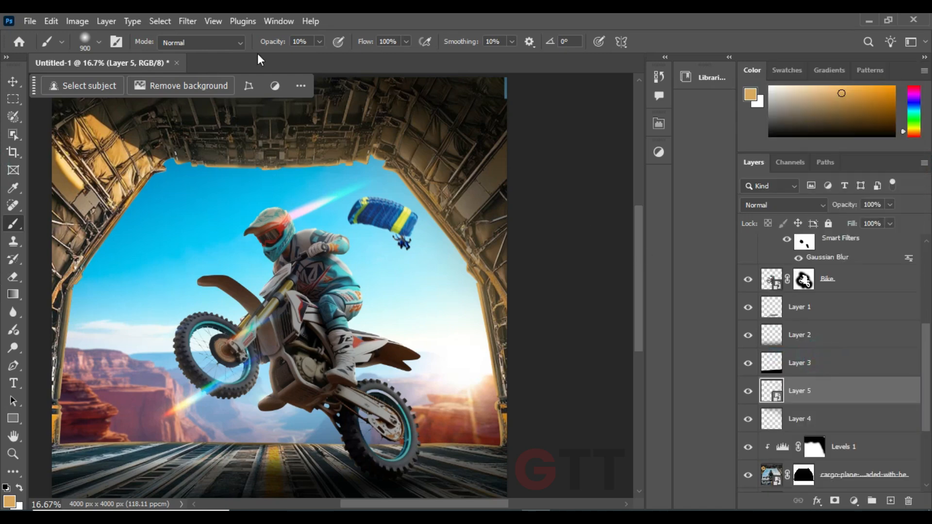
{"action": "left_click", "coordinate": [188, 21]}
{"action": "left_click", "coordinate": [373, 256]}
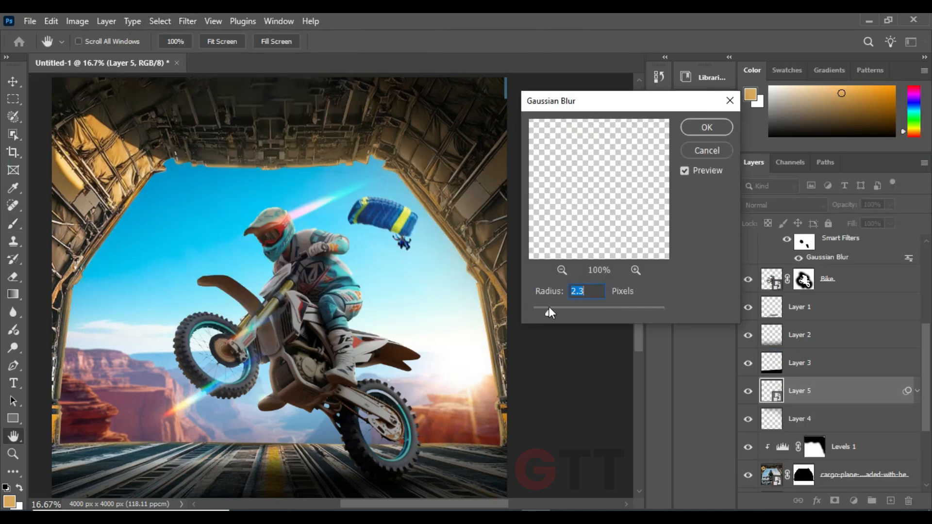
{"action": "left_click", "coordinate": [709, 151]}
Set Layer 5 to Linear Light at 100% opacity and split its Blend If white sliders, with the underlying one at 38/255
{"action": "left_click", "coordinate": [793, 203]}
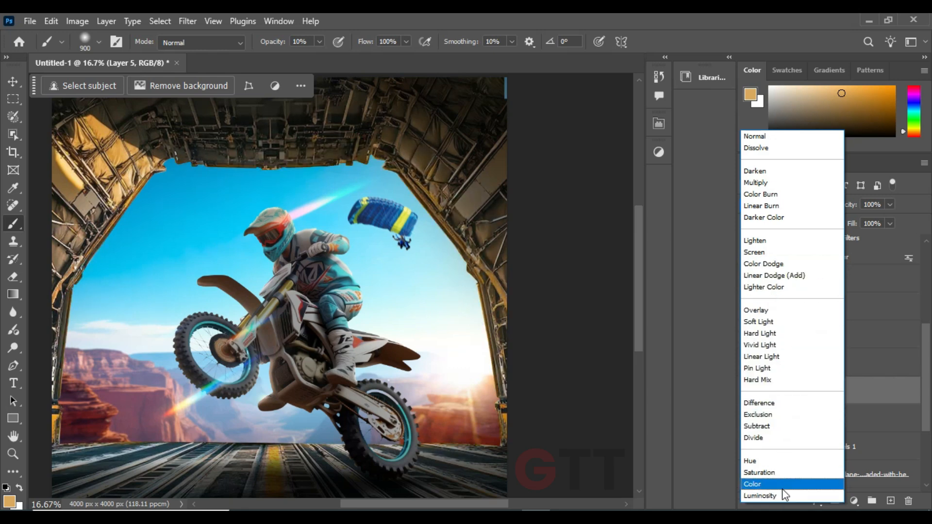
{"action": "left_click", "coordinate": [774, 357]}
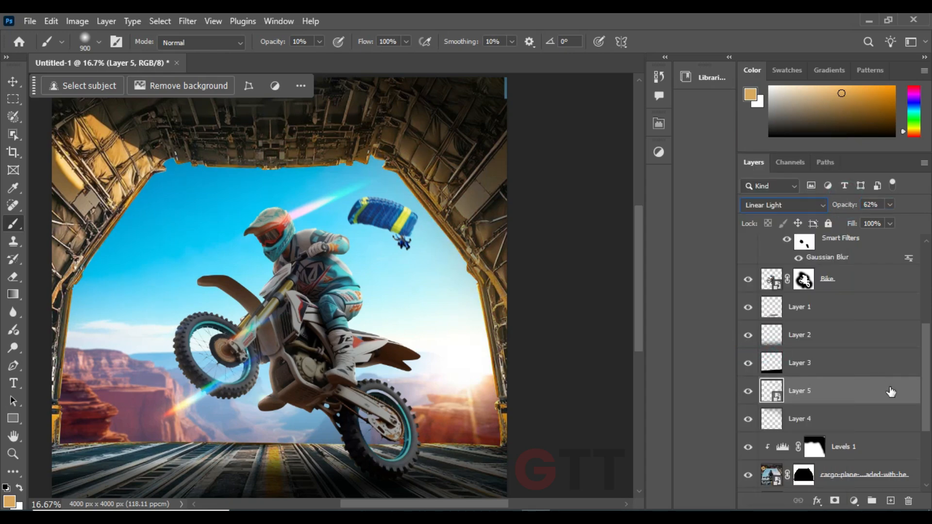
{"action": "double_click", "coordinate": [891, 391]}
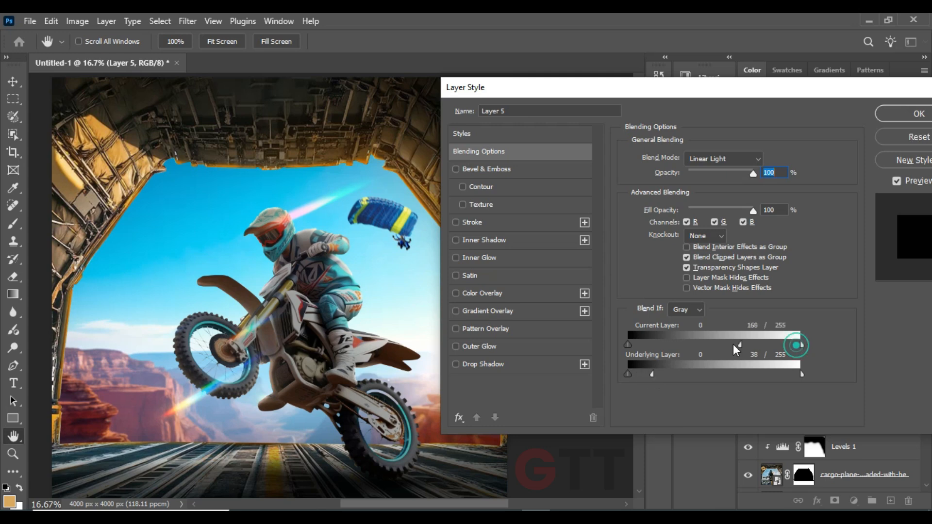
{"action": "left_click", "coordinate": [884, 119]}
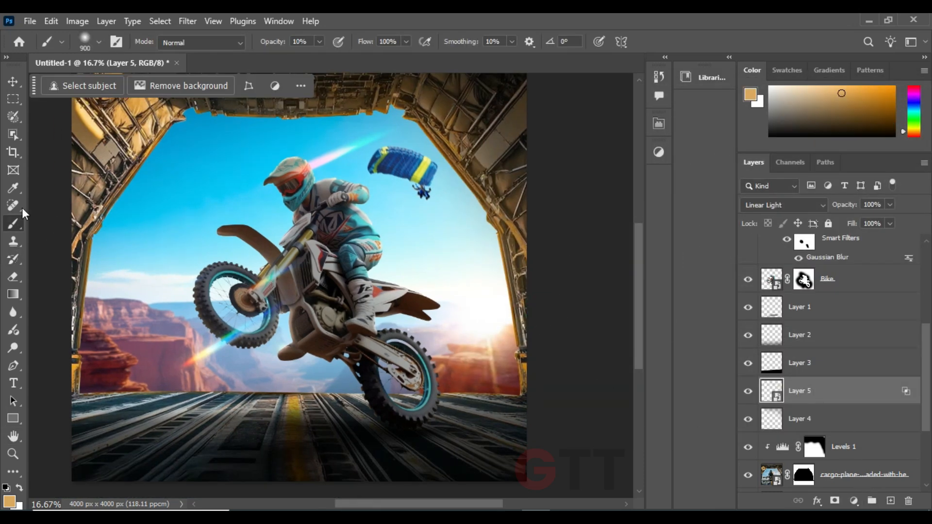
Rasterize Layer 5 and paint soft tan light over the bay floor with the 900 px brush at 10% opacity
{"action": "left_click", "coordinate": [843, 426]}
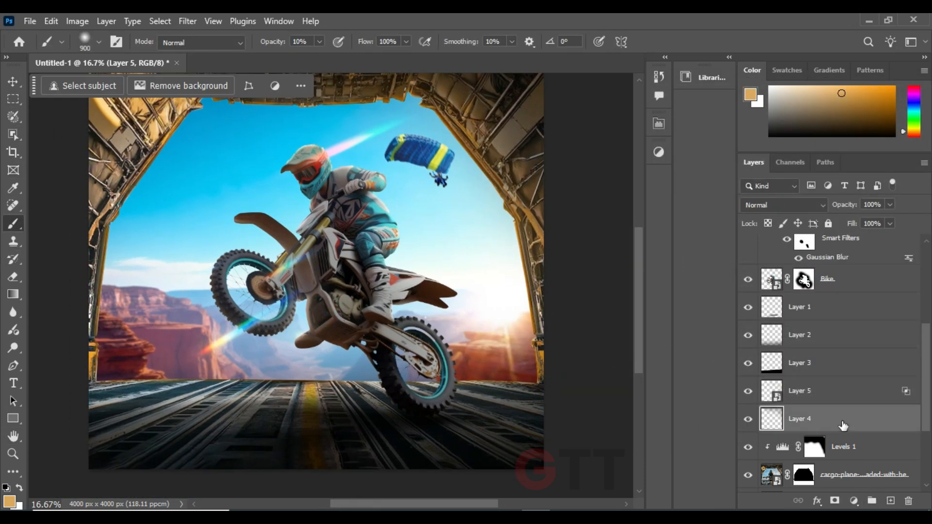
{"action": "left_click", "coordinate": [856, 395]}
{"action": "right_click", "coordinate": [860, 394]}
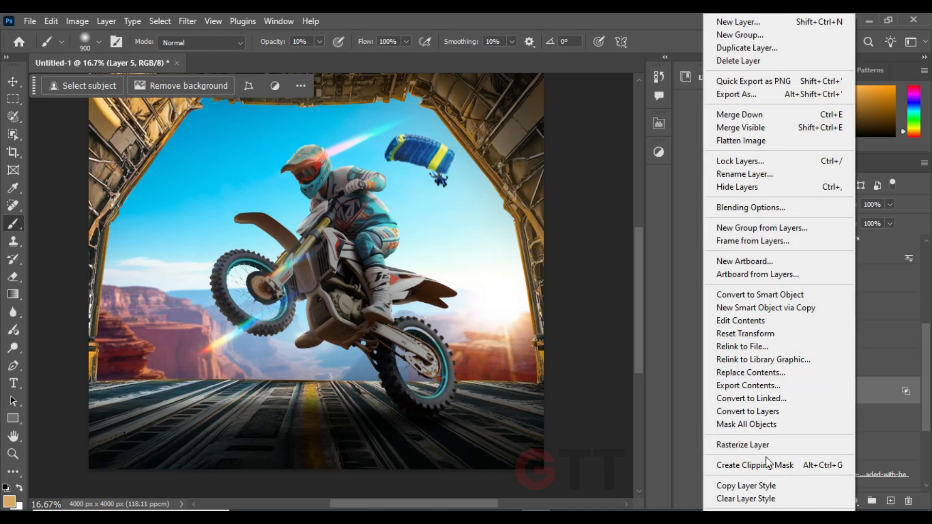
{"action": "left_click", "coordinate": [753, 445]}
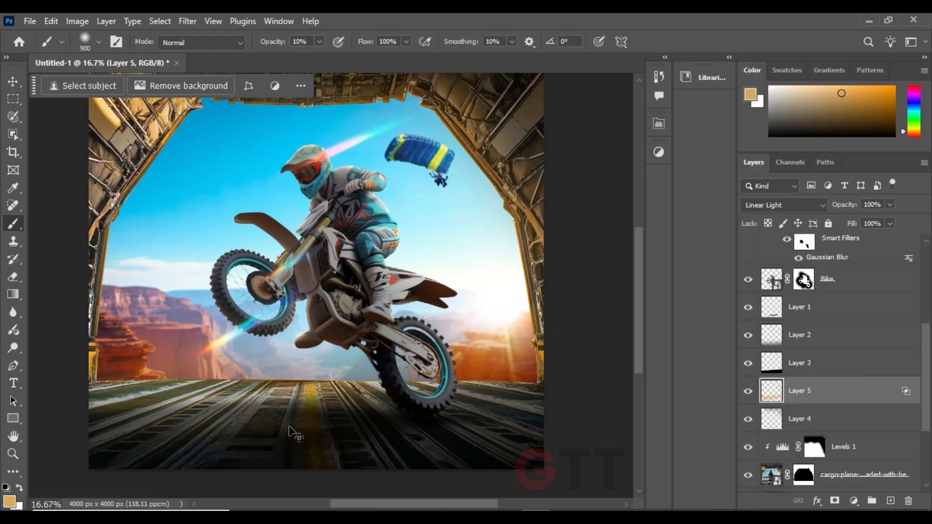
{"action": "key", "text": "ctrl+minus"}
{"action": "left_click_drag", "start_coordinate": [304, 406], "coordinate": [300, 429]}
Nudge the bike, its Curves 1 and Color Fill 1 layers and the Layer 1 shadow slightly up and to the right
{"action": "left_click", "coordinate": [13, 82]}
{"action": "left_click", "coordinate": [92, 145]}
{"action": "left_click_drag", "start_coordinate": [927, 399], "coordinate": [927, 383]}
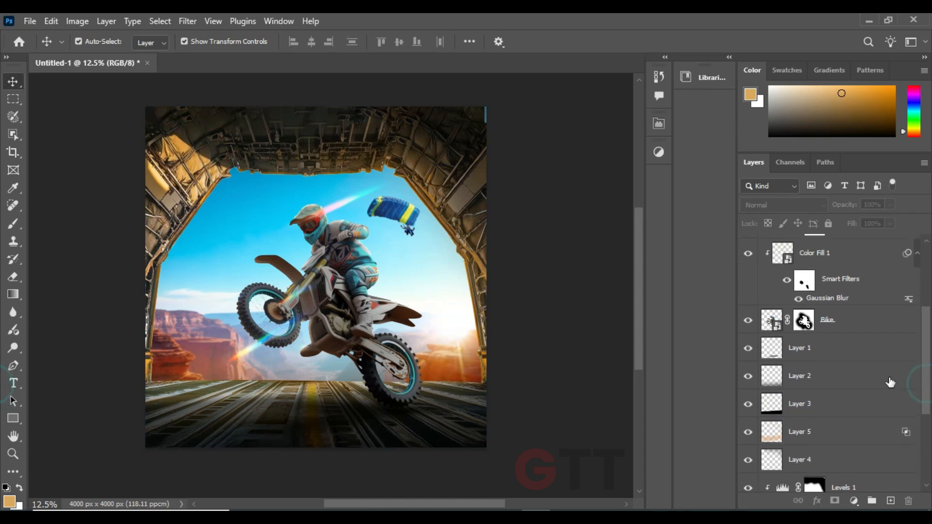
{"action": "left_click", "coordinate": [886, 350]}
{"action": "left_click_drag", "start_coordinate": [927, 329], "coordinate": [926, 285]}
{"action": "left_click", "coordinate": [888, 344], "text": "shift"}
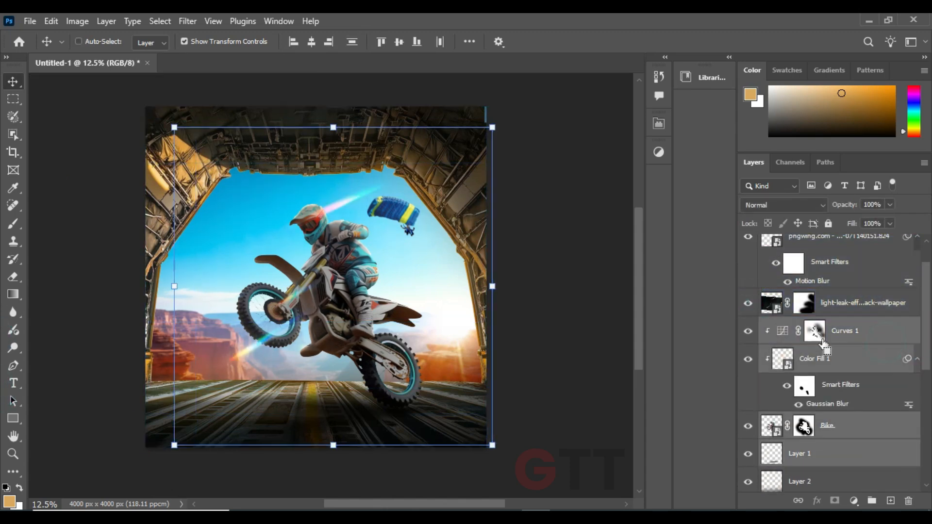
{"action": "key", "text": "ctrl+t"}
{"action": "left_click", "coordinate": [474, 214]}
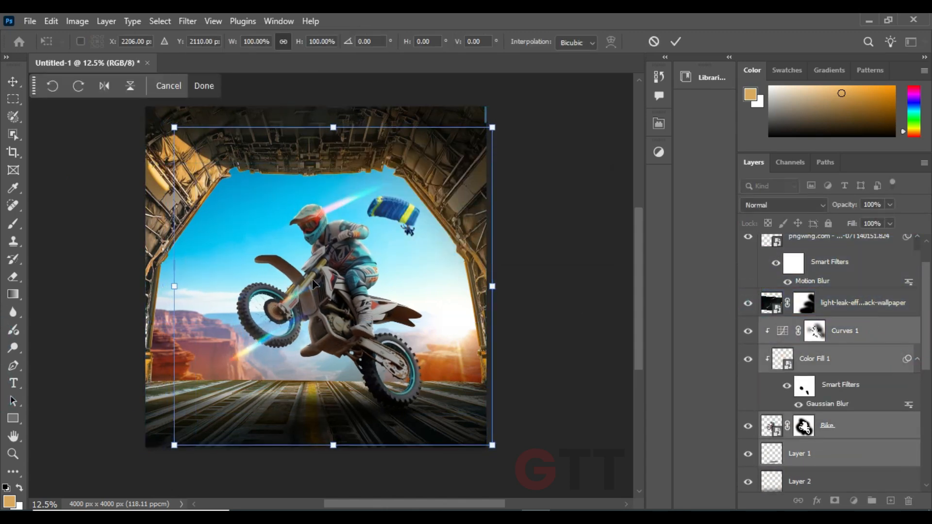
{"action": "left_click_drag", "start_coordinate": [313, 284], "coordinate": [319, 278]}
{"action": "key", "text": "Return"}
Show the skydiver layer and lower it in the stack to just above the landscape layer
{"action": "left_click", "coordinate": [904, 303]}
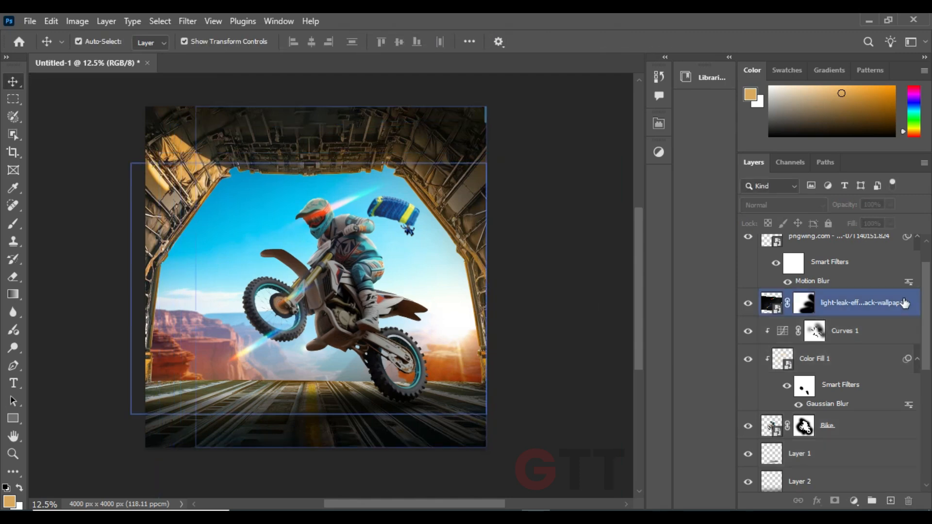
{"action": "scroll", "coordinate": [904, 303], "scroll_direction": "up", "scroll_amount": 2}
{"action": "left_click", "coordinate": [884, 251]}
{"action": "left_click", "coordinate": [748, 249]}
{"action": "key", "text": "ctrl+bracketleft"}
{"action": "key", "text": "ctrl+bracketleft"}
{"action": "key", "text": "ctrl+bracketleft"}
{"action": "key", "text": "ctrl+bracketleft"}
{"action": "key", "text": "ctrl+bracketleft"}
{"action": "key", "text": "ctrl+bracketleft"}
{"action": "key", "text": "ctrl+bracketleft"}
{"action": "key", "text": "ctrl+bracketleft"}
{"action": "key", "text": "ctrl+bracketleft"}
{"action": "key", "text": "ctrl+bracketleft"}
{"action": "key", "text": "ctrl+bracketleft"}
{"action": "key", "text": "ctrl+bracketleft"}
{"action": "key", "text": "ctrl+bracketleft"}
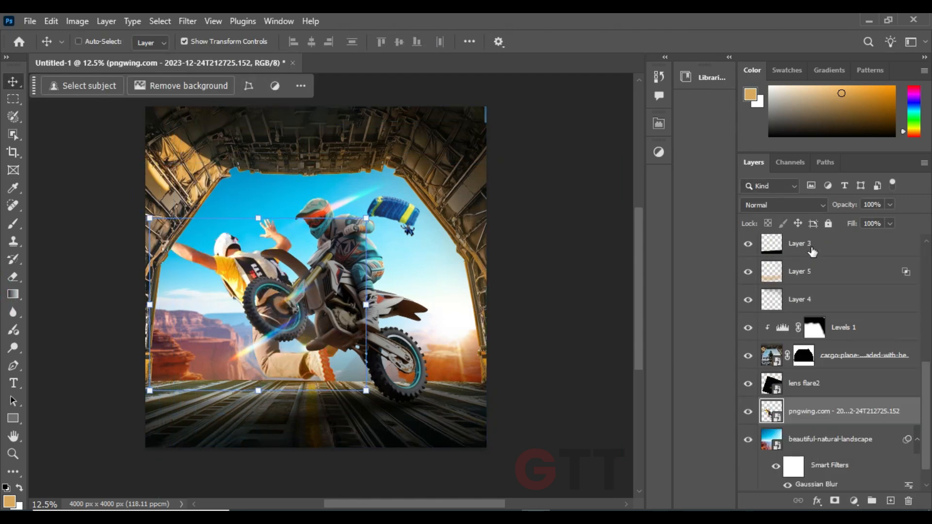
Scale the skydiver to about 49%, place it over the canyon on the left and flip it horizontally
{"action": "key", "text": "ctrl+t"}
{"action": "left_click_drag", "start_coordinate": [366, 218], "coordinate": [311, 261]}
{"action": "left_click_drag", "start_coordinate": [264, 305], "coordinate": [218, 344]}
{"action": "right_click", "coordinate": [218, 343]}
{"action": "left_click", "coordinate": [250, 323]}
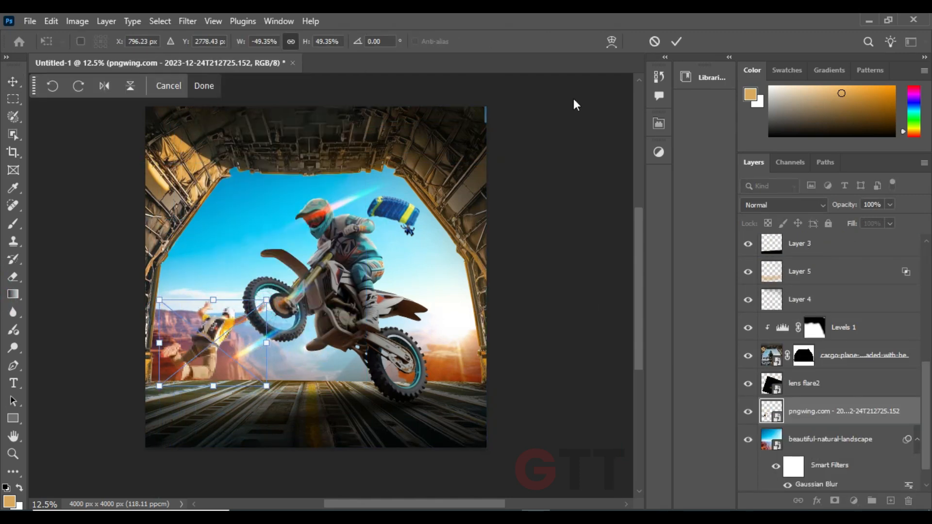
Rotate, resize and reposition the skydiver so it falls beside the bay's lower-left edge
{"action": "left_click_drag", "start_coordinate": [281, 285], "coordinate": [288, 295]}
{"action": "left_click_drag", "start_coordinate": [272, 307], "coordinate": [268, 335]}
{"action": "left_click_drag", "start_coordinate": [293, 310], "coordinate": [288, 314]}
{"action": "left_click_drag", "start_coordinate": [277, 349], "coordinate": [261, 364]}
{"action": "left_click_drag", "start_coordinate": [196, 341], "coordinate": [201, 350]}
{"action": "left_click_drag", "start_coordinate": [283, 336], "coordinate": [287, 352]}
{"action": "left_click_drag", "start_coordinate": [259, 344], "coordinate": [279, 336]}
{"action": "left_click_drag", "start_coordinate": [245, 342], "coordinate": [269, 343]}
{"action": "left_click_drag", "start_coordinate": [267, 391], "coordinate": [268, 389]}
{"action": "mouse_move", "coordinate": [216, 352]}
{"action": "left_mouse_down"}
{"action": "mouse_move", "coordinate": [225, 354]}
{"action": "mouse_move", "coordinate": [214, 353]}
{"action": "left_mouse_up"}
{"action": "left_click", "coordinate": [206, 87]}
Apply Motion Blur to the skydiver at a -35° angle and slightly increase its distance above 15 pixels
{"action": "left_click", "coordinate": [188, 22]}
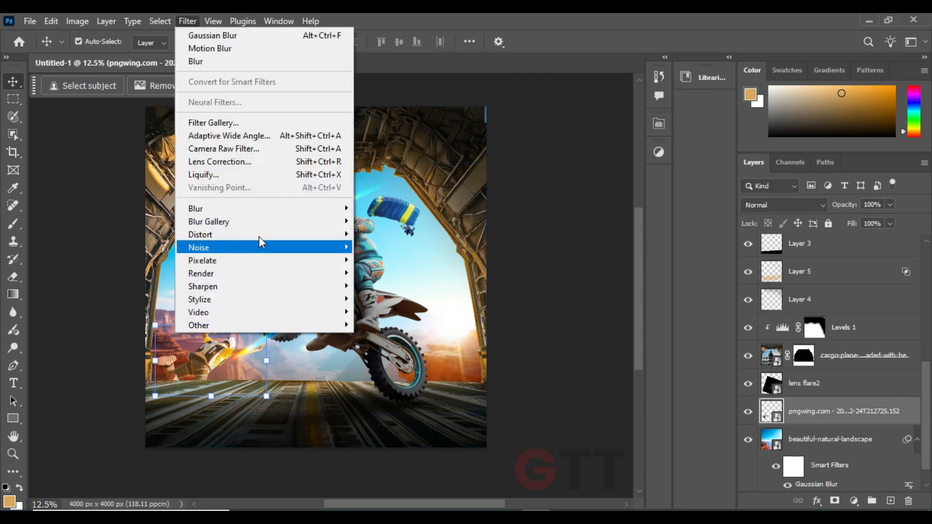
{"action": "mouse_move", "coordinate": [272, 209]}
{"action": "left_click", "coordinate": [384, 287]}
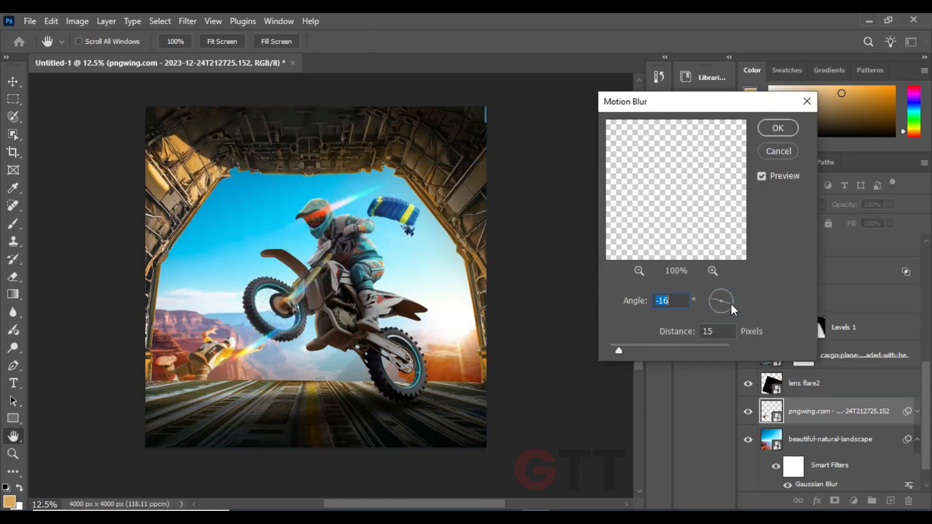
{"action": "left_click", "coordinate": [775, 126]}
{"action": "double_click", "coordinate": [814, 459]}
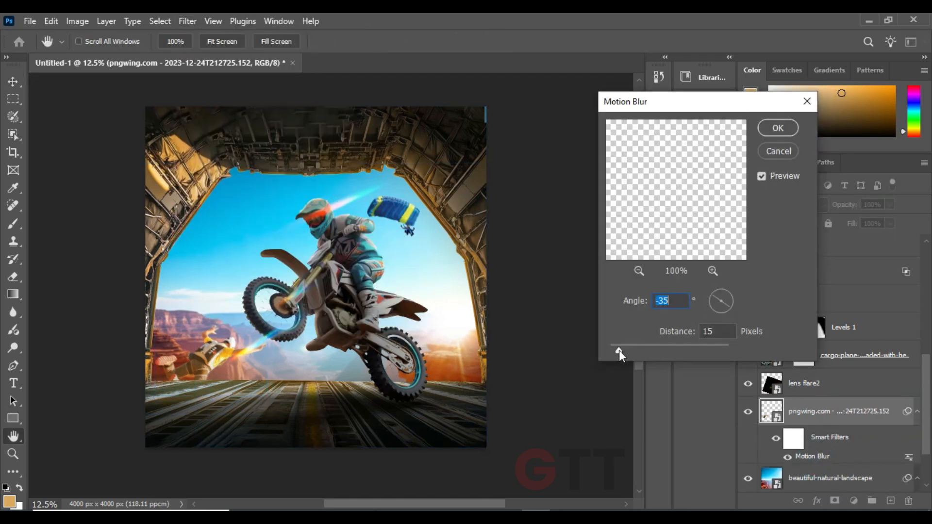
{"action": "left_click_drag", "start_coordinate": [619, 351], "coordinate": [624, 351]}
{"action": "left_click", "coordinate": [780, 131]}
{"action": "left_click", "coordinate": [554, 270]}
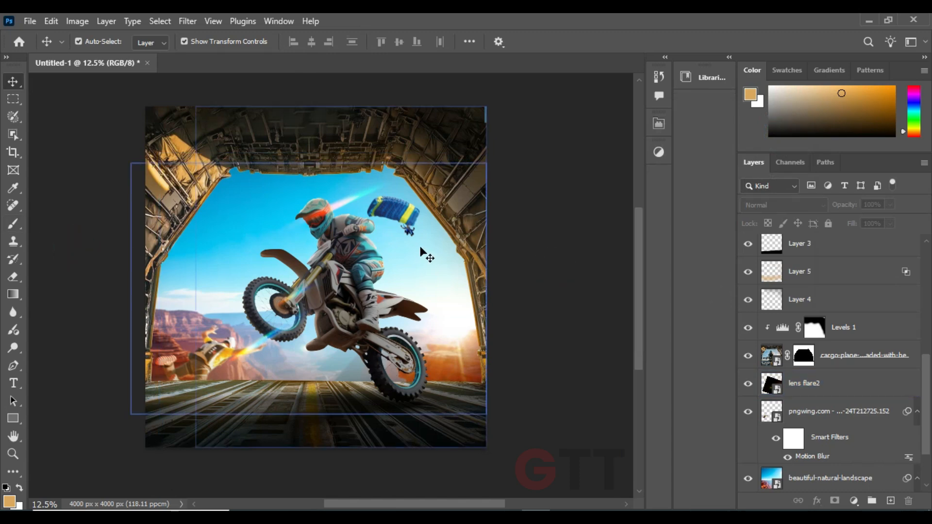
Shrink the parachutist and keep it in the sky to the right of the rider's helmet
{"action": "left_click", "coordinate": [413, 213]}
{"action": "key", "text": "ctrl+t"}
{"action": "left_click_drag", "start_coordinate": [427, 219], "coordinate": [395, 214]}
{"action": "key", "text": "Return"}
{"action": "key", "text": "ctrl+alt+f"}
Fully lock the light-leak-effect-black-wallpaper layer
{"action": "left_click", "coordinate": [184, 373], "text": "ctrl"}
{"action": "left_click", "coordinate": [828, 224]}
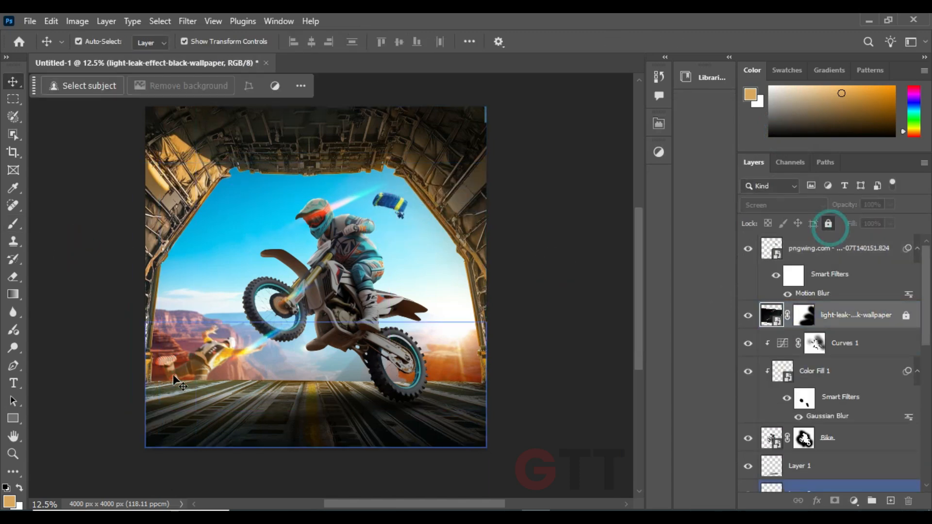
{"action": "left_click", "coordinate": [195, 371]}
Transform the skydiver again, adjusting its rotation and position over the canyon below the front wheel
{"action": "left_click", "coordinate": [207, 352]}
{"action": "left_click", "coordinate": [213, 352]}
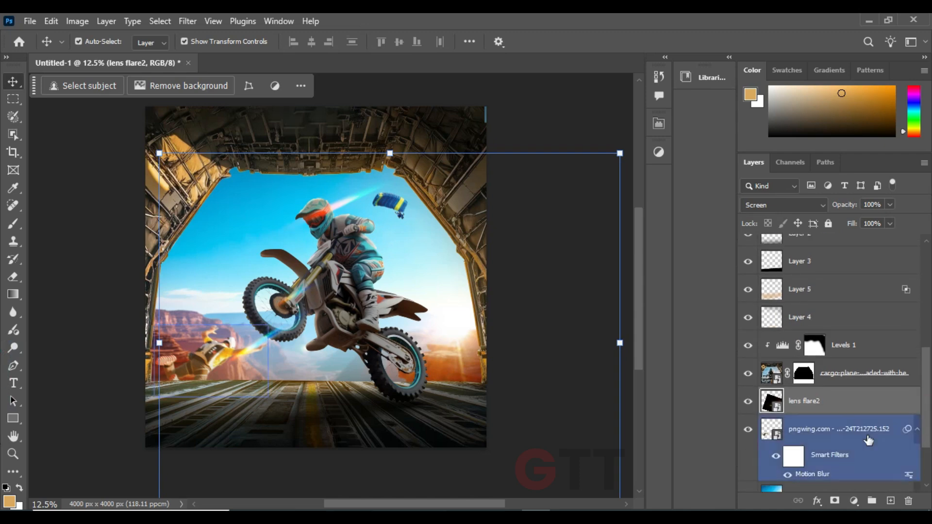
{"action": "key", "text": "ctrl+t"}
{"action": "left_click_drag", "start_coordinate": [219, 320], "coordinate": [223, 308]}
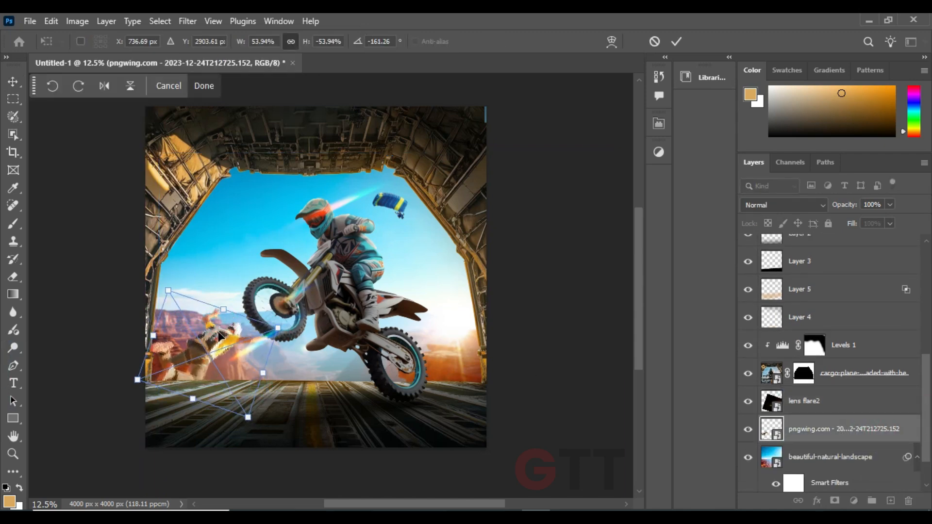
{"action": "left_click_drag", "start_coordinate": [228, 347], "coordinate": [237, 347]}
{"action": "left_click_drag", "start_coordinate": [274, 311], "coordinate": [257, 295]}
{"action": "key", "text": "Return"}
{"action": "key", "text": "ctrl+alt+f"}
Enlarge the bike, its clipped adjustments and the Layer 1 shadow to 103.75% and reposition them in the bay
{"action": "left_click", "coordinate": [351, 304]}
{"action": "left_click_drag", "start_coordinate": [351, 305], "coordinate": [333, 321]}
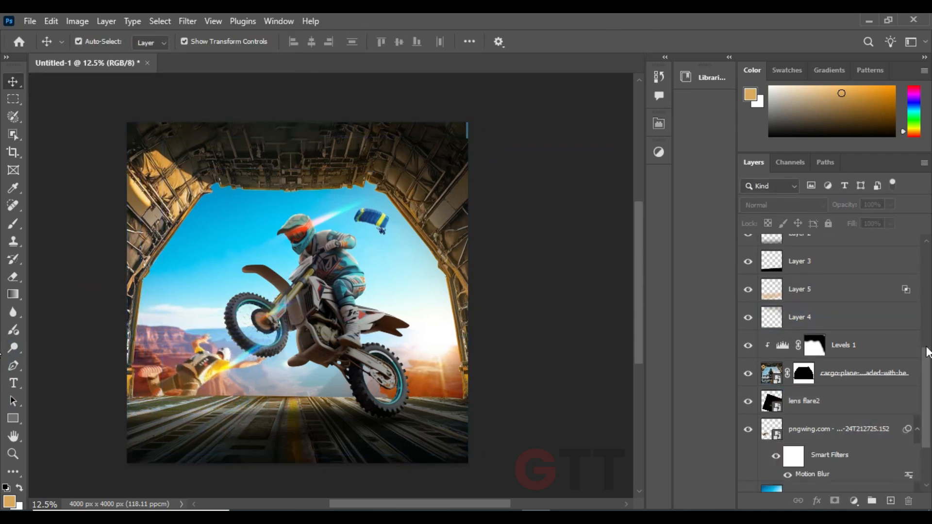
{"action": "left_click_drag", "start_coordinate": [927, 351], "coordinate": [926, 278]}
{"action": "left_click", "coordinate": [843, 392]}
{"action": "left_click", "coordinate": [853, 268], "text": "shift"}
{"action": "key", "text": "ctrl+t"}
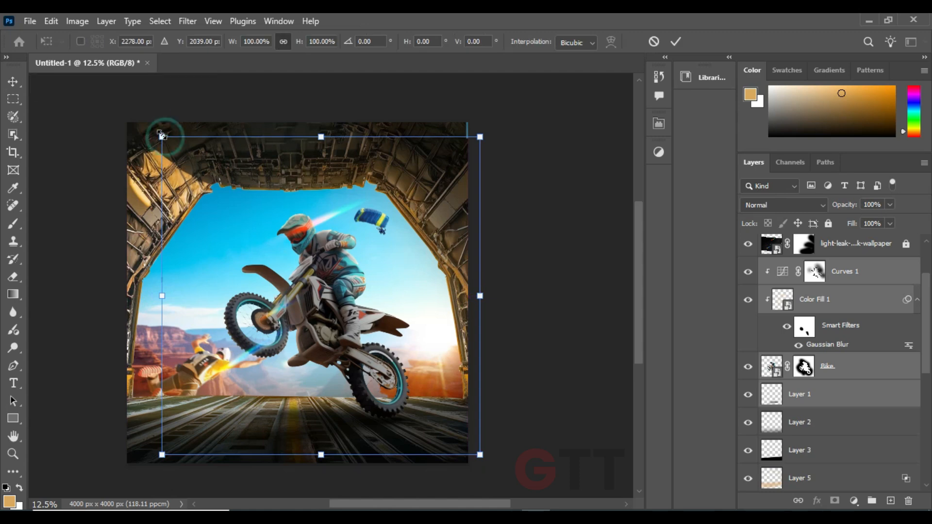
{"action": "left_click_drag", "start_coordinate": [162, 137], "coordinate": [150, 125]}
{"action": "mouse_move", "coordinate": [336, 252]}
{"action": "left_mouse_down"}
{"action": "mouse_move", "coordinate": [328, 242]}
{"action": "mouse_move", "coordinate": [340, 246]}
{"action": "mouse_move", "coordinate": [340, 267]}
{"action": "left_mouse_up"}
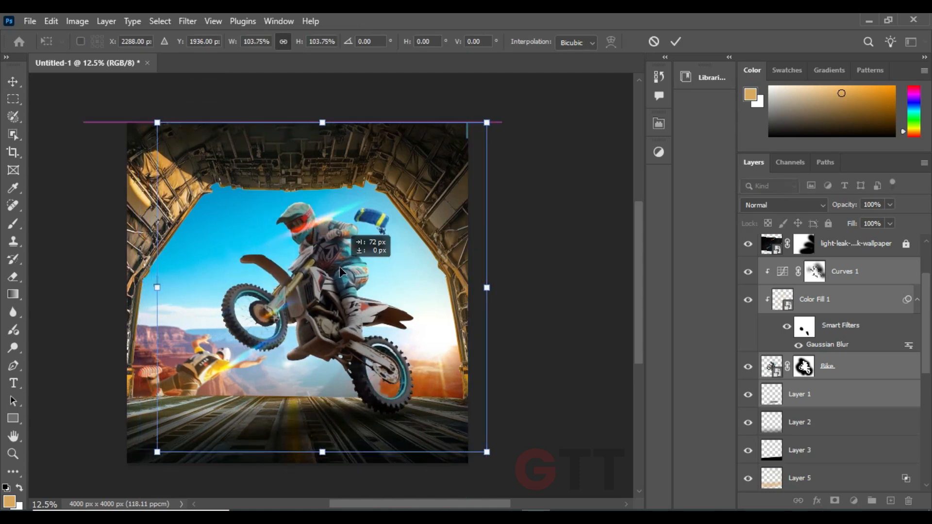
{"action": "key", "text": "Return"}
Move the parachutist into the sky left of the rider's helmet and scale it down
{"action": "left_click", "coordinate": [383, 224]}
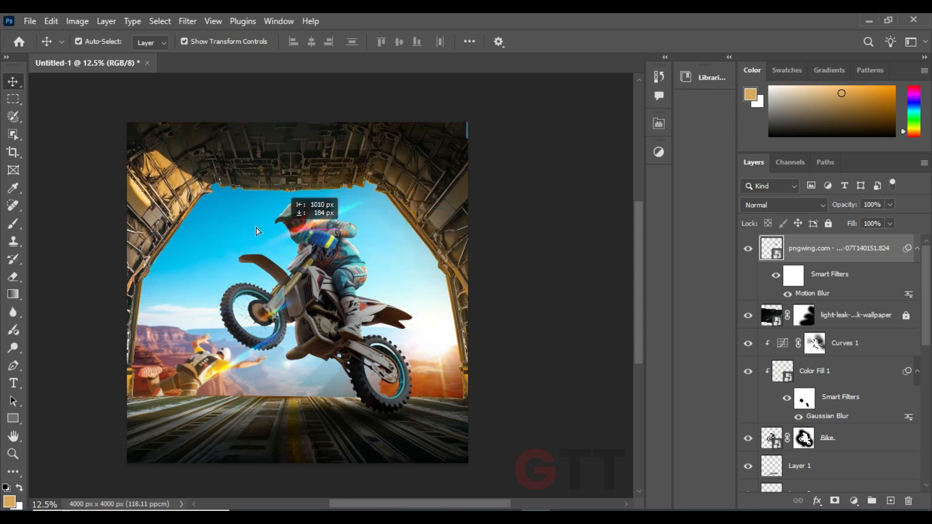
{"action": "left_click_drag", "start_coordinate": [257, 232], "coordinate": [227, 230]}
{"action": "key", "text": "ctrl+t"}
{"action": "left_click_drag", "start_coordinate": [254, 249], "coordinate": [232, 224]}
{"action": "key", "text": "Return"}
{"action": "key", "text": "ctrl+z"}
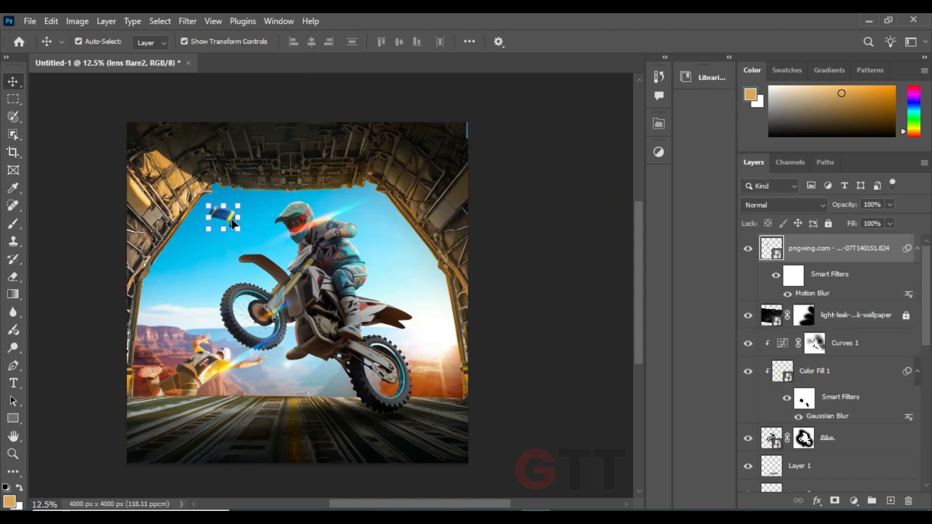
{"action": "left_click", "coordinate": [75, 296]}
Place the lens flare 1 image above the light-leak layer, move it onto the bike and set it to Screen
{"action": "left_click_drag", "start_coordinate": [147, 302], "coordinate": [137, 302]}
{"action": "left_click", "coordinate": [828, 370]}
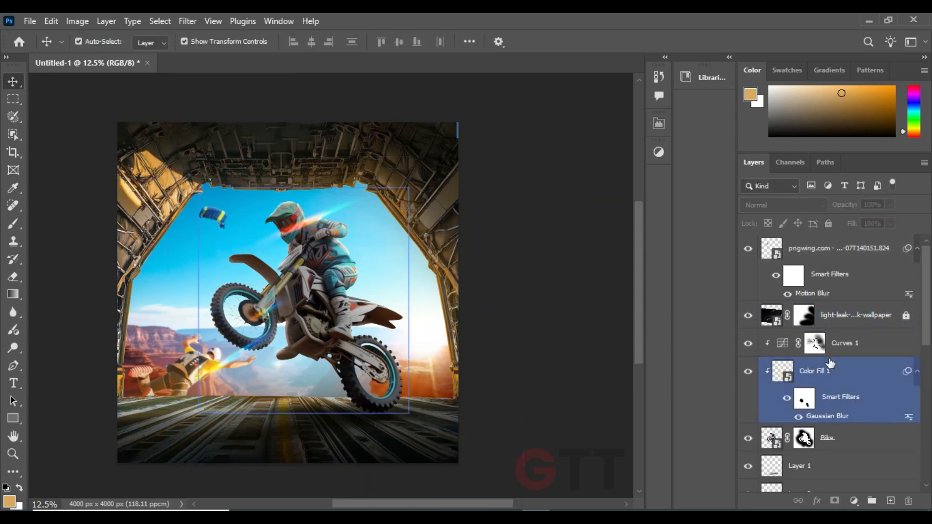
{"action": "left_click", "coordinate": [920, 315]}
{"action": "left_click", "coordinate": [368, 126]}
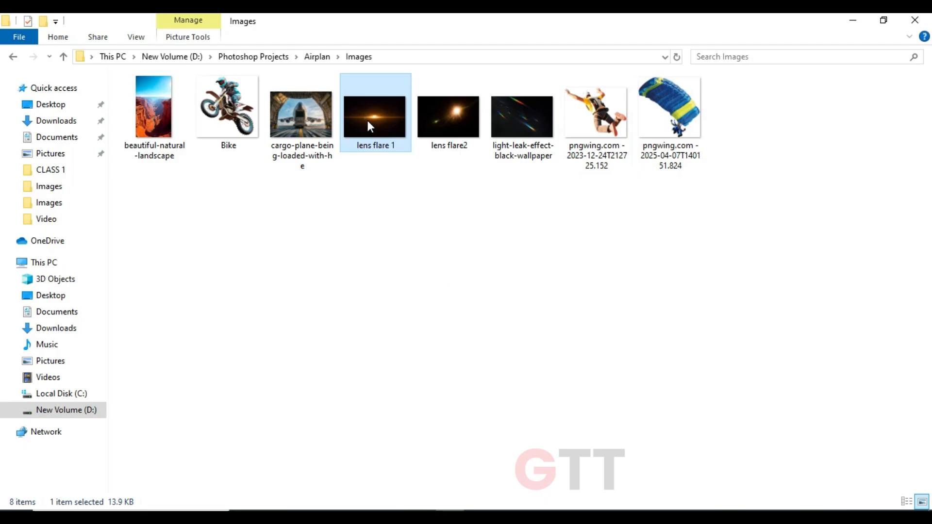
{"action": "left_click_drag", "start_coordinate": [368, 127], "coordinate": [539, 505]}
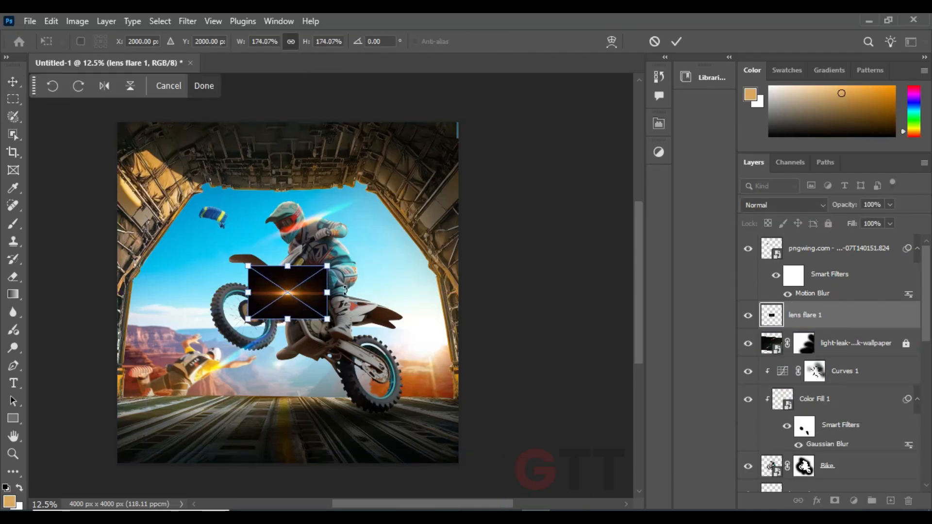
{"action": "key", "text": "Return"}
{"action": "left_click_drag", "start_coordinate": [345, 290], "coordinate": [297, 306]}
{"action": "left_click", "coordinate": [785, 205]}
{"action": "left_click", "coordinate": [757, 250]}
Resize and rotate lens flare 1 so its glow follows the bike's front fork
{"action": "key", "text": "ctrl+t"}
{"action": "left_click_drag", "start_coordinate": [350, 304], "coordinate": [329, 256]}
{"action": "mouse_move", "coordinate": [305, 310]}
{"action": "left_mouse_down"}
{"action": "mouse_move", "coordinate": [290, 292]}
{"action": "mouse_move", "coordinate": [320, 316]}
{"action": "left_mouse_up"}
{"action": "key", "text": "Return"}
{"action": "key", "text": "ctrl+plus"}
{"action": "key", "text": "ctrl+plus"}
{"action": "key", "text": "ctrl+plus"}
{"action": "key", "text": "ctrl+t"}
{"action": "left_click_drag", "start_coordinate": [257, 356], "coordinate": [199, 325]}
Duplicate lens flare 1 onto the rider's hand, transform the copy along the arm and reduce its opacity to 74%
{"action": "left_click_drag", "start_coordinate": [184, 302], "coordinate": [300, 216]}
{"action": "key", "text": "Return"}
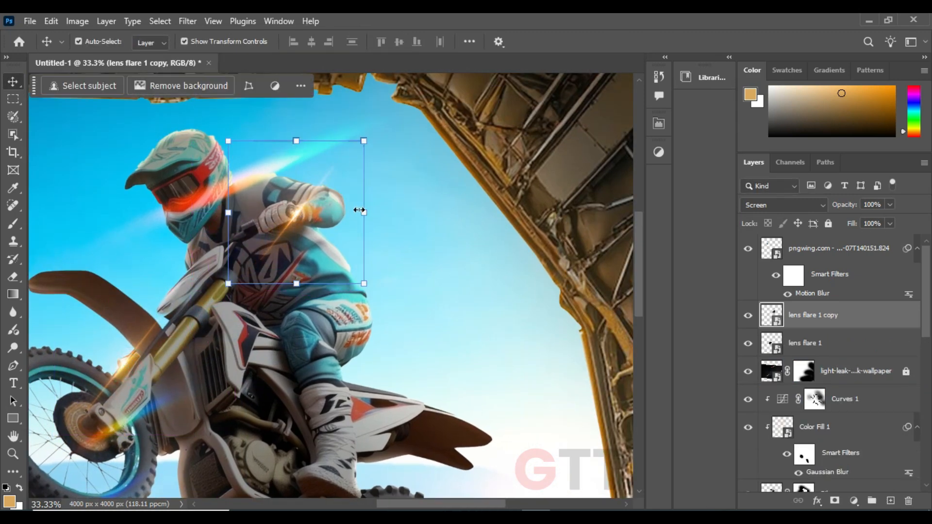
{"action": "key", "text": "ctrl+t"}
{"action": "left_click_drag", "start_coordinate": [331, 164], "coordinate": [327, 235]}
{"action": "key", "text": "Return"}
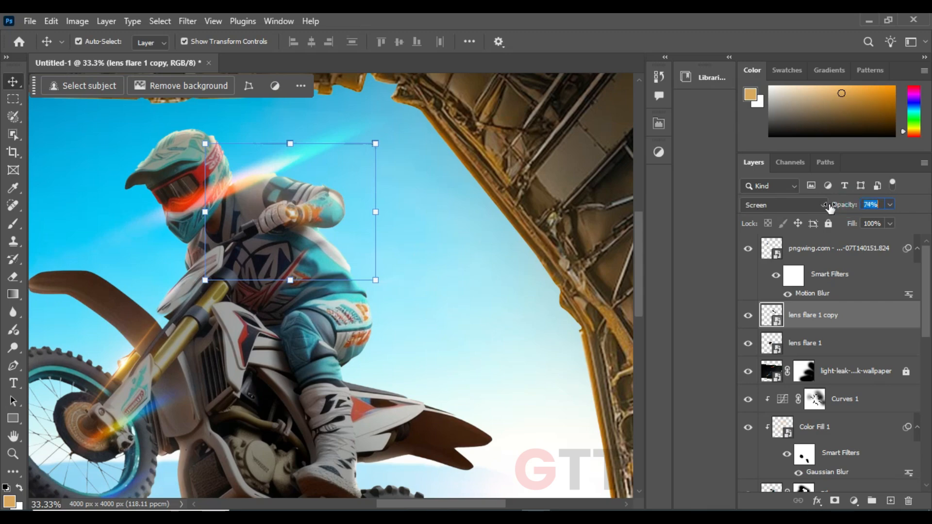
{"action": "left_click", "coordinate": [372, 217]}
{"action": "left_click_drag", "start_coordinate": [422, 311], "coordinate": [443, 266]}
{"action": "left_click", "coordinate": [320, 170]}
{"action": "left_click_drag", "start_coordinate": [261, 274], "coordinate": [290, 270]}
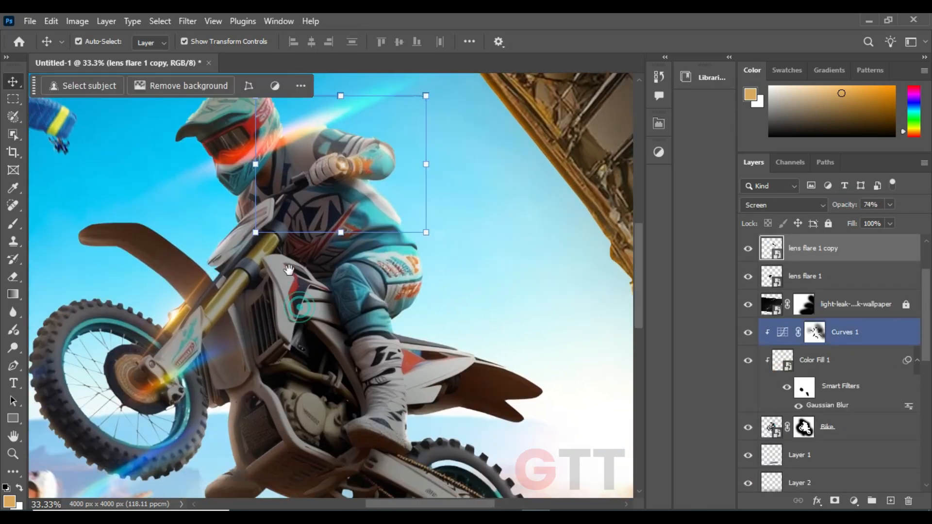
Add a clipped Curves adjustment to the cargo plane layer and darken it by lowering the highlight end point
{"action": "key", "text": "ctrl+minus"}
{"action": "key", "text": "ctrl+minus"}
{"action": "key", "text": "ctrl+minus"}
{"action": "left_click", "coordinate": [78, 239]}
{"action": "left_click_drag", "start_coordinate": [71, 234], "coordinate": [83, 241]}
{"action": "left_click", "coordinate": [237, 158]}
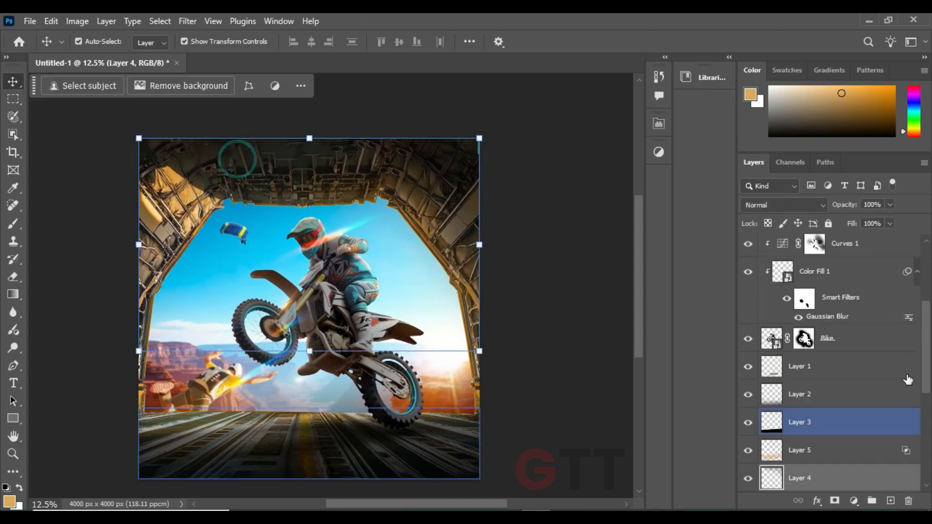
{"action": "scroll", "coordinate": [912, 403], "scroll_direction": "down", "scroll_amount": 5}
{"action": "scroll", "coordinate": [918, 403], "scroll_direction": "up", "scroll_amount": 1}
{"action": "left_click", "coordinate": [877, 348]}
{"action": "left_click", "coordinate": [854, 501]}
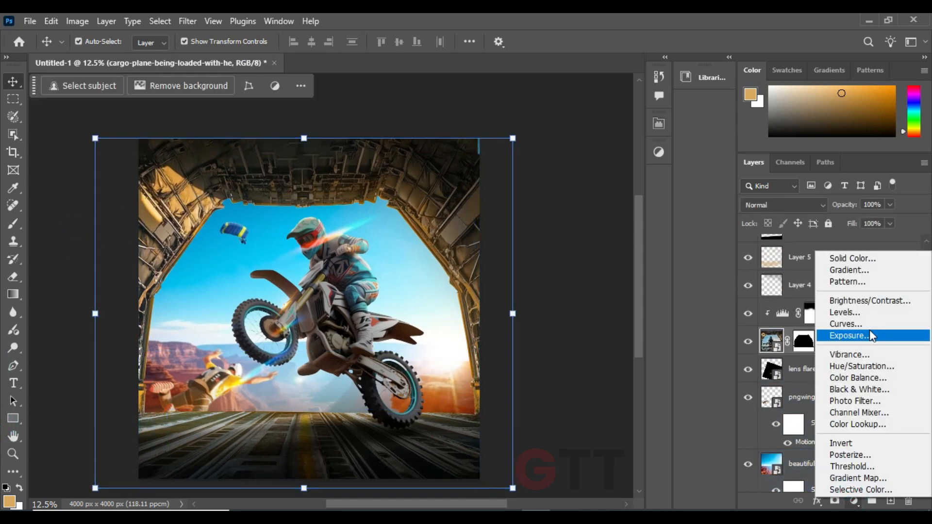
{"action": "left_click", "coordinate": [854, 323]}
{"action": "left_click_drag", "start_coordinate": [622, 196], "coordinate": [625, 227]}
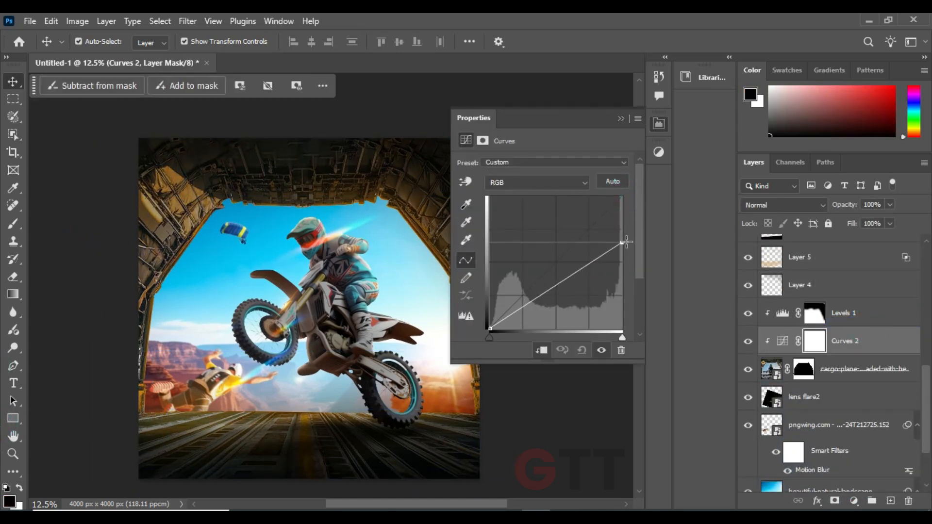
{"action": "left_click", "coordinate": [621, 118]}
Paint black on the Curves 2 mask around the bay opening with the 900 px brush at 100% opacity
{"action": "key", "text": "b"}
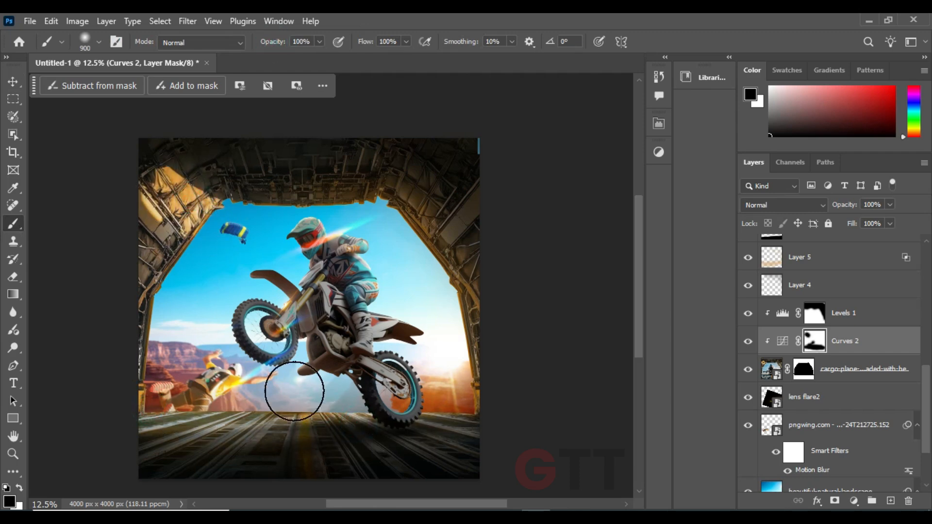
{"action": "key", "text": "v"}
{"action": "left_click", "coordinate": [32, 152]}
Try to enlarge the bike, its clipped adjustments and the Layer 1 shadow together
{"action": "left_click_drag", "start_coordinate": [930, 391], "coordinate": [929, 313]}
{"action": "left_click", "coordinate": [871, 351]}
{"action": "left_click", "coordinate": [868, 292], "text": "shift"}
{"action": "key", "text": "ctrl+t"}
{"action": "left_click_drag", "start_coordinate": [497, 303], "coordinate": [536, 307]}
{"action": "key", "text": "ctrl+z"}
{"action": "key", "text": "ctrl+z"}
{"action": "key", "text": "ctrl+z"}
Leave Layer 1 out of the selection, scale the bike and its clipped adjustments to 97.15%, rotate them 7.78° and shift them right
{"action": "left_click", "coordinate": [813, 430], "text": "ctrl"}
{"action": "left_click_drag", "start_coordinate": [548, 290], "coordinate": [546, 315]}
{"action": "left_click_drag", "start_coordinate": [433, 308], "coordinate": [441, 308]}
{"action": "key", "text": "Down"}
{"action": "key", "text": "Down"}
{"action": "key", "text": "Down"}
{"action": "key", "text": "Down"}
{"action": "key", "text": "Right"}
{"action": "key", "text": "Right"}
{"action": "key", "text": "Right"}
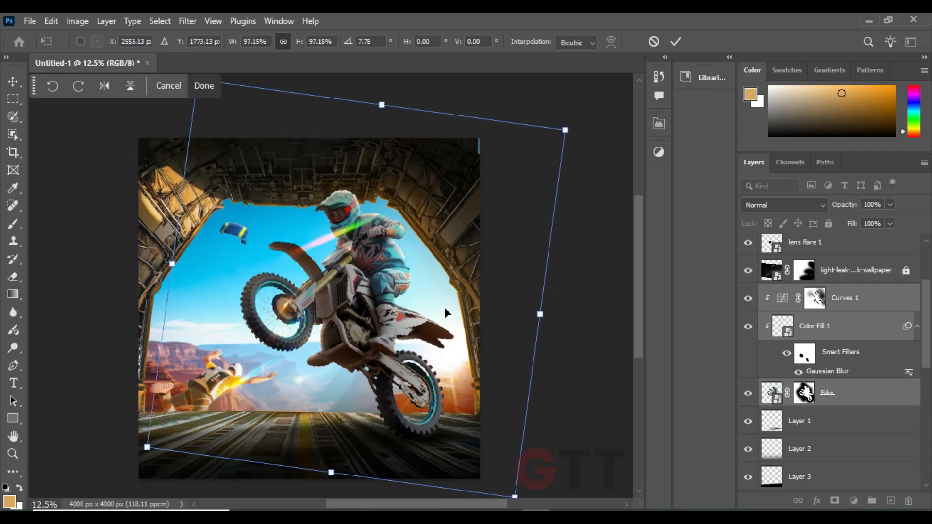
{"action": "key", "text": "Left"}
Fine-tune the bike's size, tilt and position so its rear wheel meets the bay floor
{"action": "left_click_drag", "start_coordinate": [231, 167], "coordinate": [246, 190]}
{"action": "left_click_drag", "start_coordinate": [210, 104], "coordinate": [219, 115]}
{"action": "mouse_move", "coordinate": [391, 330]}
{"action": "left_mouse_down"}
{"action": "mouse_move", "coordinate": [374, 328]}
{"action": "mouse_move", "coordinate": [375, 339]}
{"action": "left_mouse_up"}
{"action": "left_click_drag", "start_coordinate": [537, 350], "coordinate": [520, 348]}
{"action": "left_click_drag", "start_coordinate": [396, 342], "coordinate": [395, 343]}
{"action": "left_click_drag", "start_coordinate": [384, 409], "coordinate": [384, 365]}
{"action": "key", "text": "Return"}
Move the Layer 1 shadow on the floor under the bike's rear wheel
{"action": "left_click", "coordinate": [593, 354]}
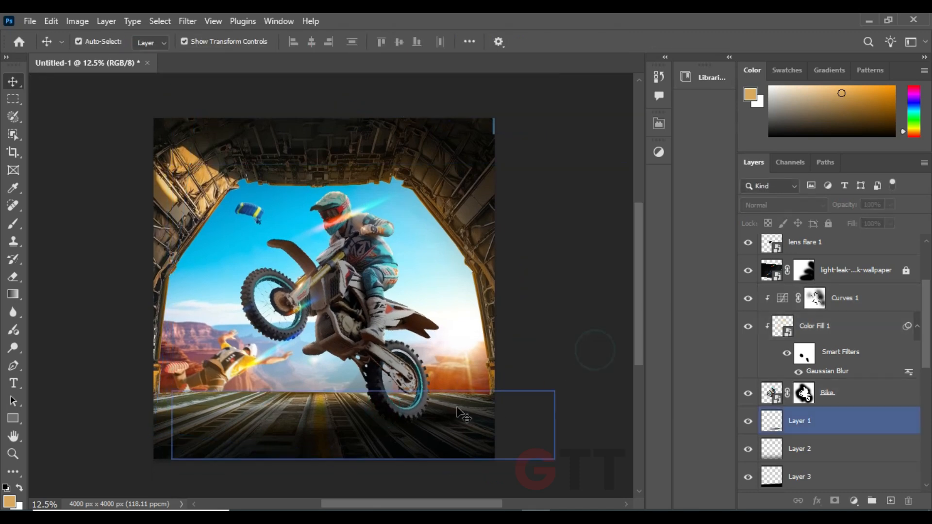
{"action": "left_click", "coordinate": [788, 427]}
{"action": "left_click_drag", "start_coordinate": [457, 421], "coordinate": [410, 427]}
{"action": "left_click", "coordinate": [554, 374]}
Realign lens flare 1 on the repositioned front fork, scaled to 120.89% and rotated to -43.32°
{"action": "left_click_drag", "start_coordinate": [297, 291], "coordinate": [299, 282]}
{"action": "key", "text": "ctrl+t"}
{"action": "key", "text": "ctrl+plus"}
{"action": "key", "text": "ctrl+plus"}
{"action": "key", "text": "ctrl+plus"}
{"action": "left_click_drag", "start_coordinate": [241, 275], "coordinate": [245, 269]}
{"action": "left_click_drag", "start_coordinate": [292, 228], "coordinate": [303, 218]}
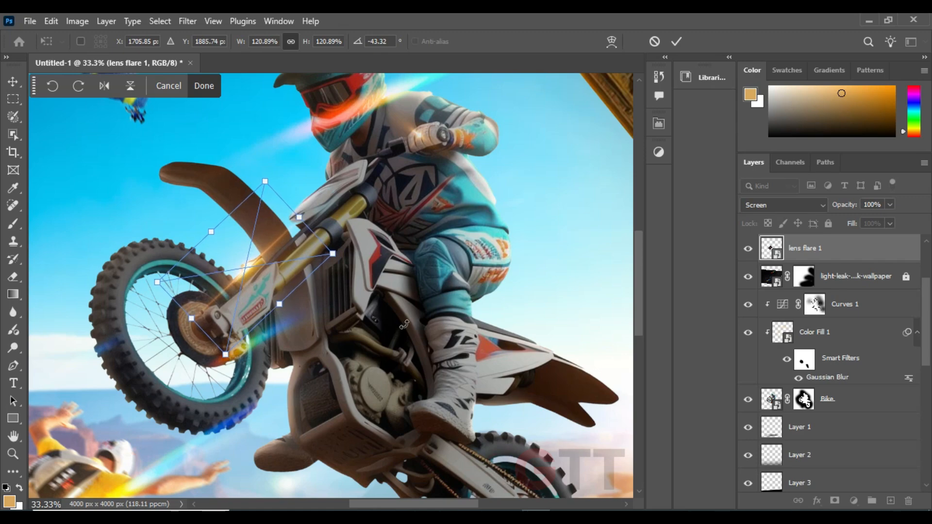
{"action": "key", "text": "ctrl+minus"}
{"action": "key", "text": "ctrl+minus"}
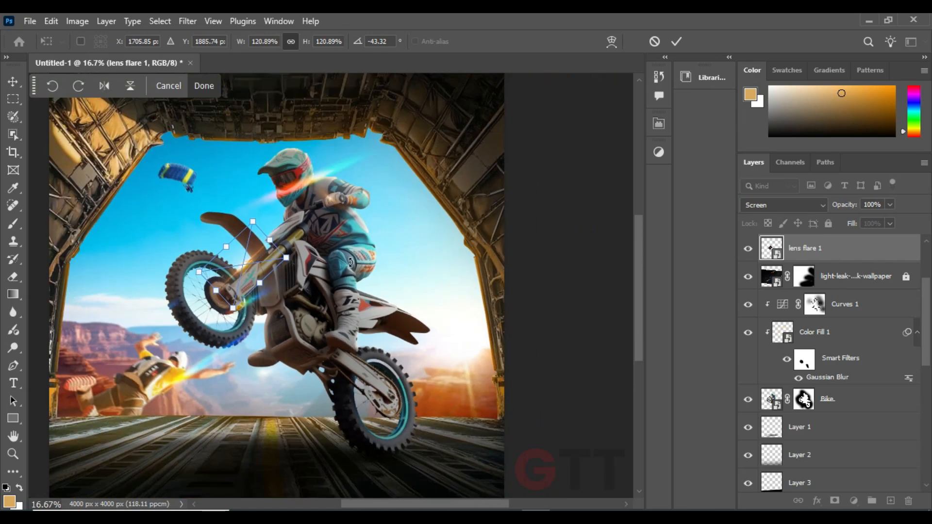
{"action": "left_click", "coordinate": [675, 43]}
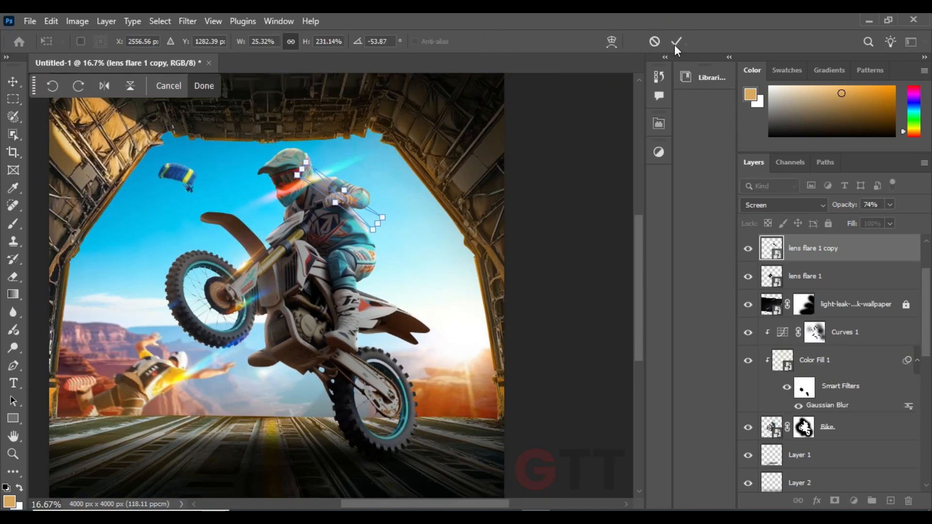
Accept the lens flare copy's transform, unlock the light-leak layer, and enlarge, widen and reposition it around the bike and bay opening
{"action": "left_click", "coordinate": [675, 45]}
{"action": "left_click", "coordinate": [906, 305]}
{"action": "left_click_drag", "start_coordinate": [355, 161], "coordinate": [343, 176]}
{"action": "left_click_drag", "start_coordinate": [486, 148], "coordinate": [443, 181]}
{"action": "left_click_drag", "start_coordinate": [375, 206], "coordinate": [443, 205]}
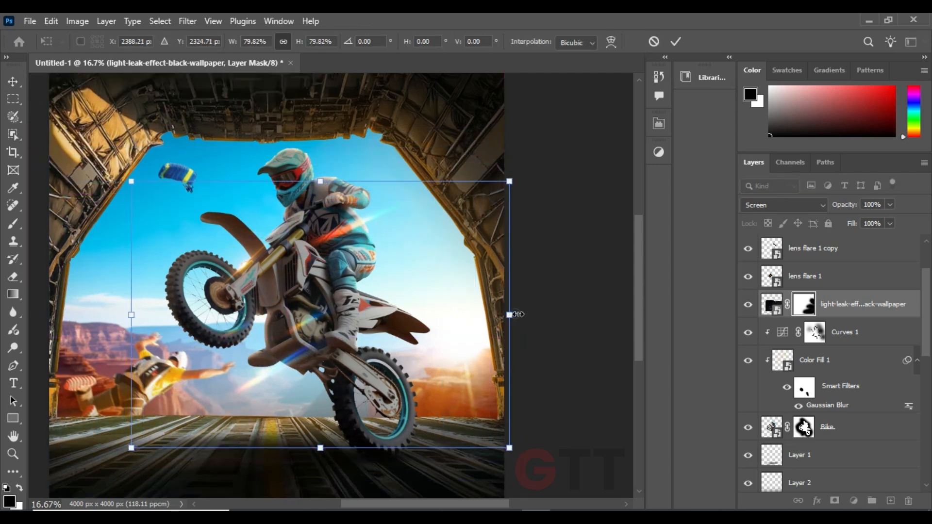
{"action": "left_click_drag", "start_coordinate": [518, 315], "coordinate": [557, 314]}
{"action": "mouse_move", "coordinate": [396, 191]}
{"action": "left_mouse_down"}
{"action": "mouse_move", "coordinate": [406, 205]}
{"action": "mouse_move", "coordinate": [406, 197]}
{"action": "left_mouse_up"}
{"action": "left_click_drag", "start_coordinate": [567, 322], "coordinate": [555, 322]}
{"action": "key", "text": "Return"}
Paint black on the light-leak layer's mask with a 900 px soft brush over the skydiver and the bay floor's left edge
{"action": "left_click_drag", "start_coordinate": [307, 346], "coordinate": [380, 257]}
{"action": "key", "text": "b"}
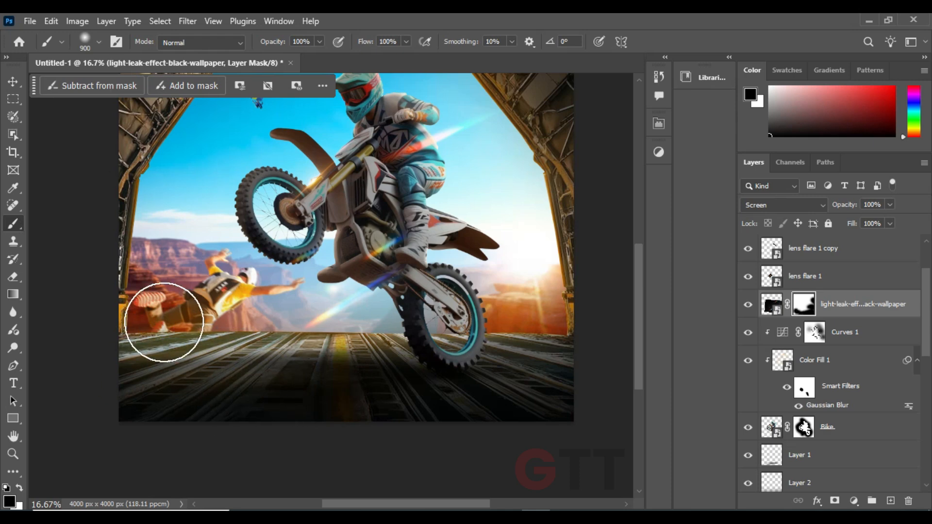
{"action": "left_click_drag", "start_coordinate": [164, 322], "coordinate": [142, 385]}
{"action": "key", "text": "v"}
{"action": "left_click", "coordinate": [87, 227]}
{"action": "left_click_drag", "start_coordinate": [129, 263], "coordinate": [171, 270]}
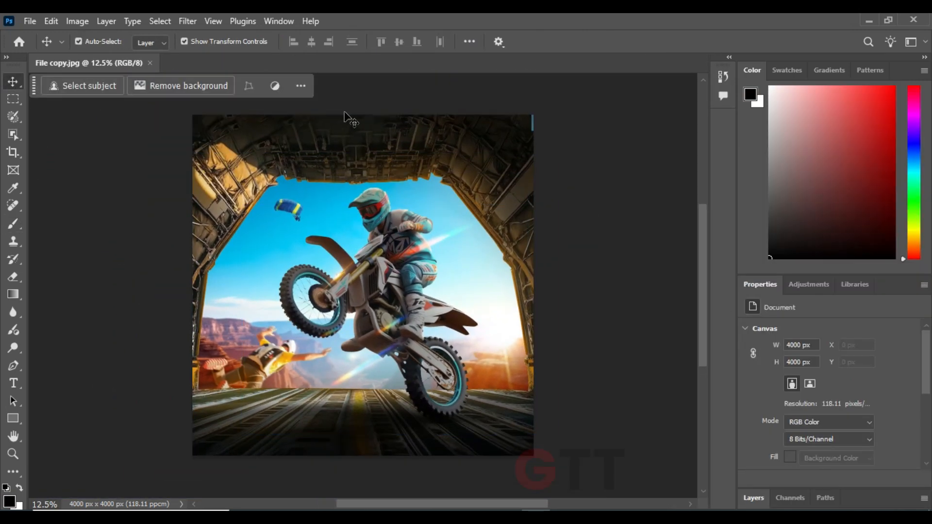
Open File copy.jpg in the Camera Raw filter and set Exposure +0.55, Contrast +12, Highlights -19, Shadows -9, Whites -8 and Blacks +44
{"action": "left_click", "coordinate": [187, 20]}
{"action": "left_click", "coordinate": [223, 121]}
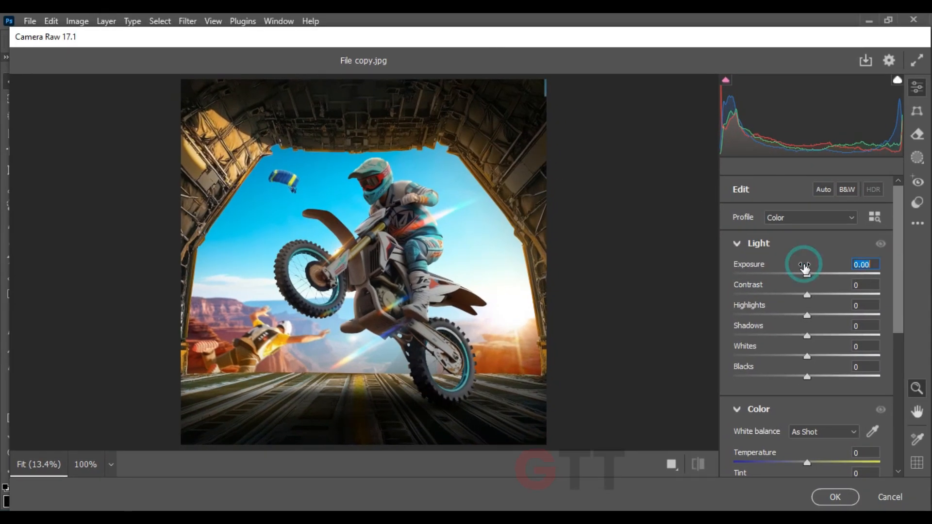
{"action": "left_click_drag", "start_coordinate": [804, 266], "coordinate": [814, 291]}
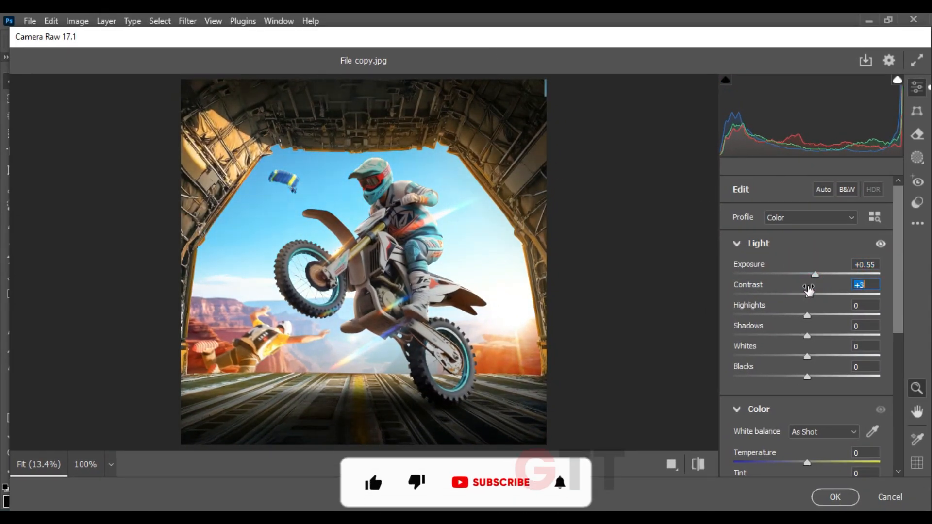
{"action": "double_click", "coordinate": [817, 313]}
{"action": "mouse_move", "coordinate": [802, 315]}
{"action": "left_mouse_down"}
{"action": "mouse_move", "coordinate": [778, 314]}
{"action": "mouse_move", "coordinate": [793, 314]}
{"action": "left_mouse_up"}
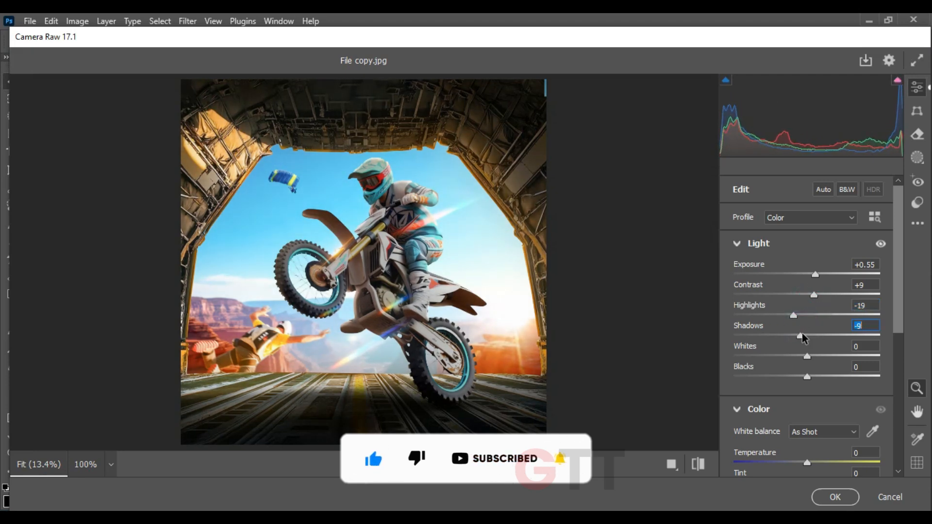
{"action": "left_click_drag", "start_coordinate": [808, 350], "coordinate": [857, 365]}
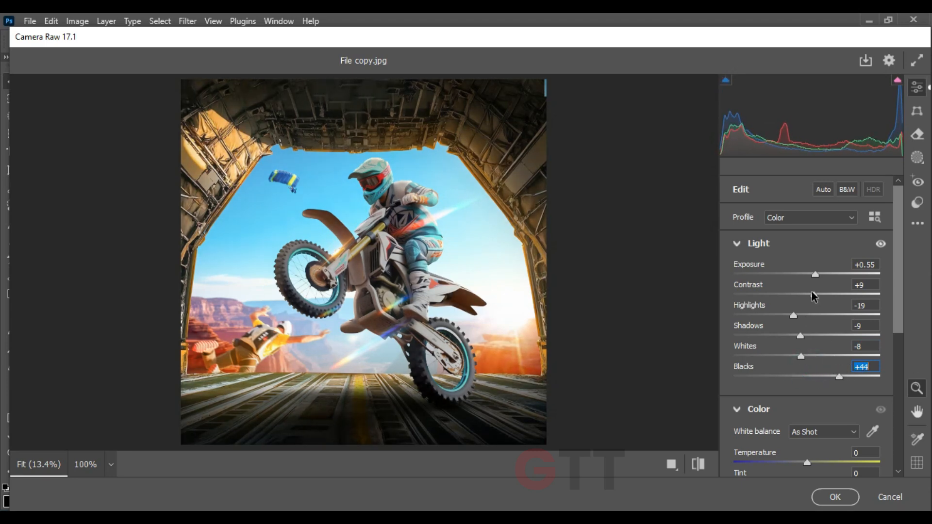
Set the Camera Raw color values to Temperature +8, Tint +19, Vibrance +20 and Saturation +8
{"action": "scroll", "coordinate": [820, 290], "scroll_direction": "down", "scroll_amount": 5}
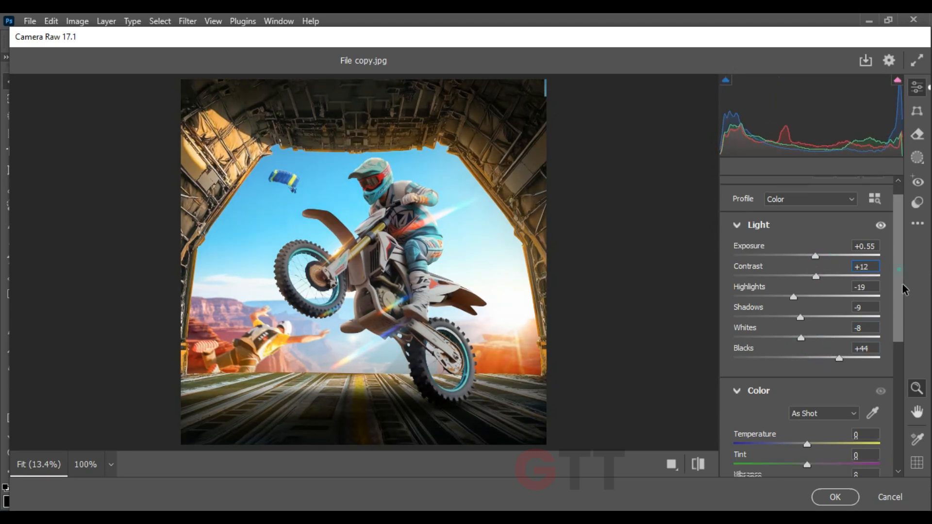
{"action": "left_click_drag", "start_coordinate": [807, 319], "coordinate": [815, 315]}
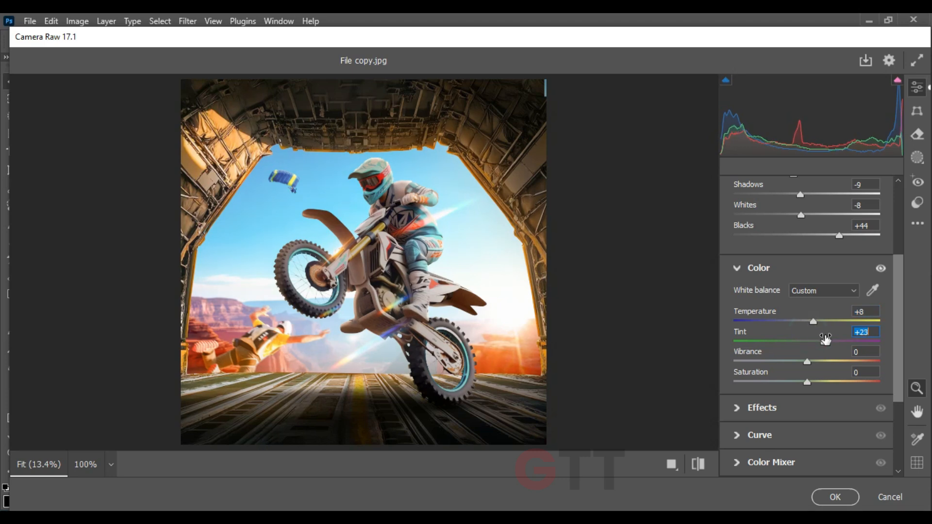
{"action": "mouse_move", "coordinate": [814, 358]}
{"action": "left_mouse_down"}
{"action": "mouse_move", "coordinate": [802, 356]}
{"action": "mouse_move", "coordinate": [824, 354]}
{"action": "left_mouse_up"}
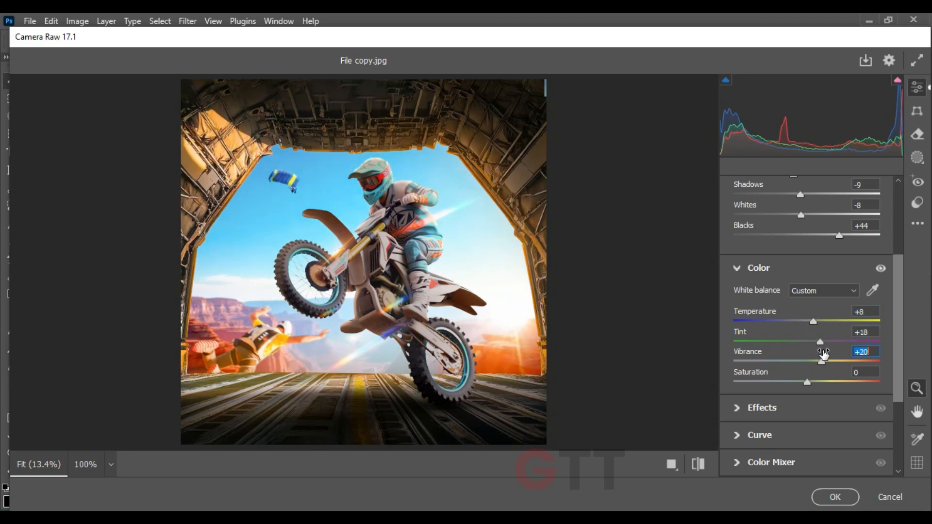
{"action": "left_click_drag", "start_coordinate": [811, 314], "coordinate": [816, 314]}
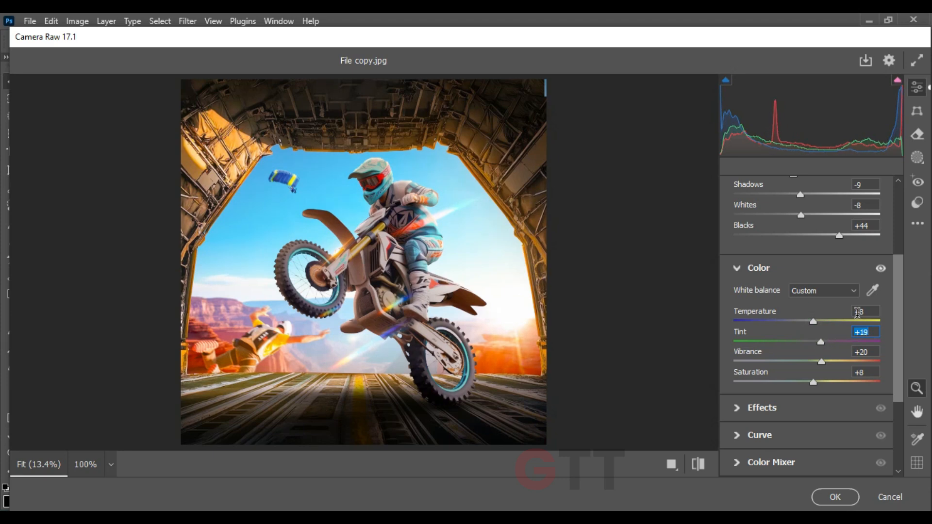
Set Sharpening to 79 and the effects to Texture +51, Clarity +34, Dehaze -4, Vignette +2 and Grain 0
{"action": "left_click_drag", "start_coordinate": [899, 320], "coordinate": [898, 386]}
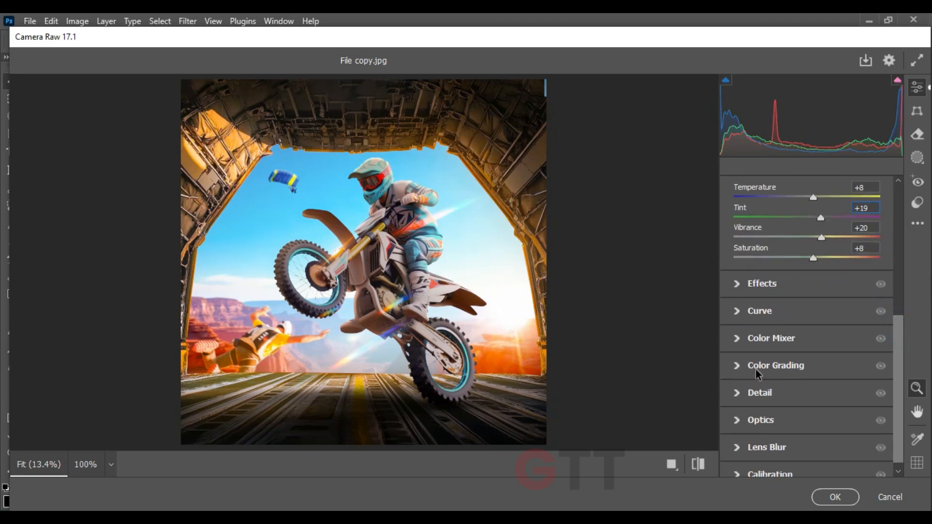
{"action": "left_click", "coordinate": [739, 394]}
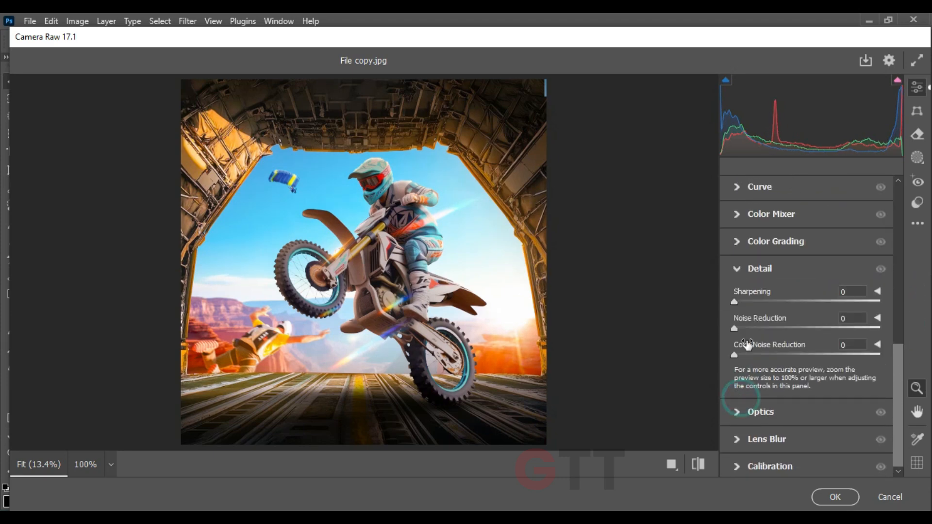
{"action": "left_click_drag", "start_coordinate": [898, 383], "coordinate": [895, 308]}
{"action": "left_click", "coordinate": [733, 311]}
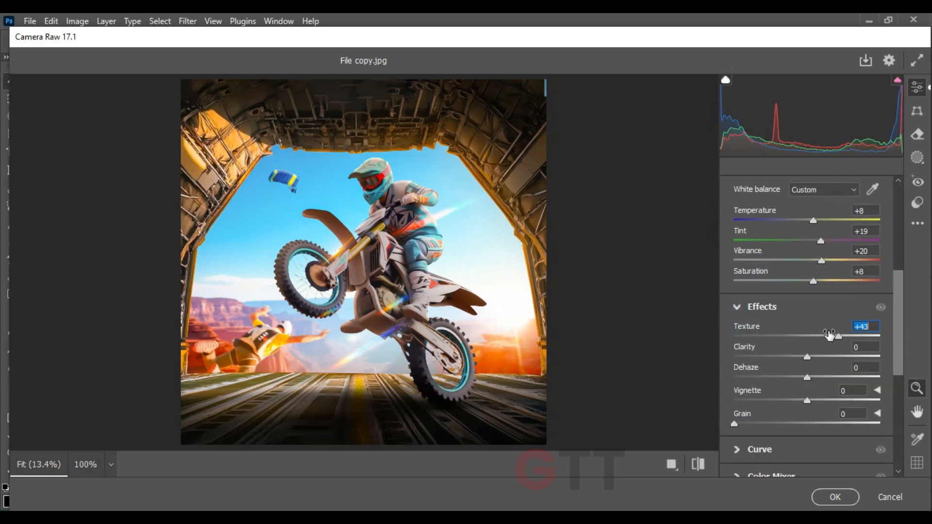
{"action": "left_click_drag", "start_coordinate": [826, 348], "coordinate": [815, 348]}
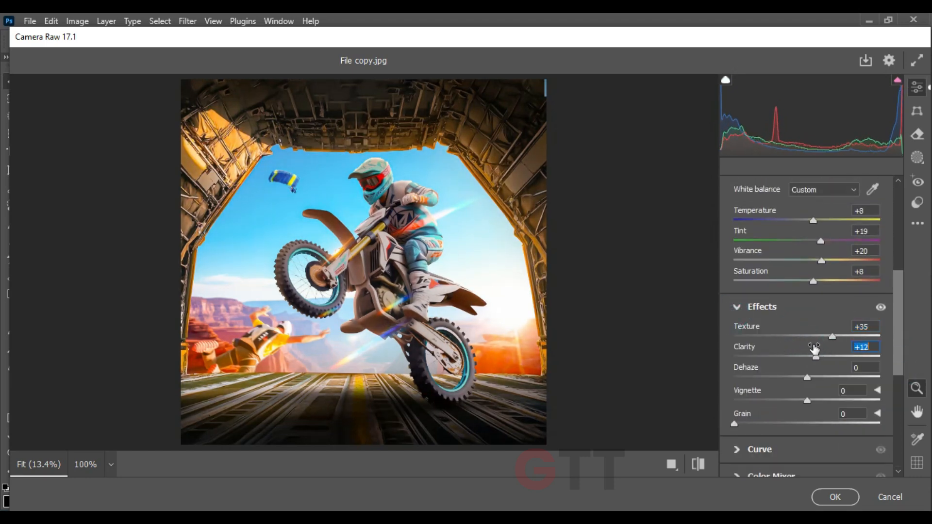
{"action": "left_click_drag", "start_coordinate": [821, 373], "coordinate": [810, 395]}
{"action": "left_click_drag", "start_coordinate": [749, 413], "coordinate": [727, 404]}
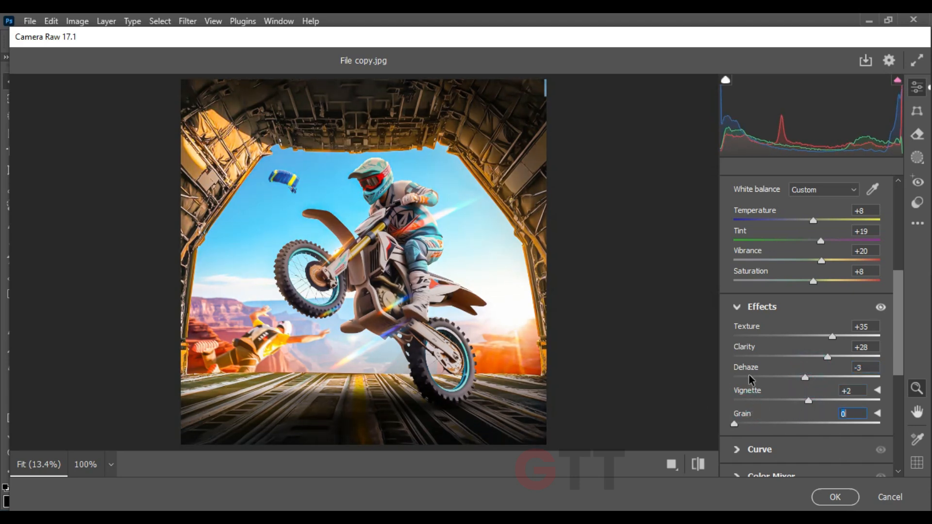
{"action": "left_click_drag", "start_coordinate": [832, 336], "coordinate": [814, 369]}
{"action": "left_click", "coordinate": [810, 369]}
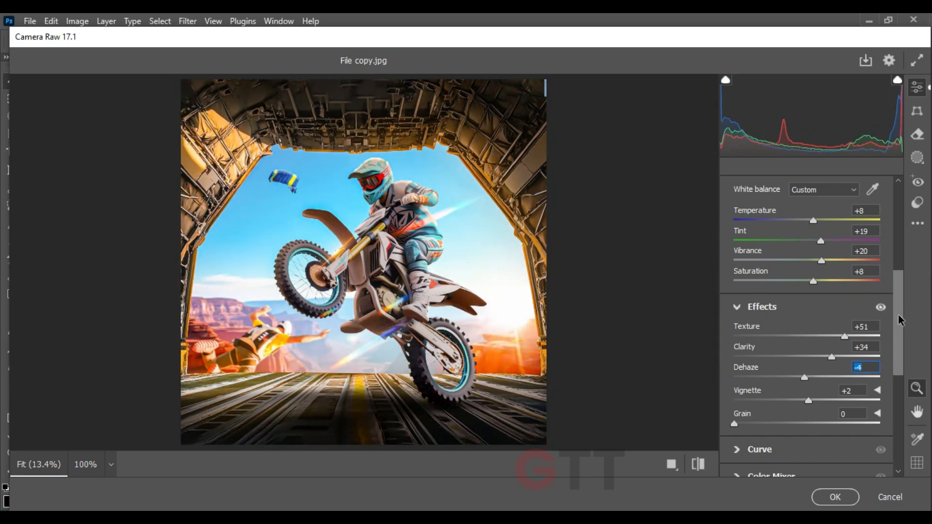
Raise Exposure to about +0.75, fine-tune the remaining Light values and apply the Camera Raw filter to the image
{"action": "left_click_drag", "start_coordinate": [898, 320], "coordinate": [904, 236]}
{"action": "left_click_drag", "start_coordinate": [812, 270], "coordinate": [815, 271]}
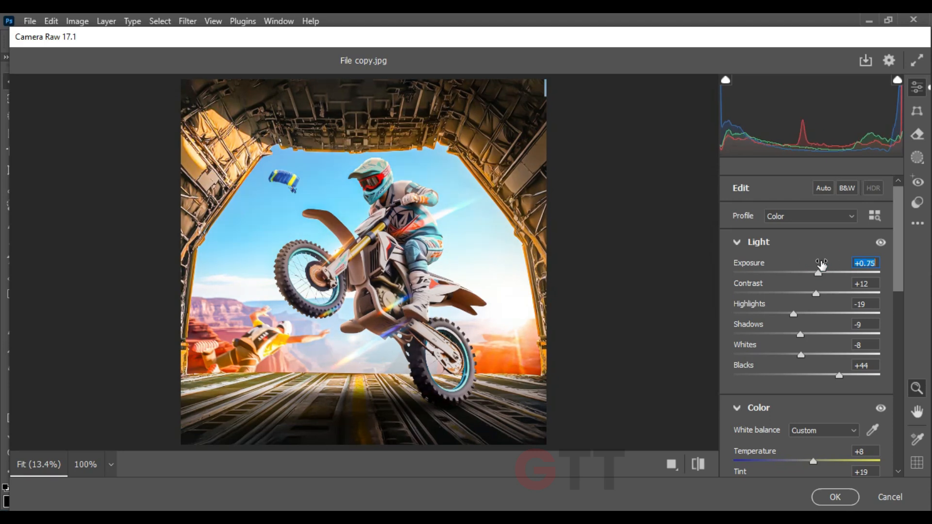
{"action": "left_click_drag", "start_coordinate": [812, 286], "coordinate": [804, 325]}
{"action": "key", "text": "Return"}
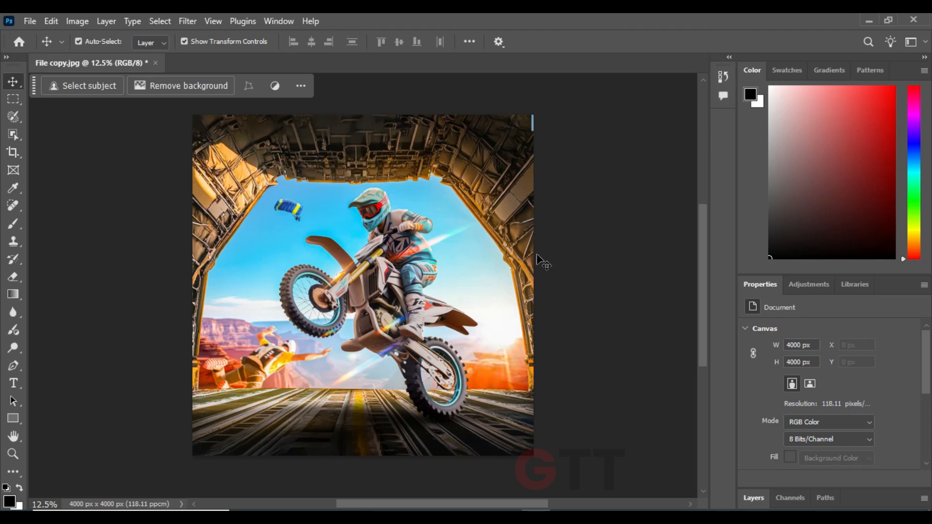
{"action": "key", "text": "ctrl+plus"}
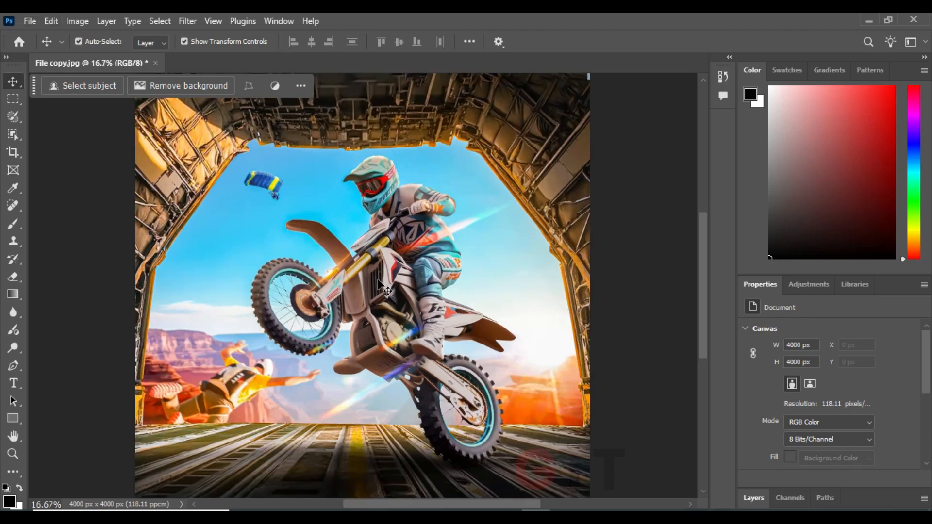